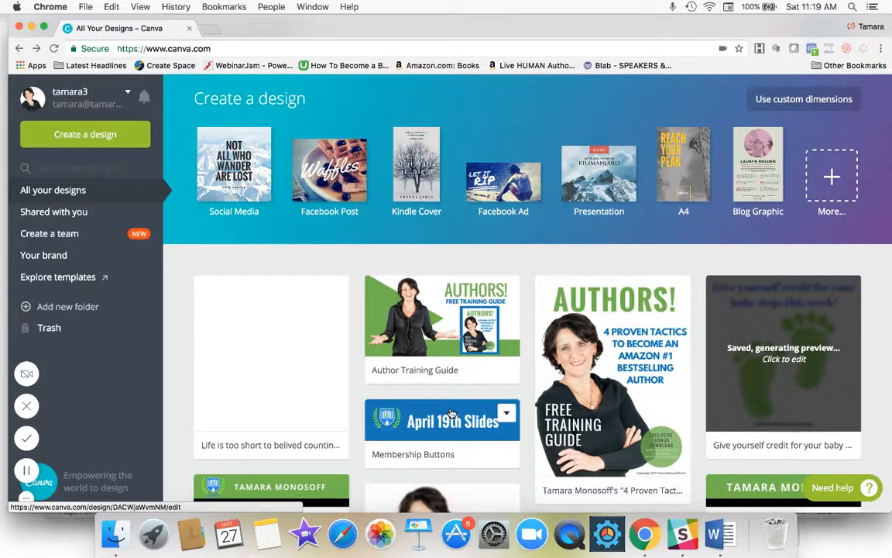
Look over the existing designs and open the full list of design types
scroll(538, 354, "down", 5)
scroll(538, 354, "down", 10)
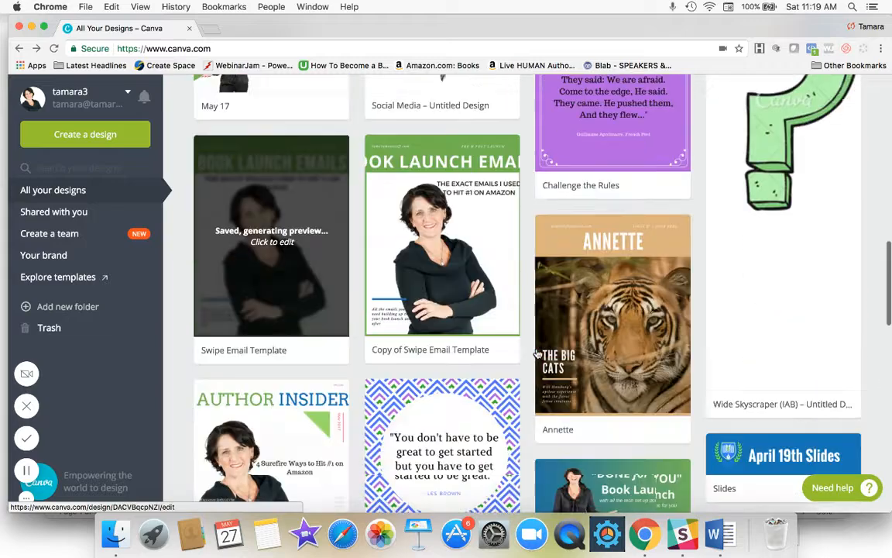
scroll(539, 354, "up", 5)
scroll(538, 354, "up", 10)
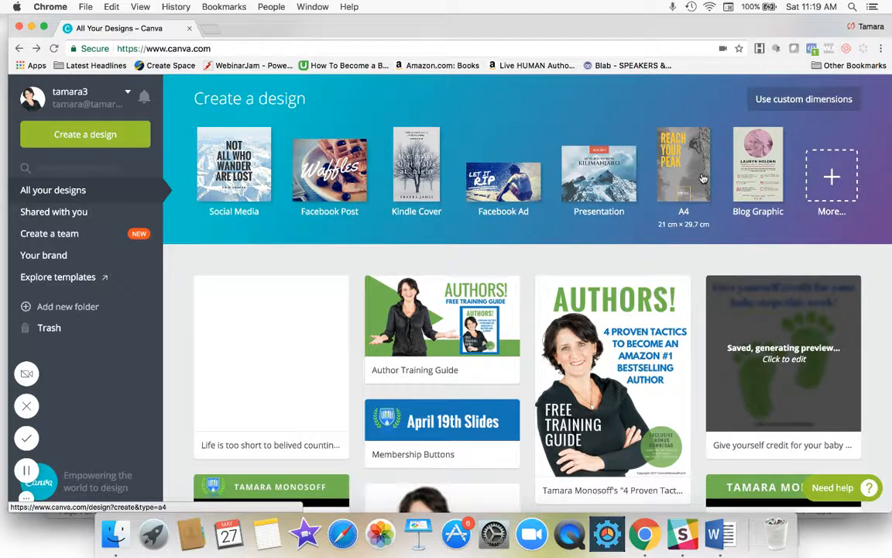
left_click(830, 180)
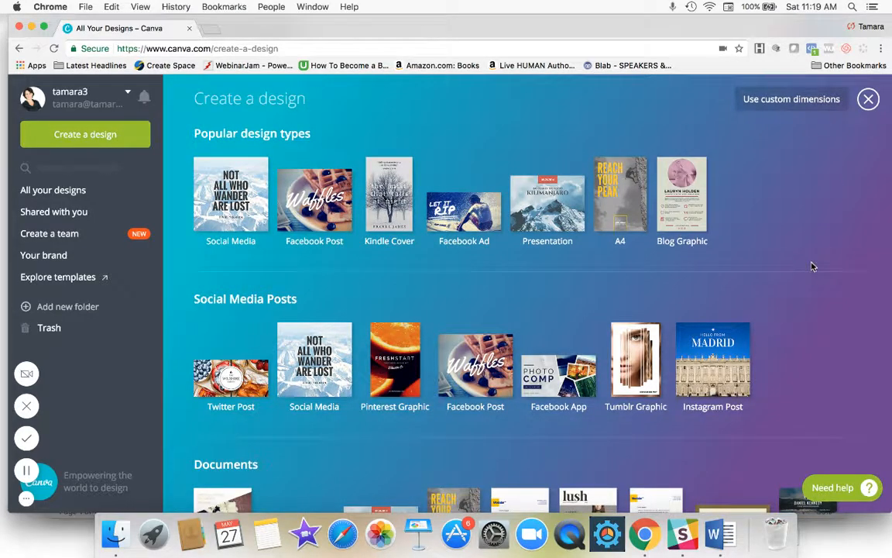
Examine the available design types, from social media posts and documents through marketing materials, headers, events and ads
scroll(813, 267, "down", 1)
scroll(813, 266, "up", 1)
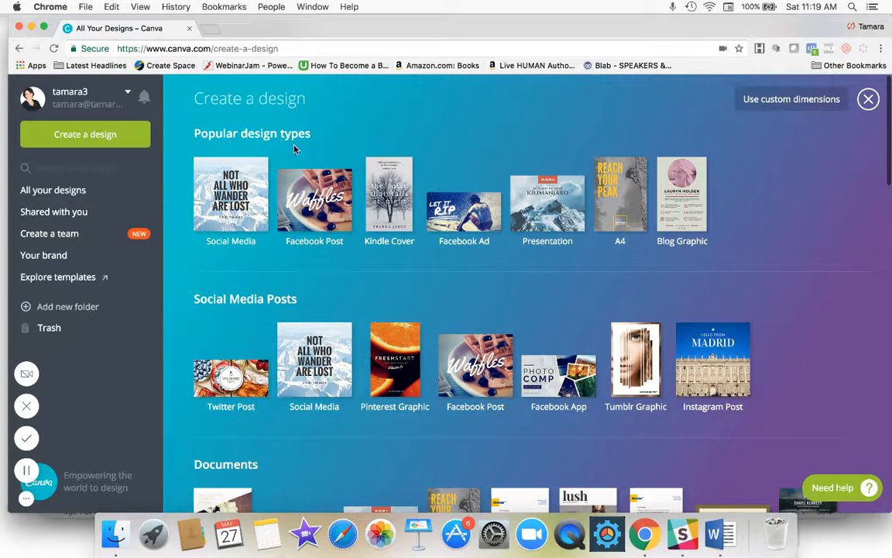
scroll(246, 179, "down", 3)
scroll(262, 190, "down", 5)
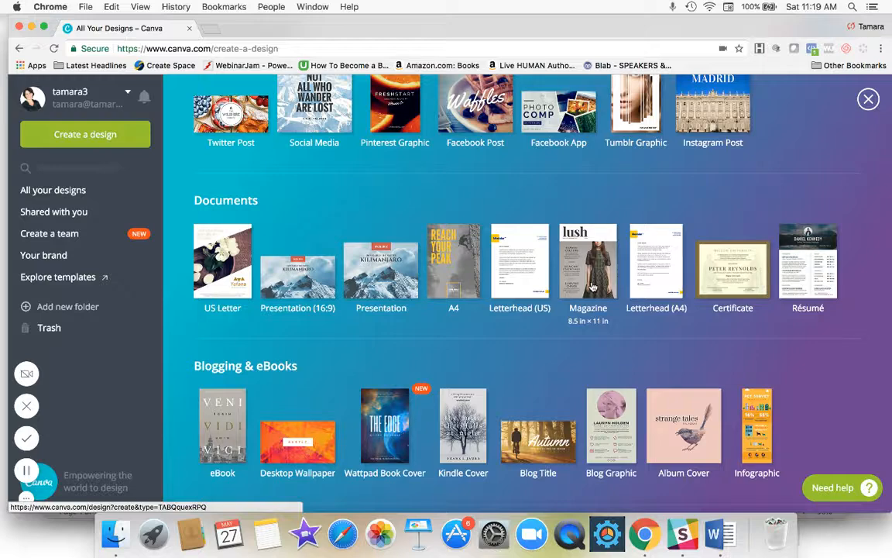
scroll(583, 290, "down", 1)
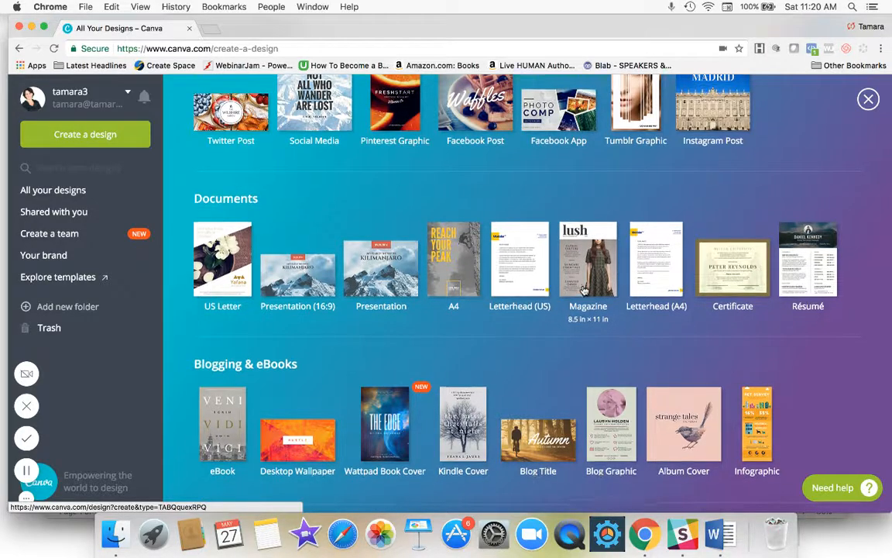
scroll(583, 290, "down", 5)
scroll(583, 290, "down", 5)
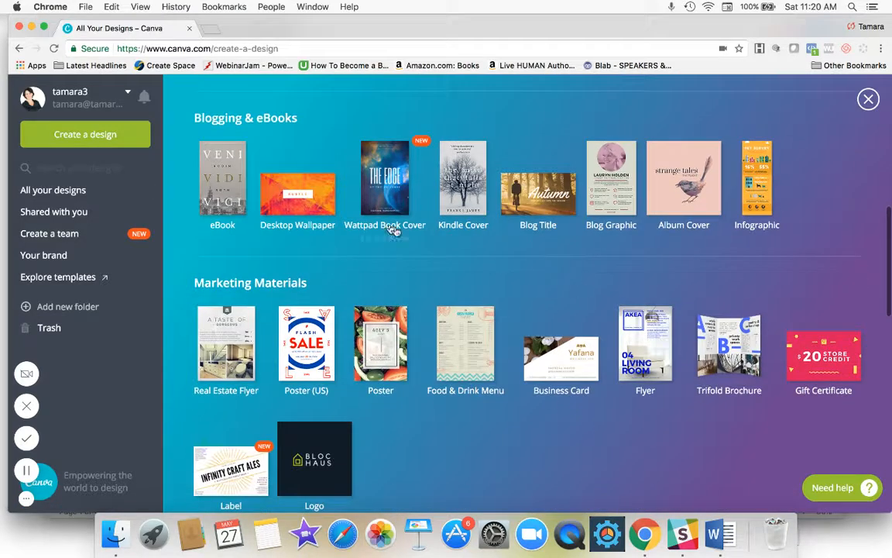
scroll(474, 216, "down", 2)
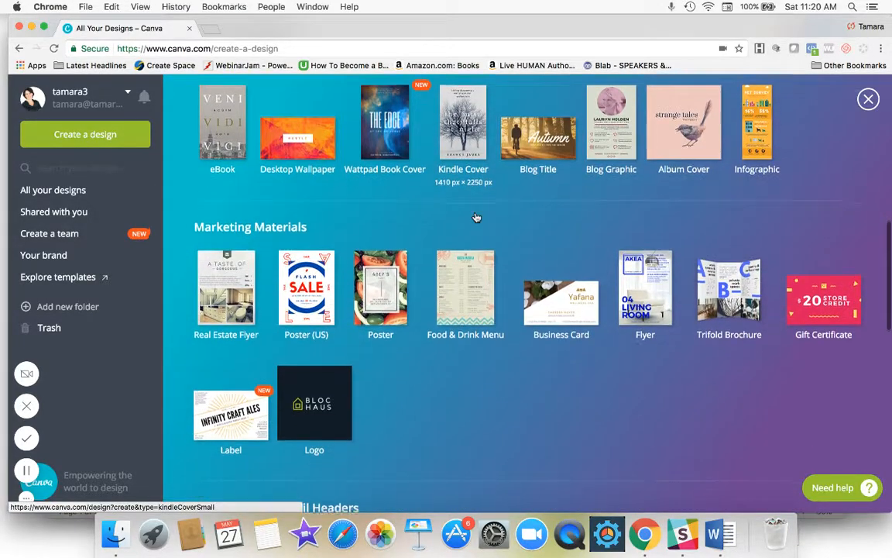
scroll(477, 218, "down", 1)
scroll(476, 218, "up", 1)
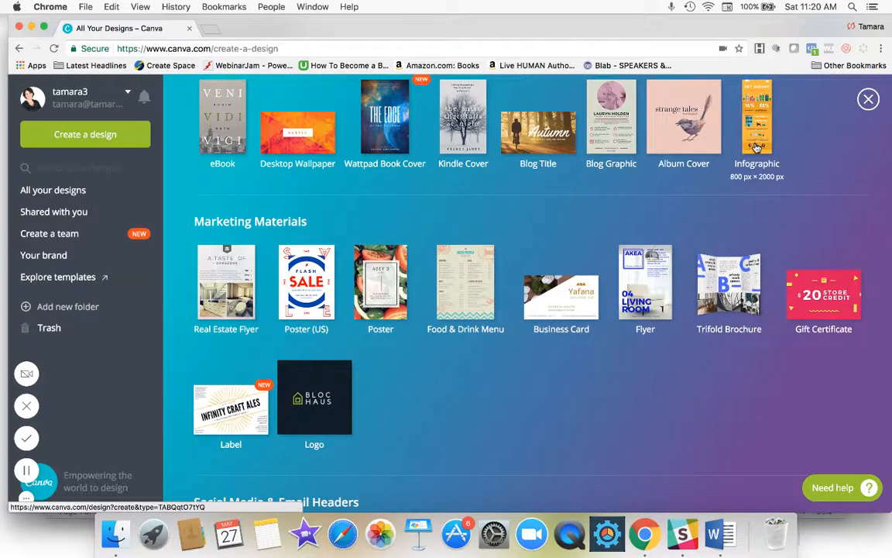
scroll(578, 217, "down", 2)
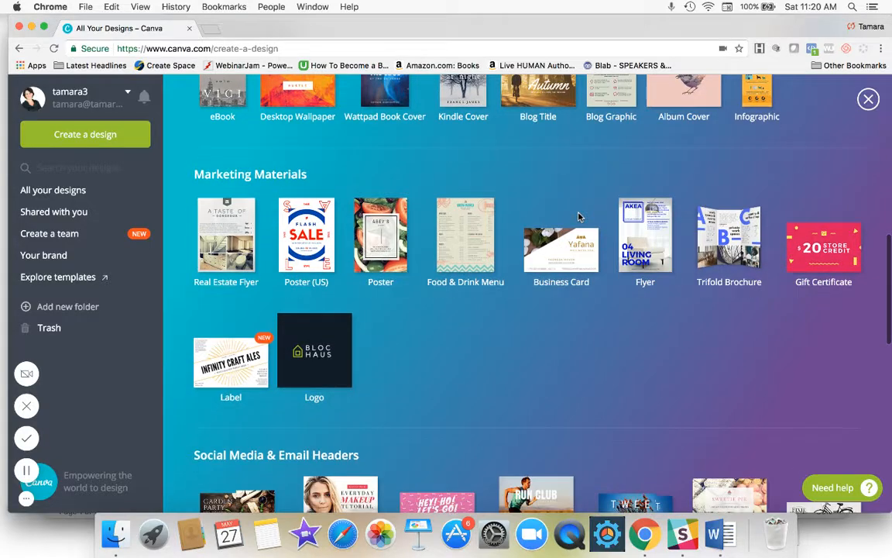
scroll(578, 217, "down", 2)
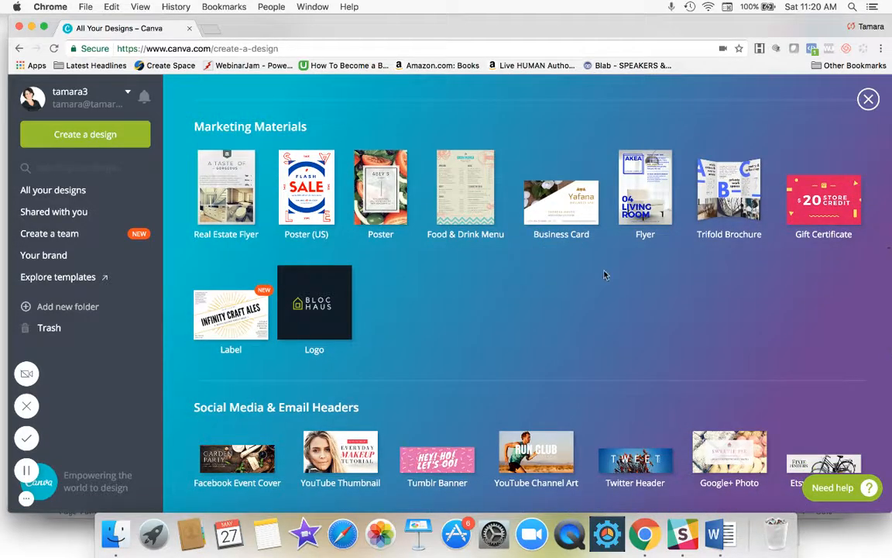
scroll(604, 274, "down", 8)
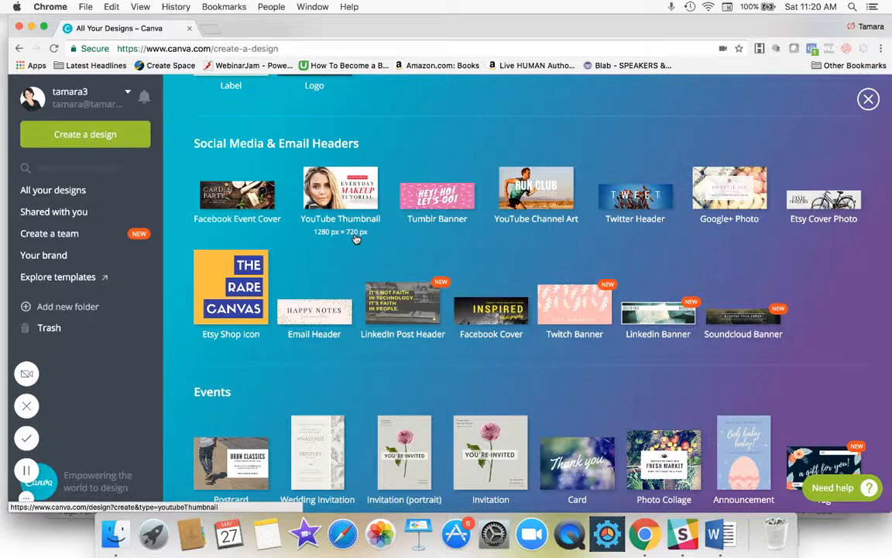
scroll(355, 238, "down", 5)
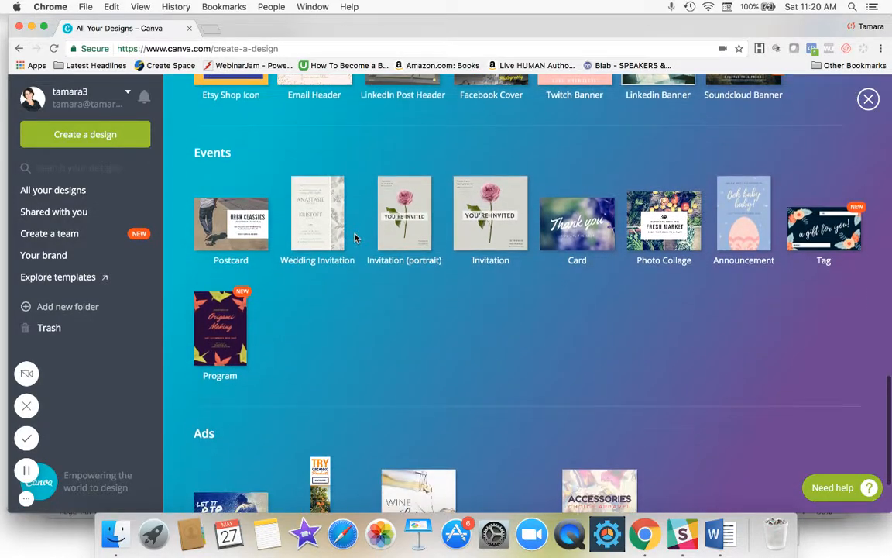
scroll(355, 238, "down", 2)
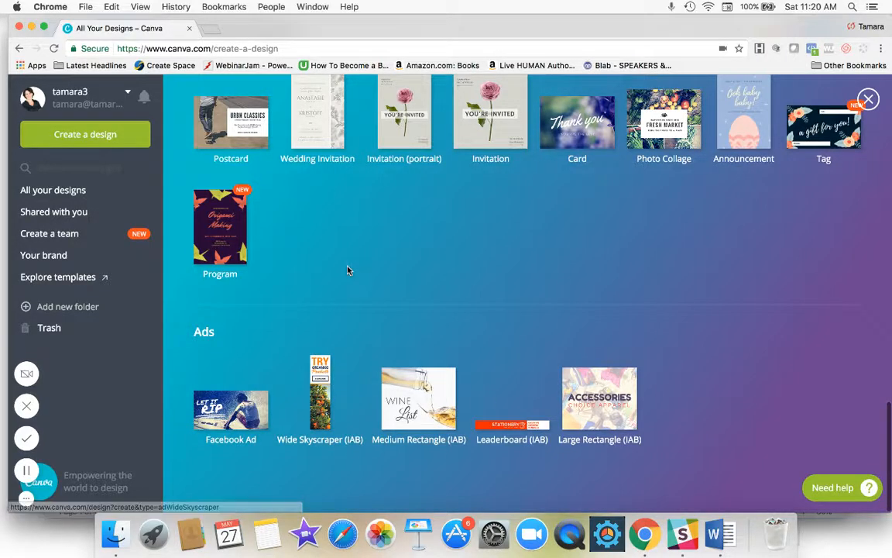
scroll(347, 271, "up", 10)
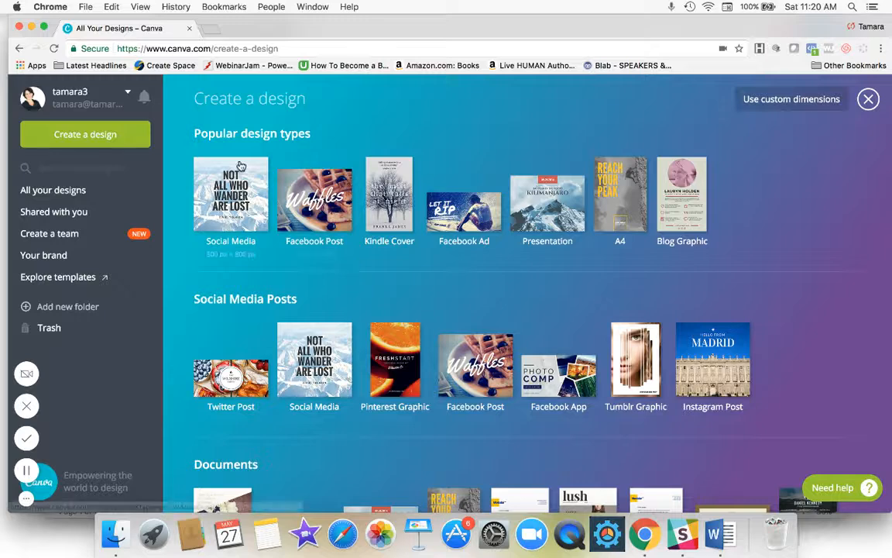
Create a blank Social Media design and search the image library for "smart woman"
left_click(229, 185)
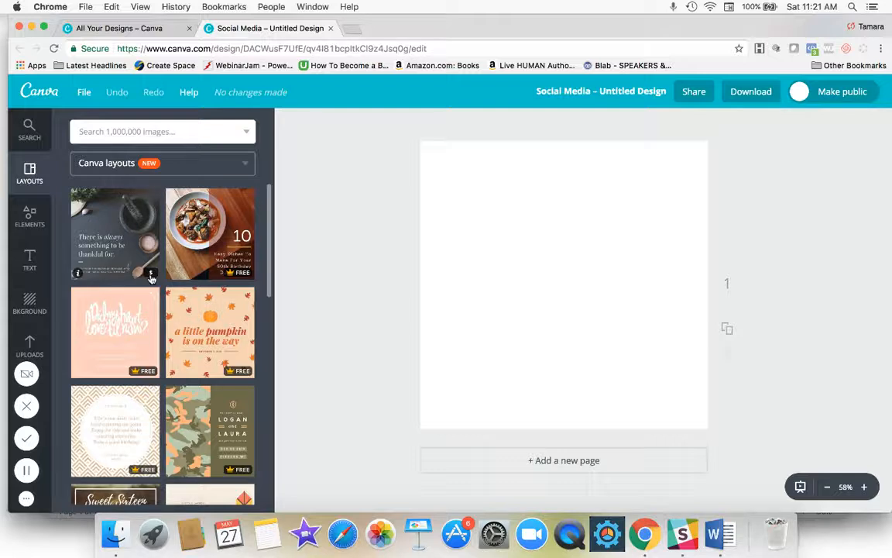
left_click(135, 130)
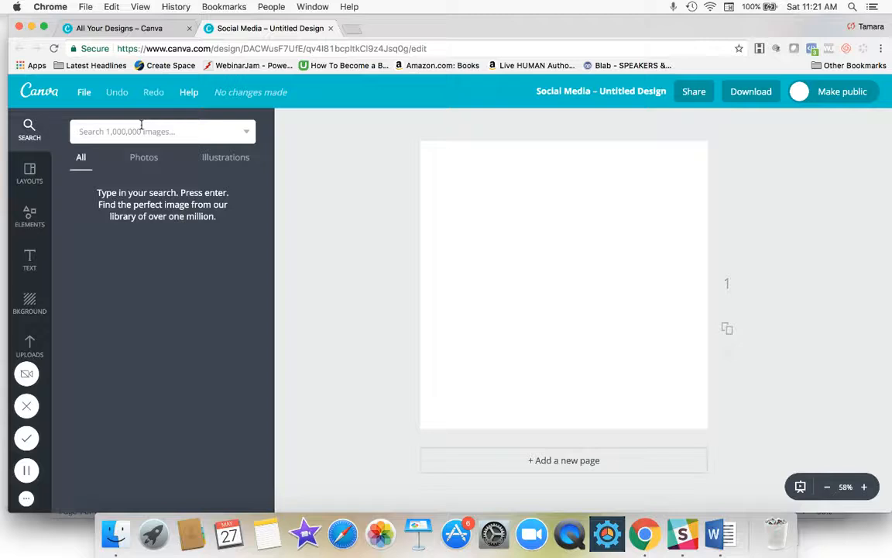
type("sm")
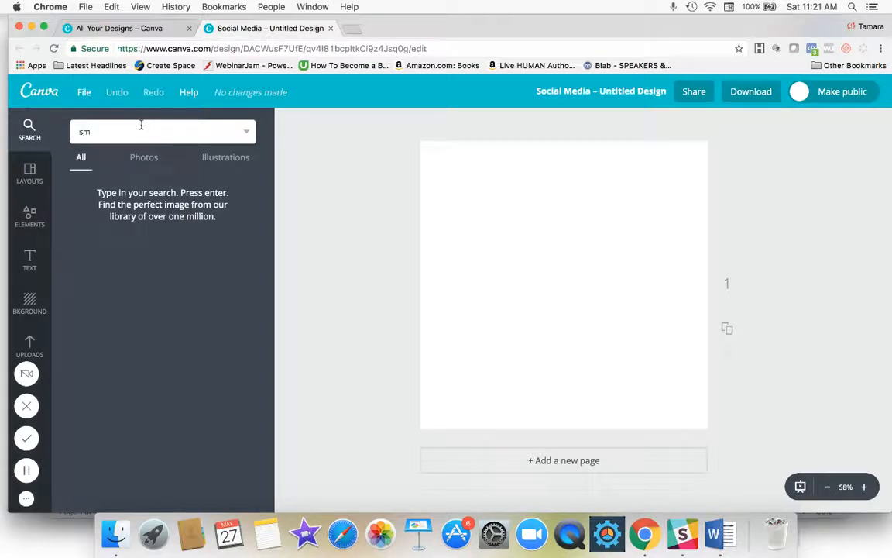
type("art woman")
key("Return")
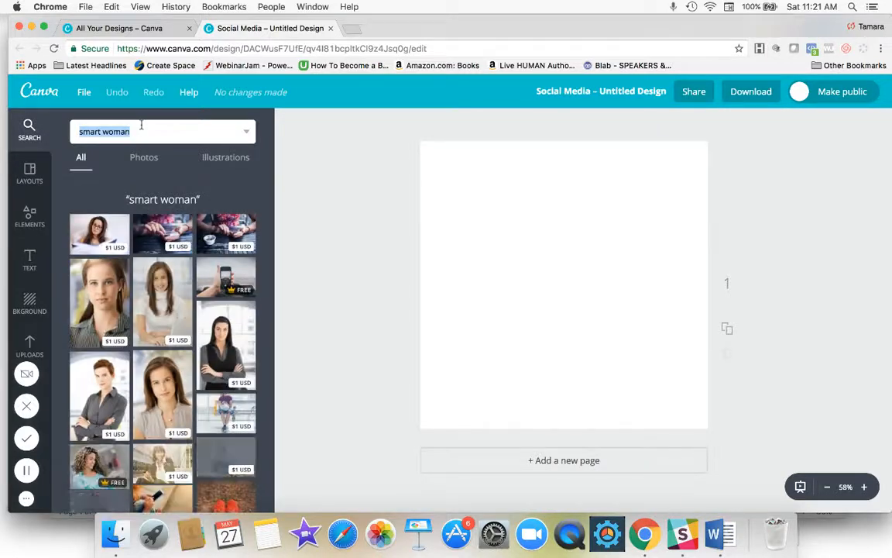
Try the free photo of a hand holding a phone from the search results on the page and delete it
scroll(124, 265, "down", 6)
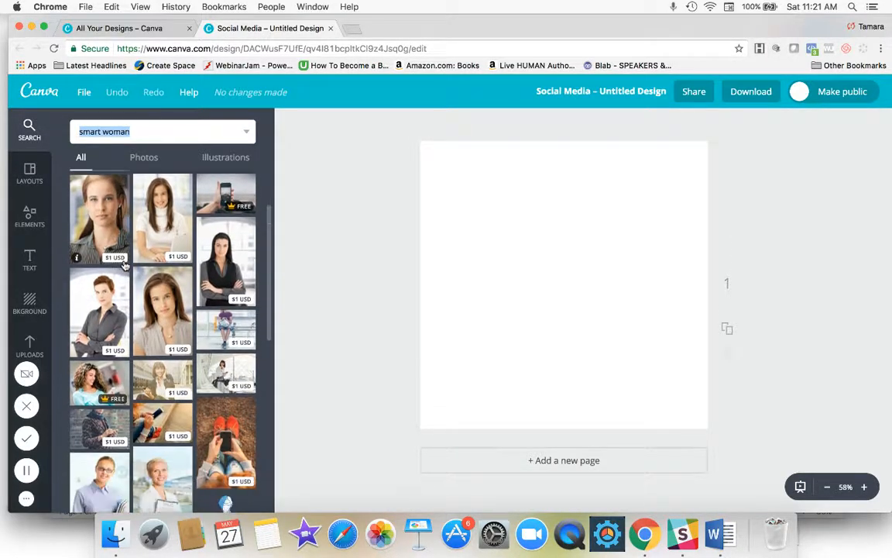
scroll(114, 291, "down", 1)
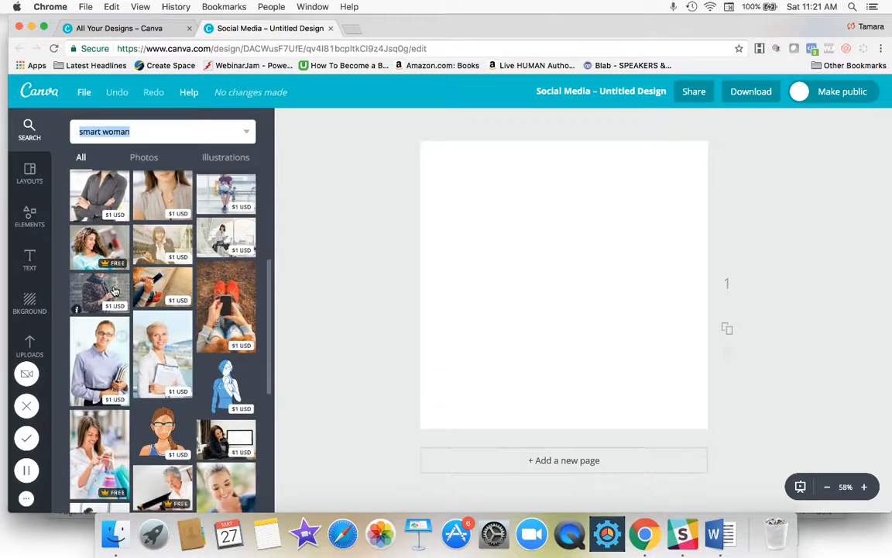
scroll(114, 290, "down", 4)
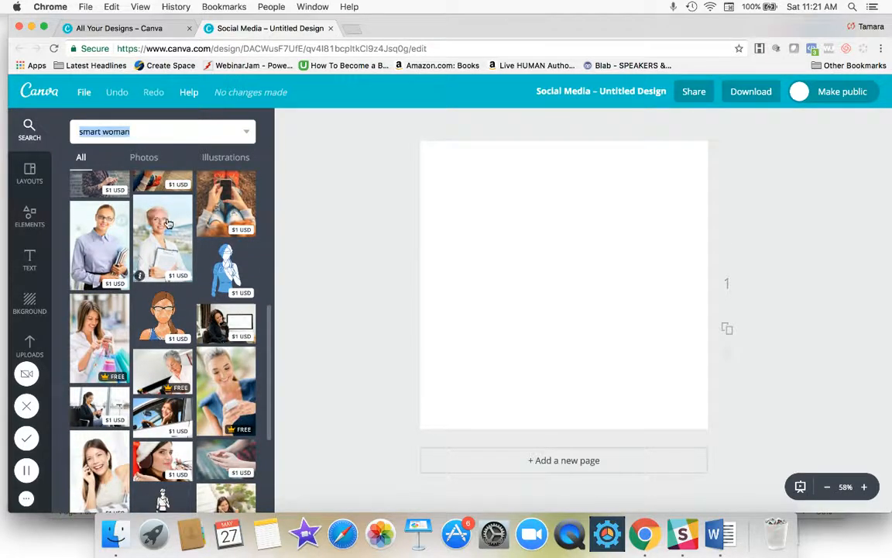
scroll(125, 256, "down", 8)
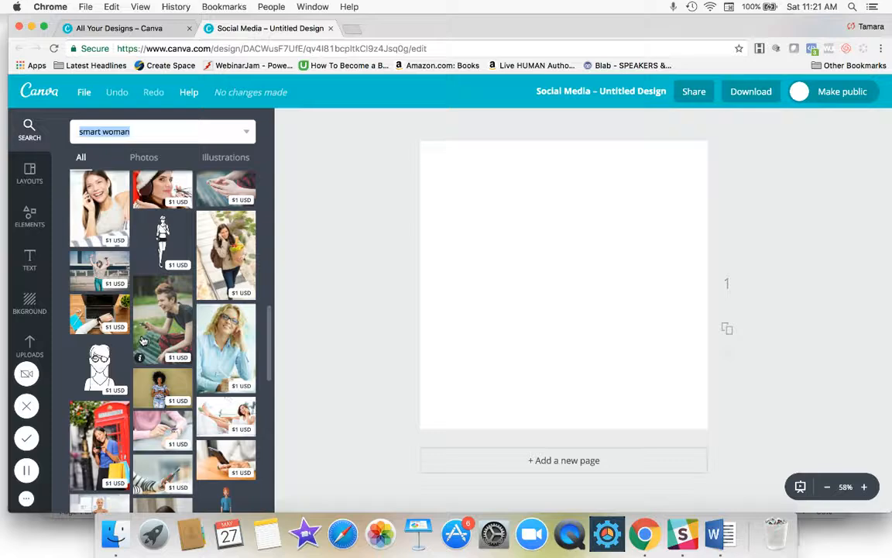
scroll(142, 340, "up", 15)
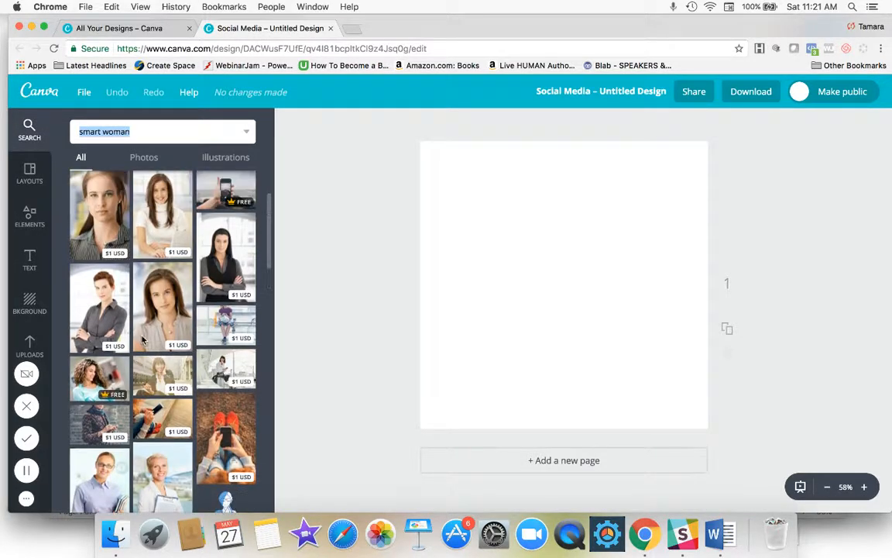
scroll(142, 340, "up", 3)
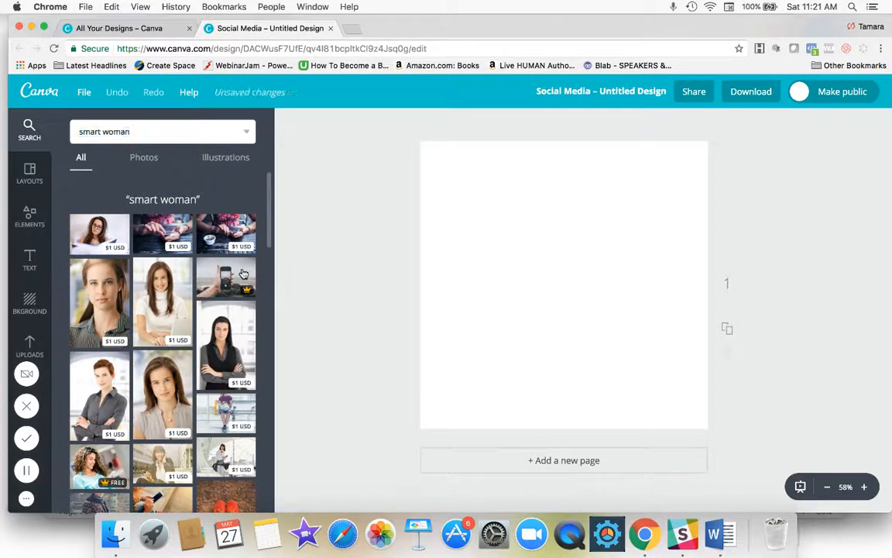
left_click(243, 274)
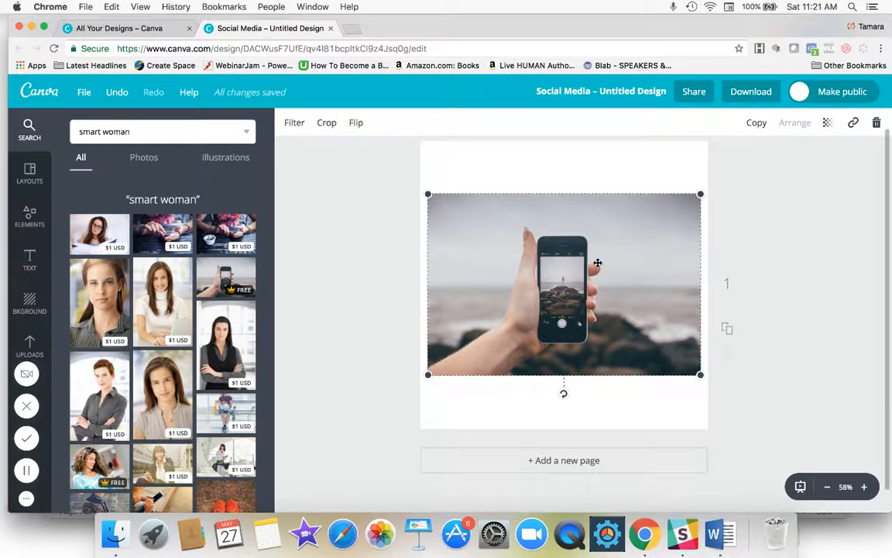
key("BackSpace")
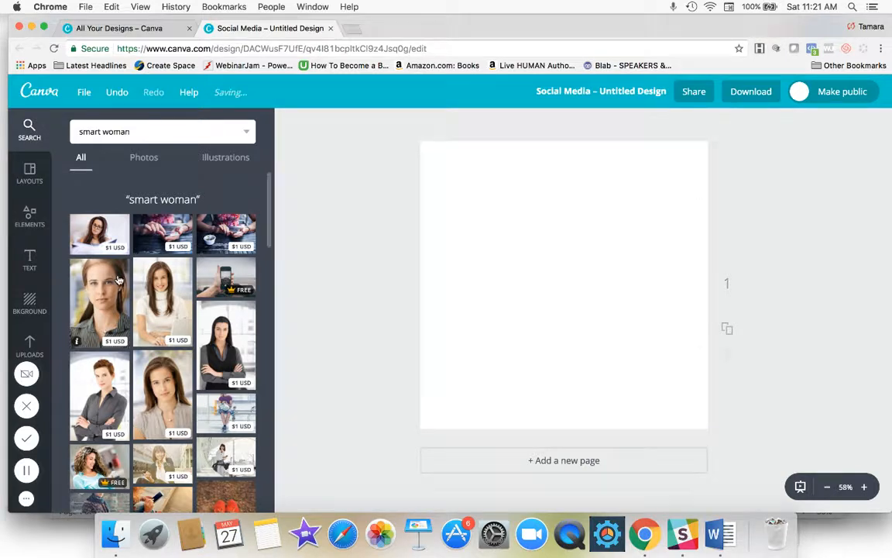
Add the photo of the smiling woman in a white turtleneck, aligned to the page's left edge and enlarged to full page height
left_click(169, 295)
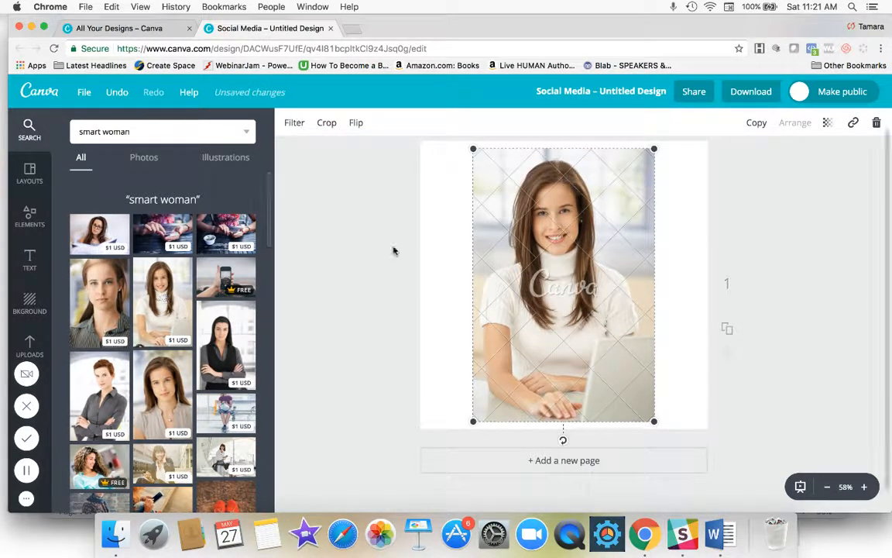
left_click_drag(556, 228, 504, 230)
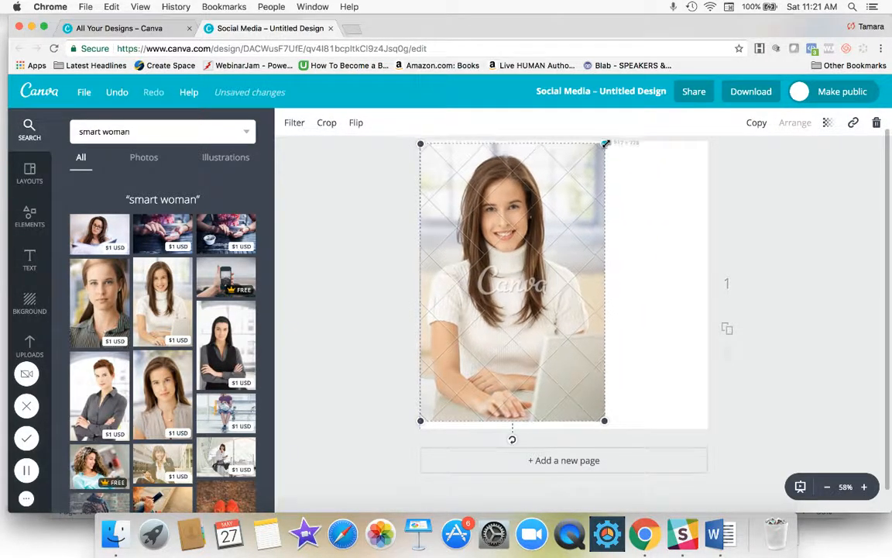
left_click_drag(601, 147, 586, 133)
left_click(665, 225)
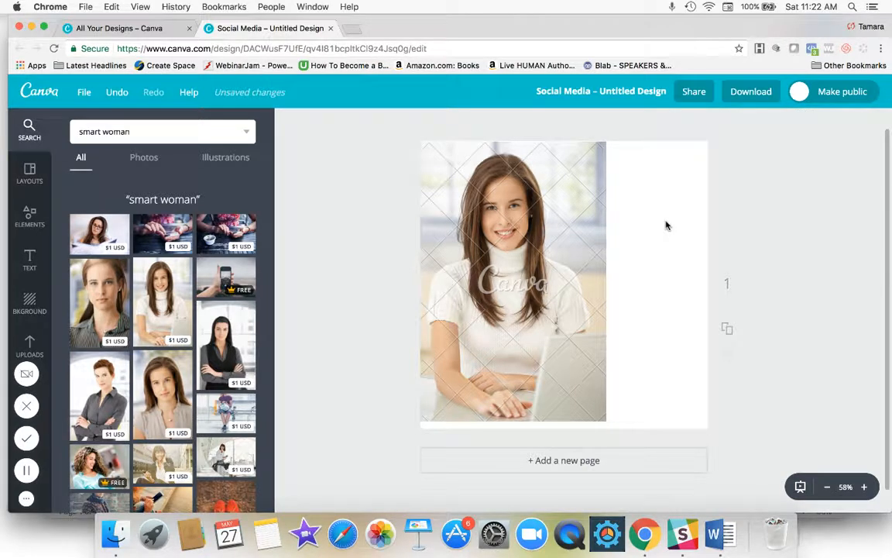
left_click(572, 396)
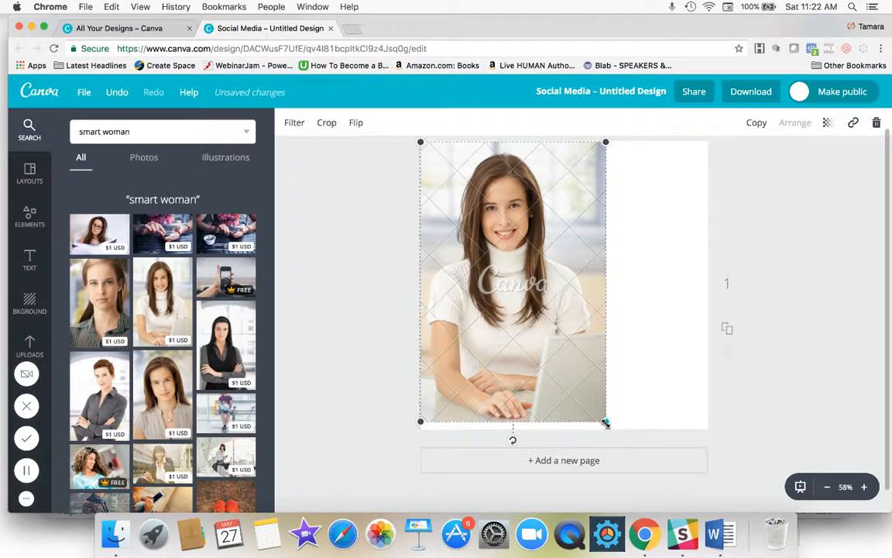
left_click_drag(605, 421, 652, 404)
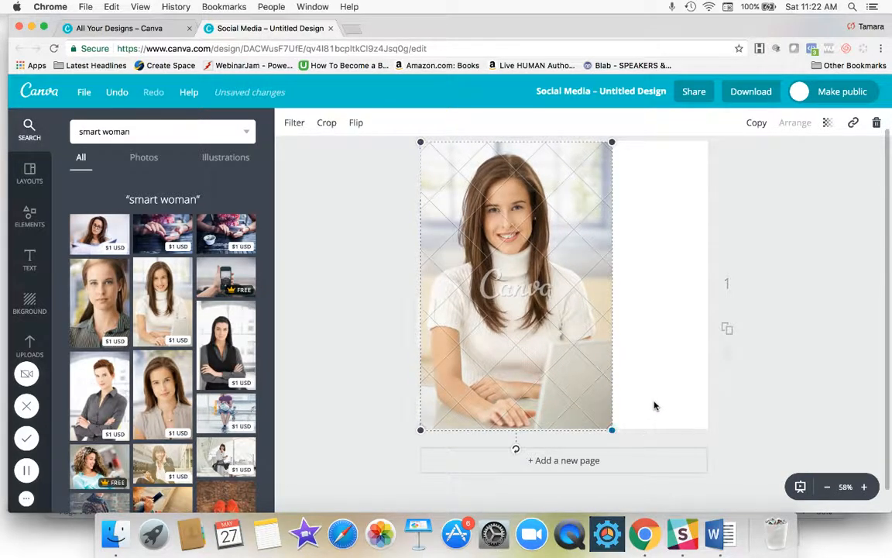
left_click(670, 326)
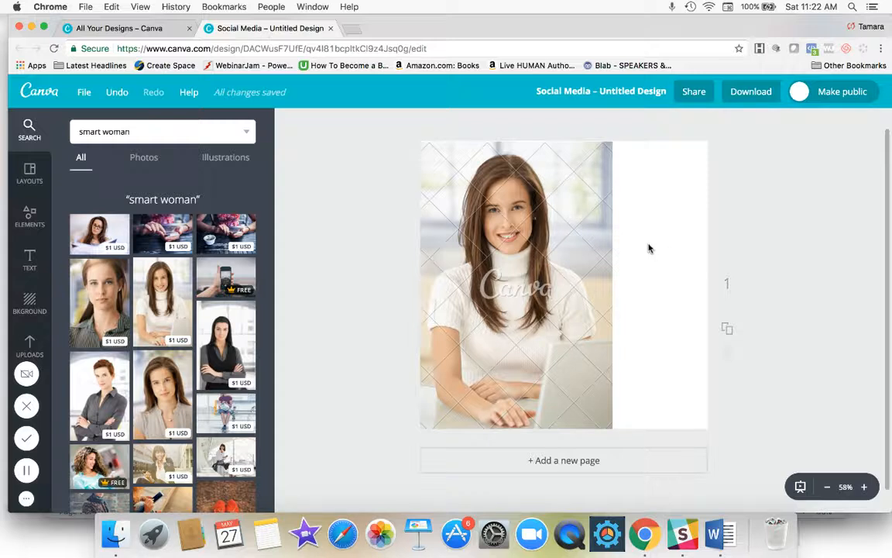
Search the design library for "dotted line" graphics
left_click(29, 299)
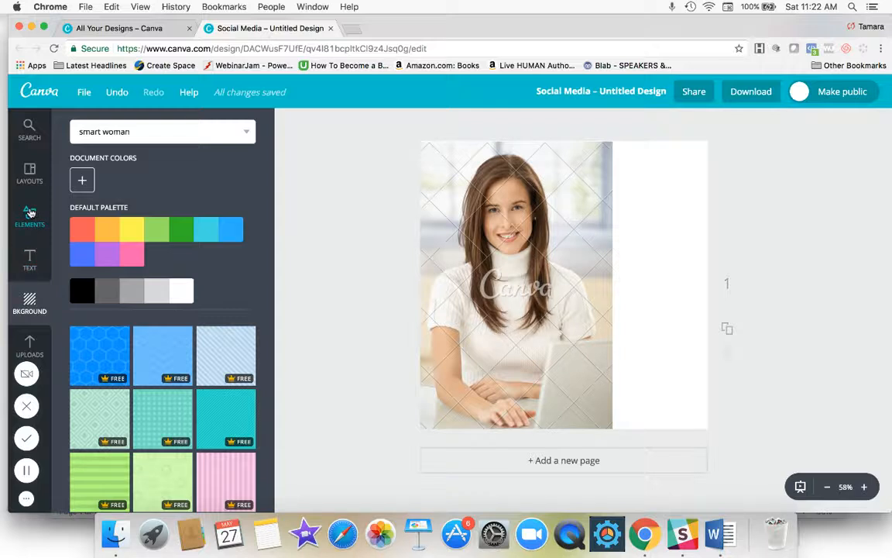
left_click(29, 216)
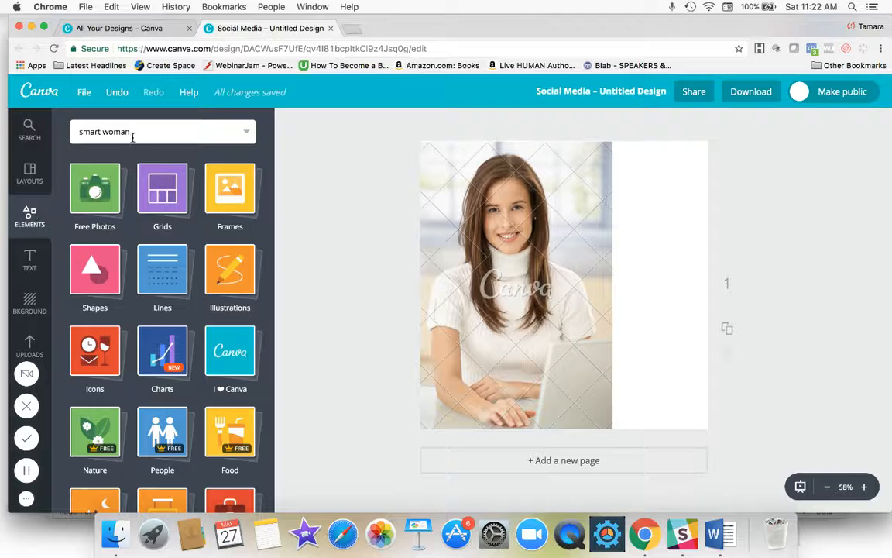
left_click(138, 130)
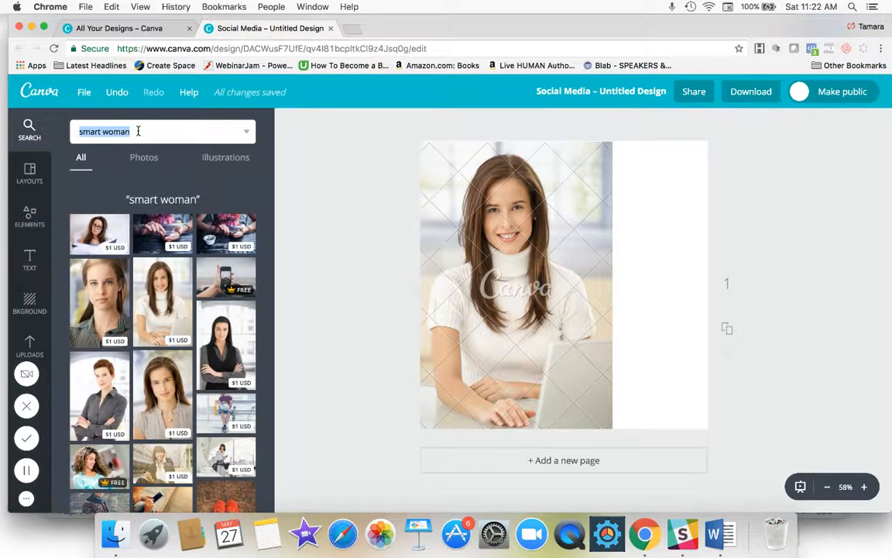
type("c")
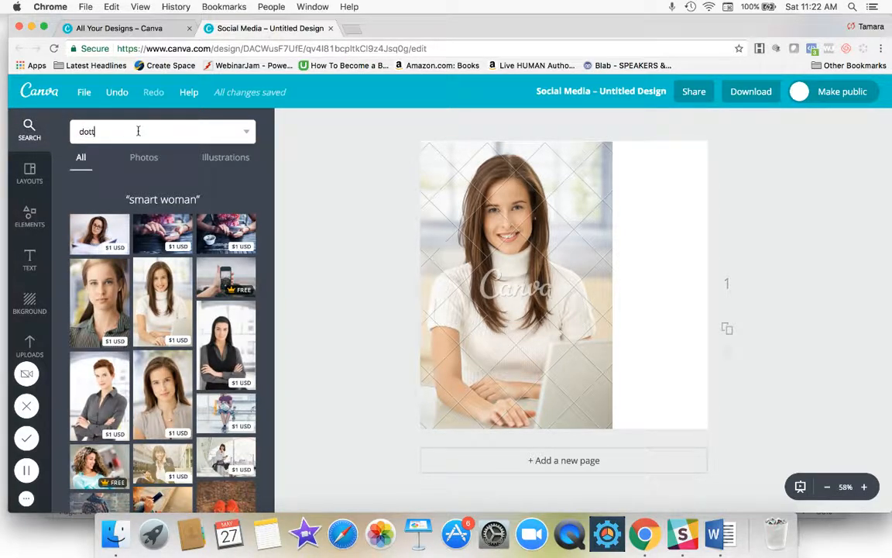
key("Return")
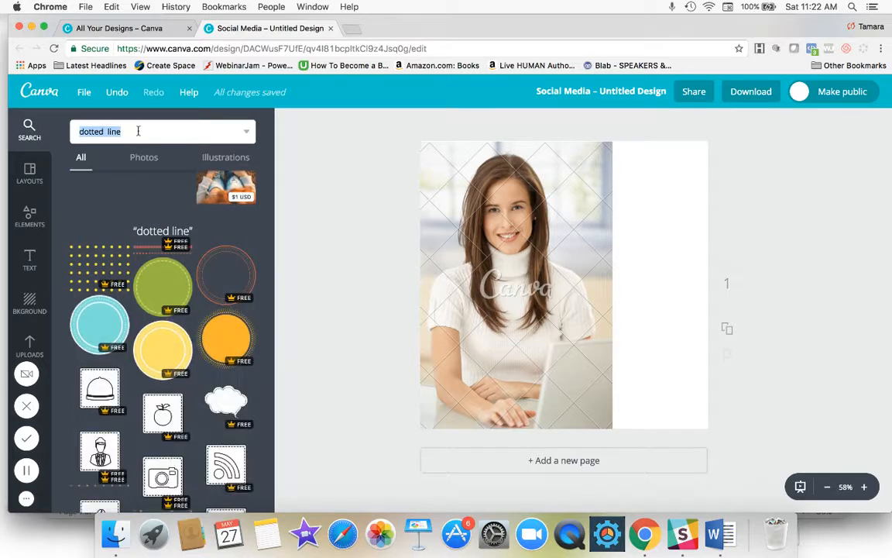
Add the turquoise circle badge with the dotted border, shrunk and placed in the page's upper-right corner overlapping the photo's edge
left_click(104, 260)
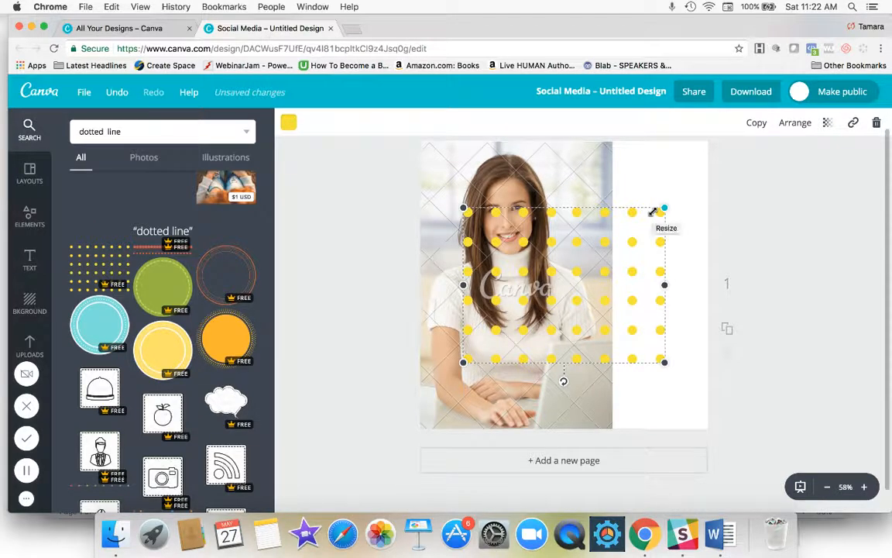
key("Delete")
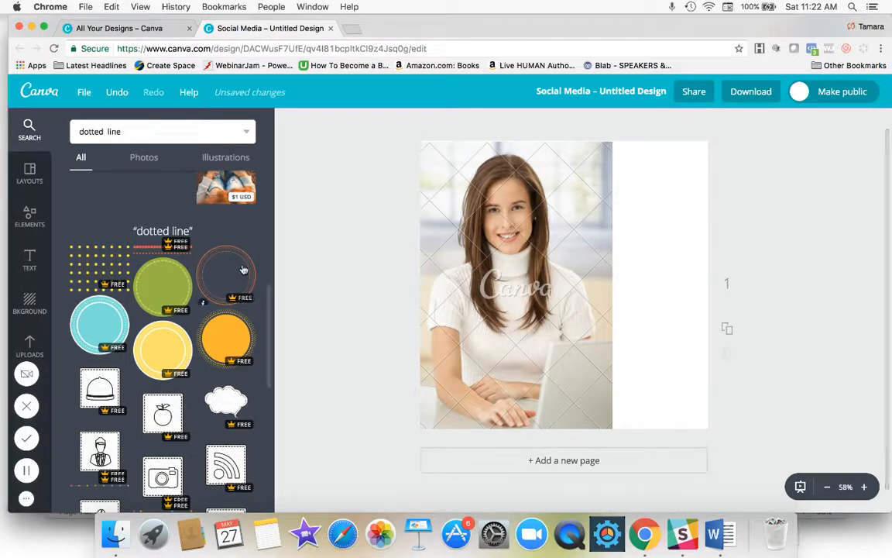
scroll(97, 264, "down", 2)
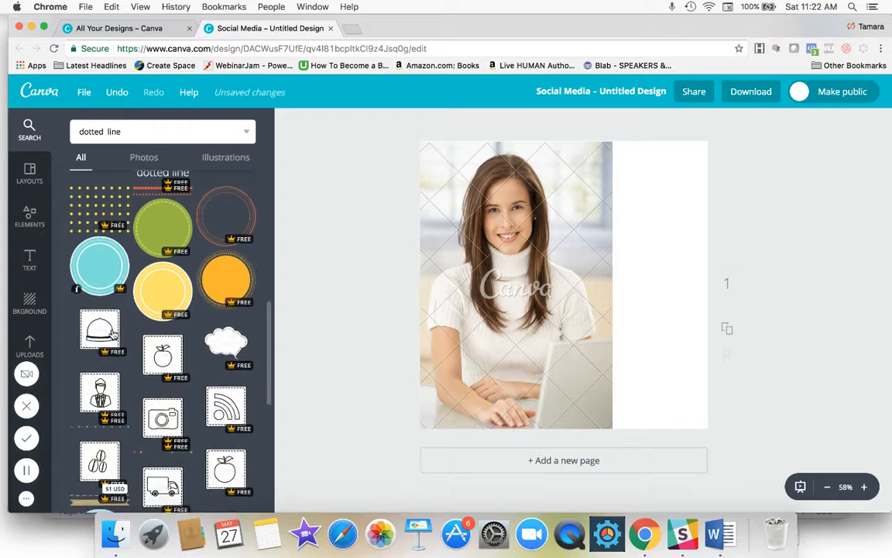
left_click(99, 256)
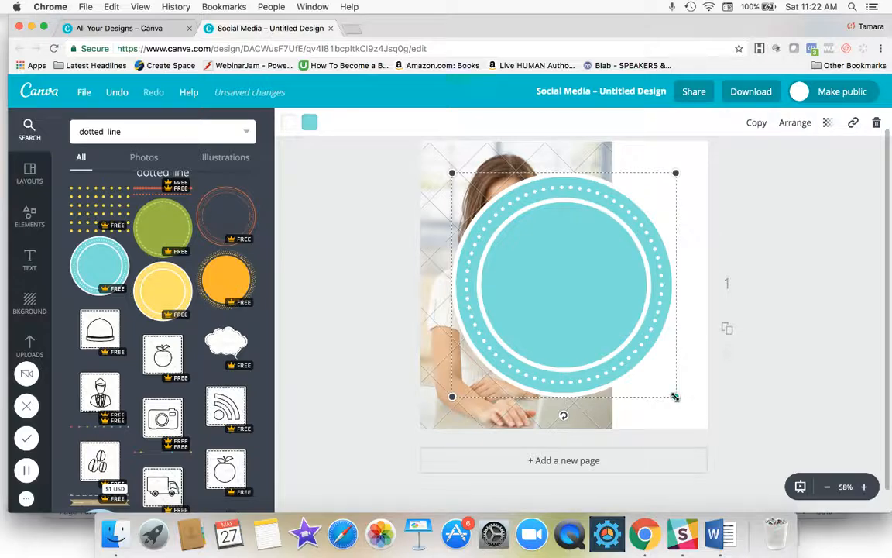
left_click_drag(675, 397, 570, 311)
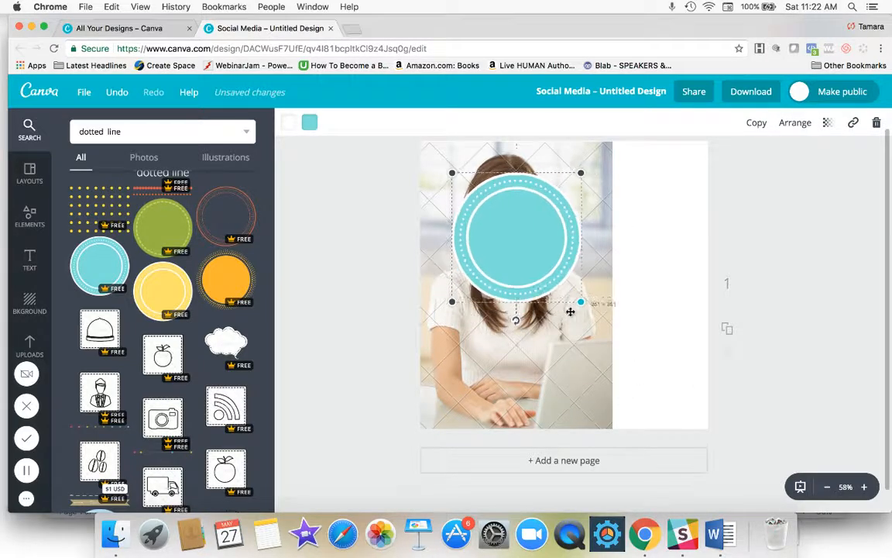
left_click_drag(518, 235, 643, 211)
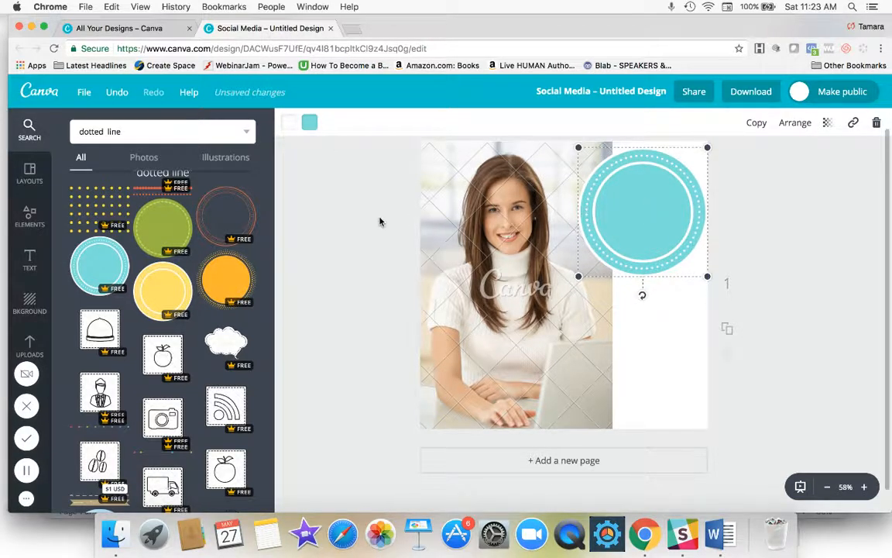
left_click(28, 263)
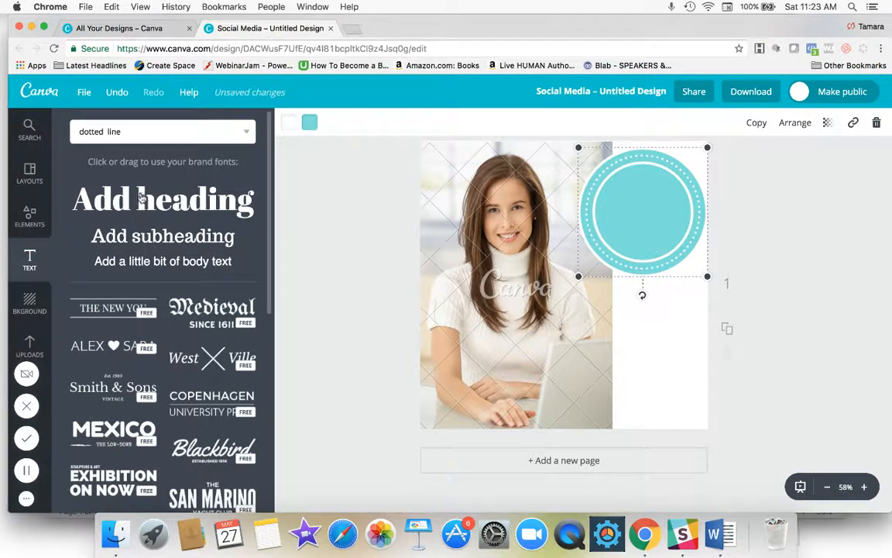
left_click(142, 198)
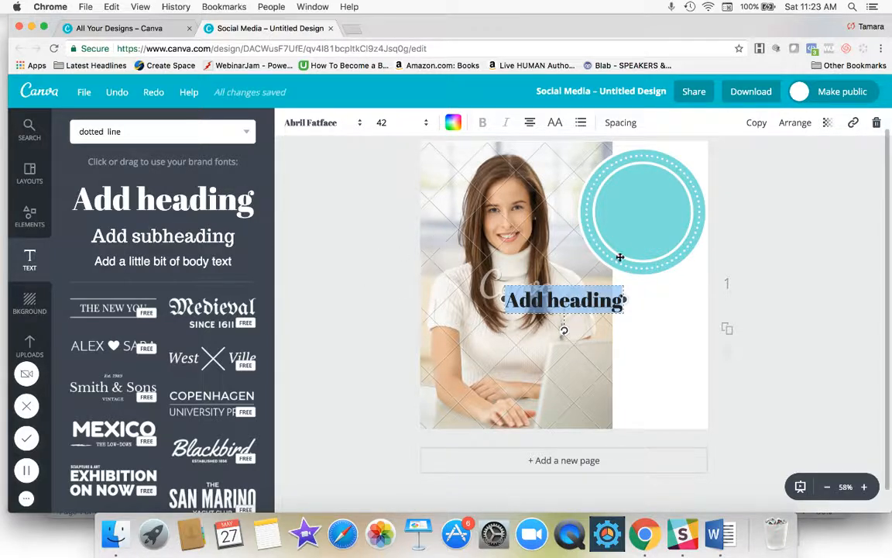
left_click(546, 286)
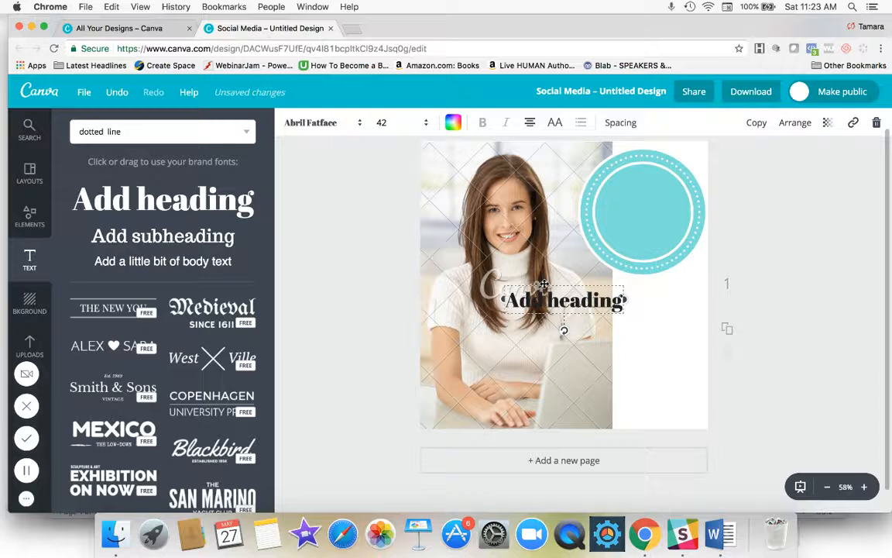
key("super+a")
key("BackSpace")
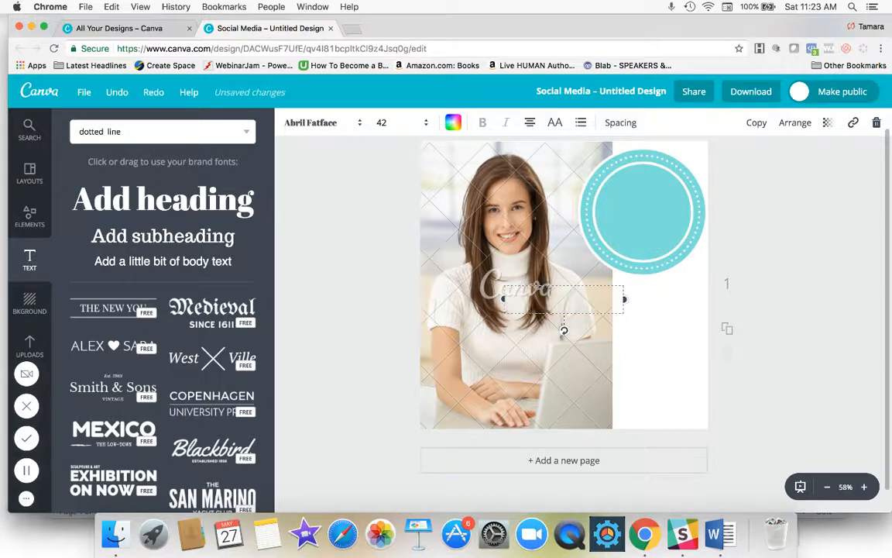
key("Escape")
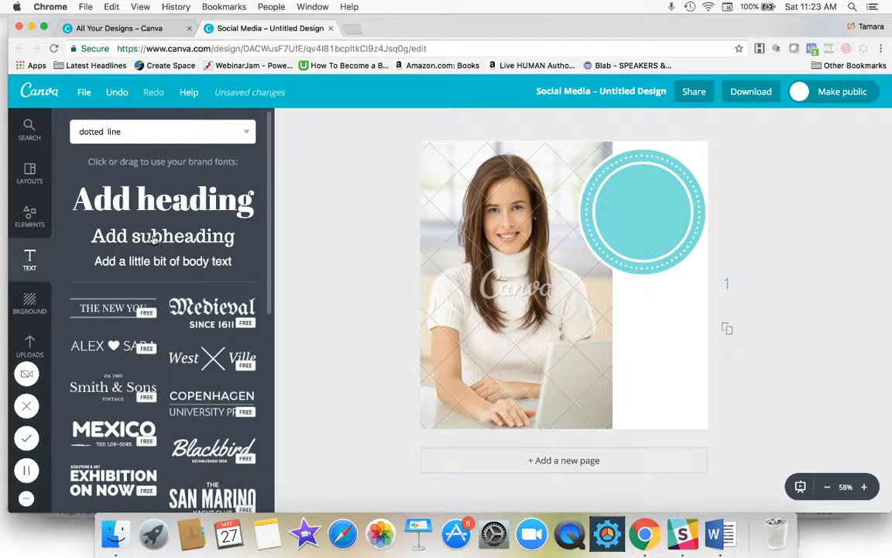
Add a subheading text box and place it on the upper half of the turquoise circle badge
left_click_drag(159, 235, 540, 303)
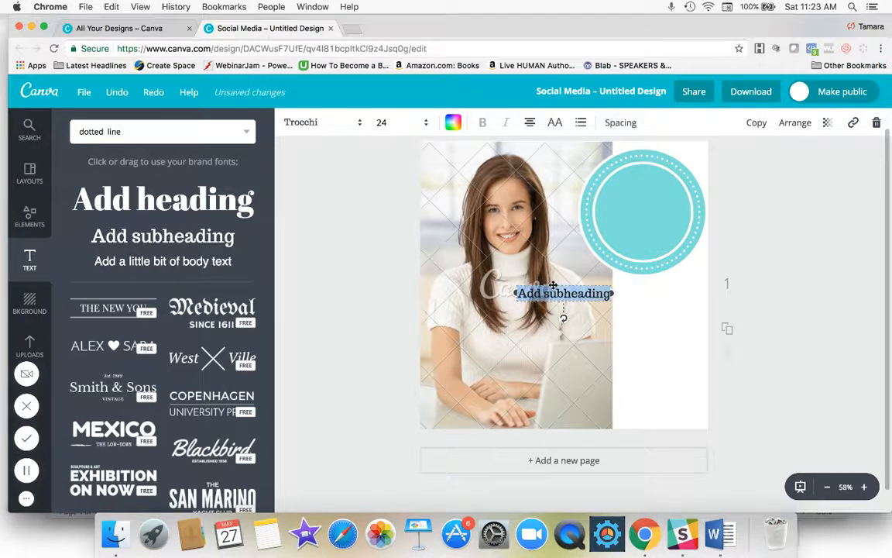
left_click_drag(553, 285, 632, 190)
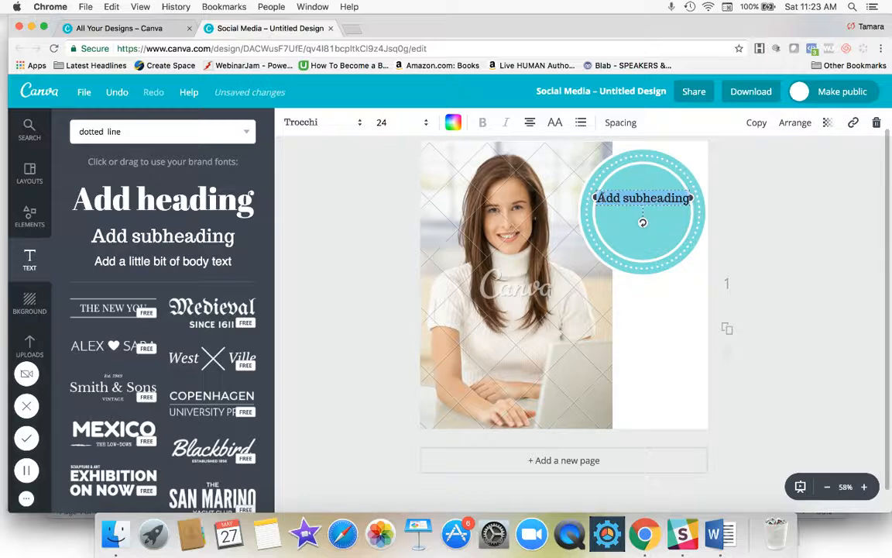
left_click_drag(601, 200, 652, 201)
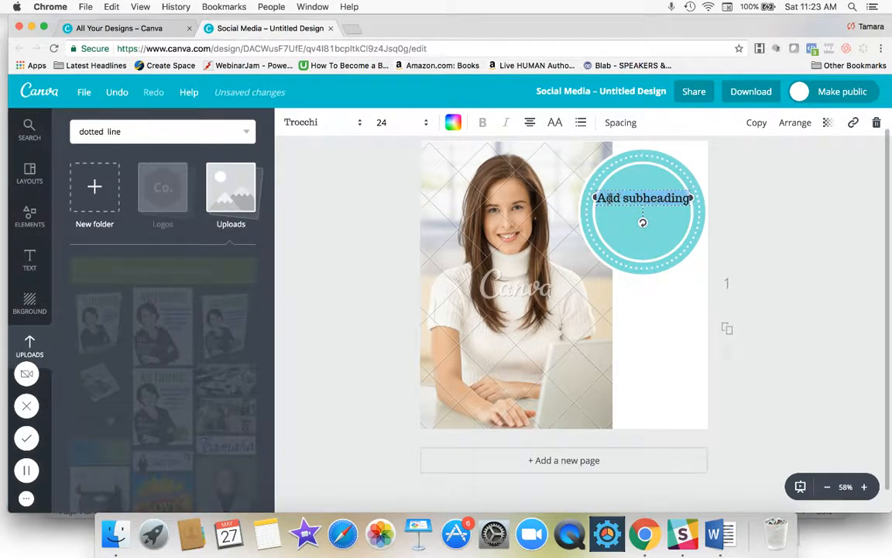
Replace the subheading text with "Get Free Download", breaking the line before "Download"
left_click(600, 199)
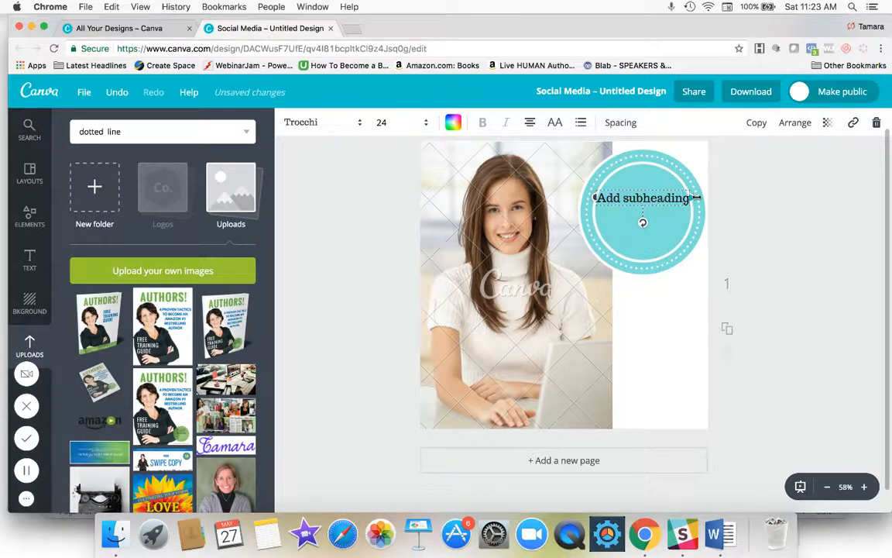
key("BackSpace")
key("BackSpace")
key("BackSpace")
key("BackSpace")
key("BackSpace")
key("BackSpace")
key("BackSpace")
key("BackSpace")
key("BackSpace")
key("BackSpace")
key("BackSpace")
key("BackSpace")
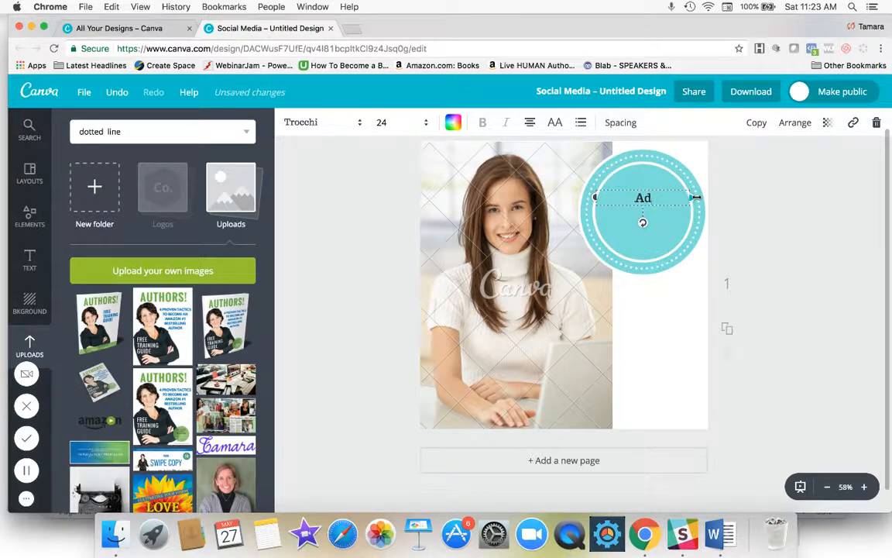
type("Doe")
key("BackSpace")
key("BackSpace")
type("Get Free Down")
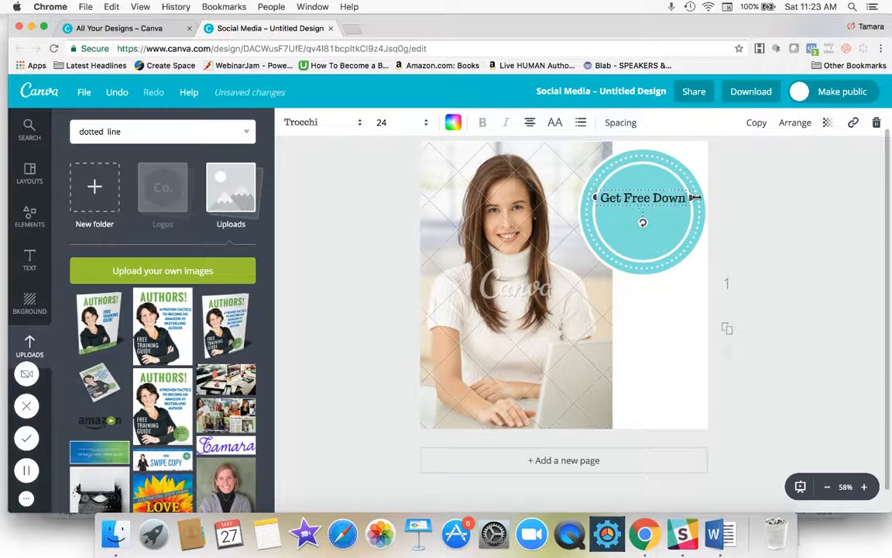
type("load")
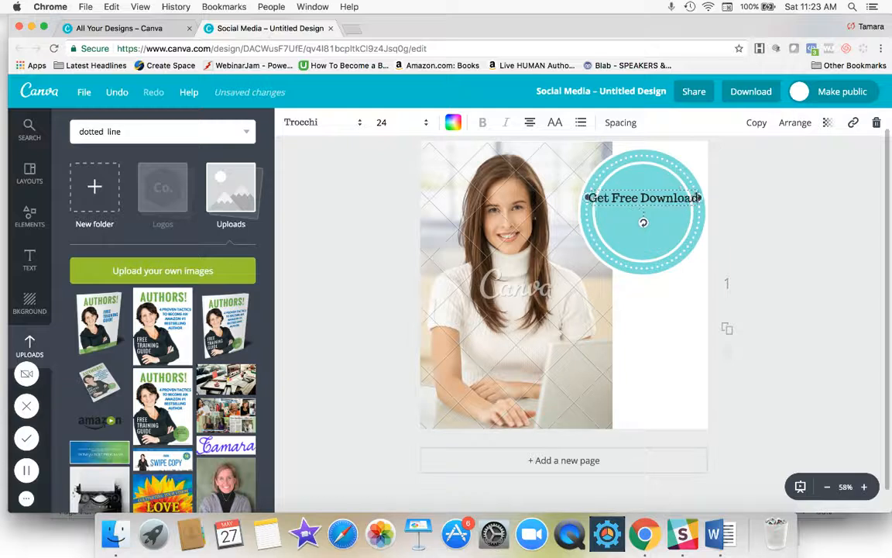
left_click(643, 200)
key("Return")
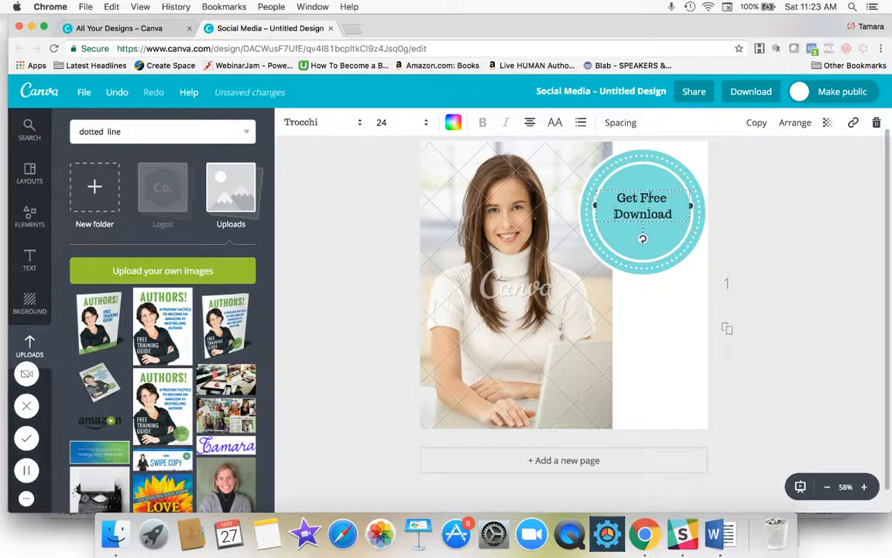
Recolor the circle badge from turquoise to the default palette's light green
left_click(628, 175)
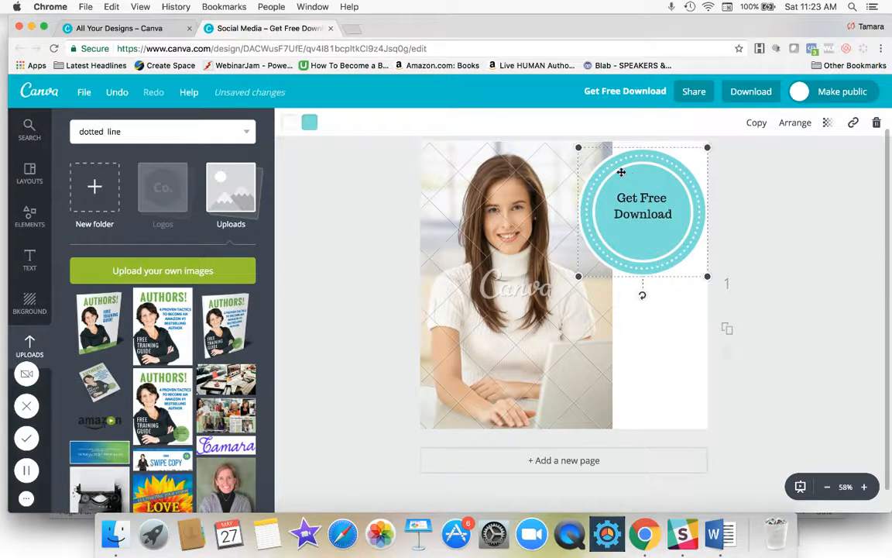
left_click(309, 122)
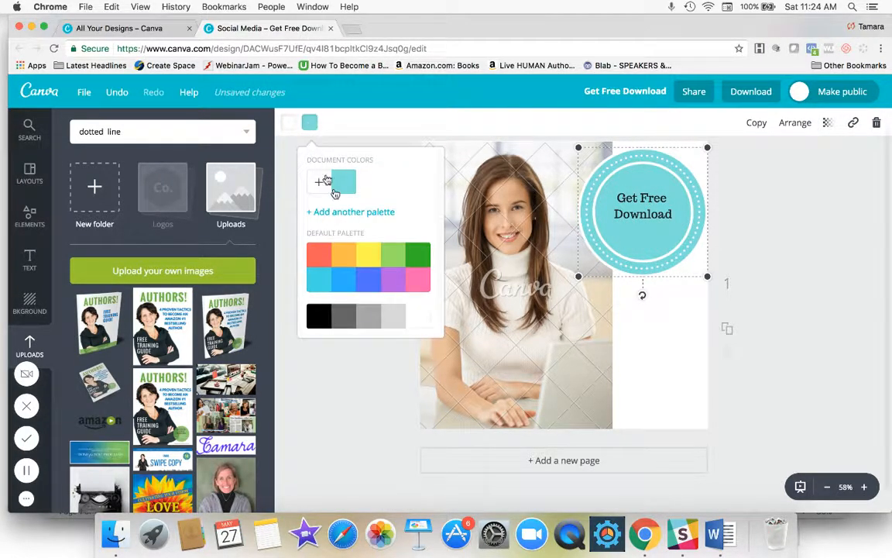
left_click(369, 256)
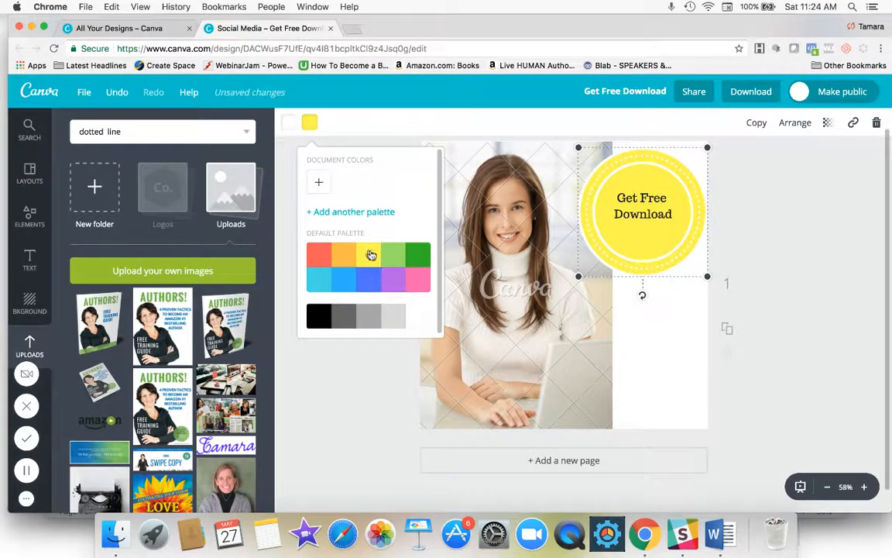
left_click(393, 256)
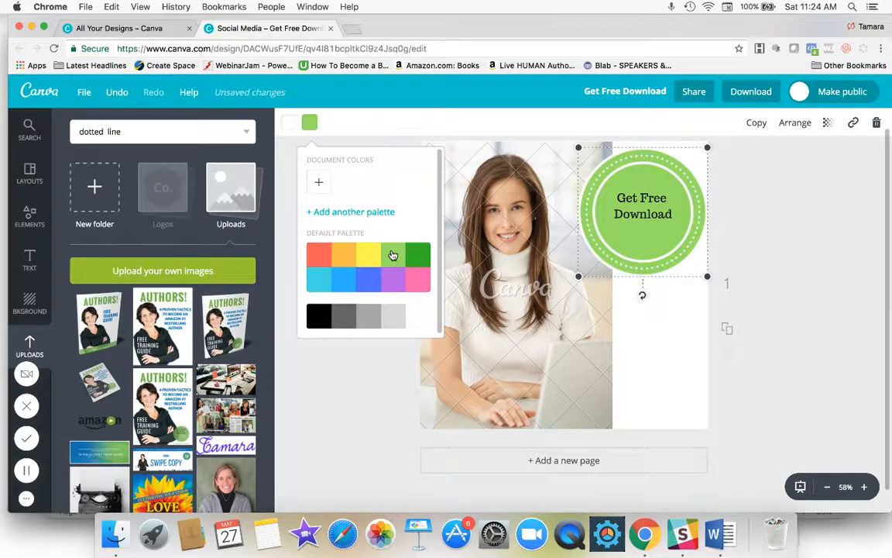
Set the "Get Free Download" text to the Abril Fatface font at size 32
left_click(638, 201)
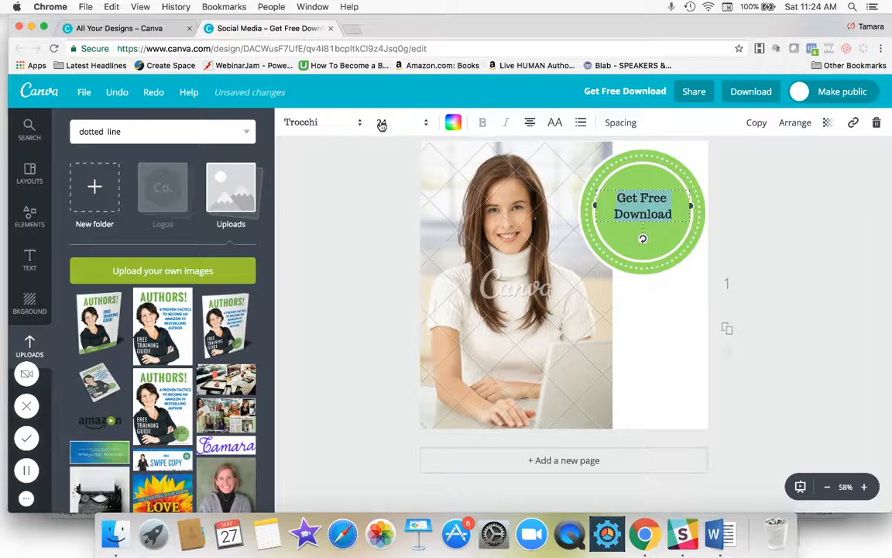
left_click(358, 122)
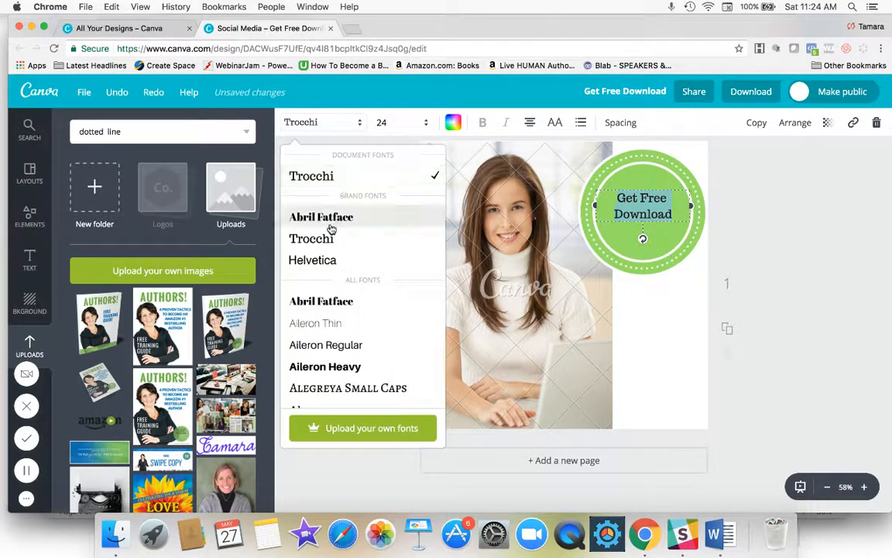
left_click(329, 221)
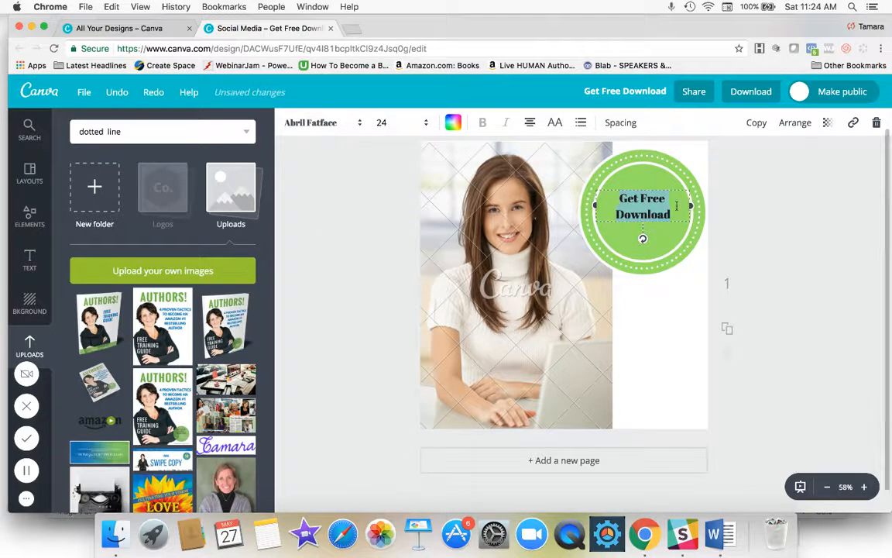
left_click(422, 122)
left_click(400, 323)
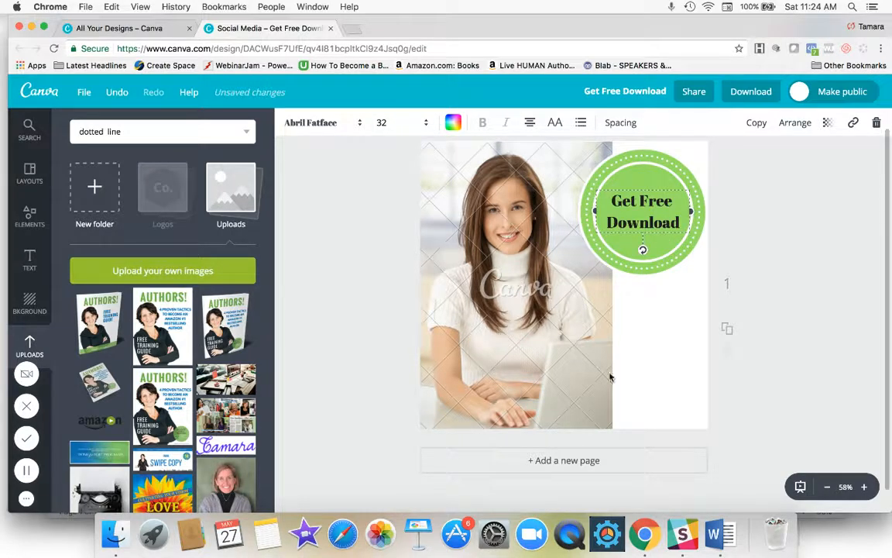
left_click(351, 285)
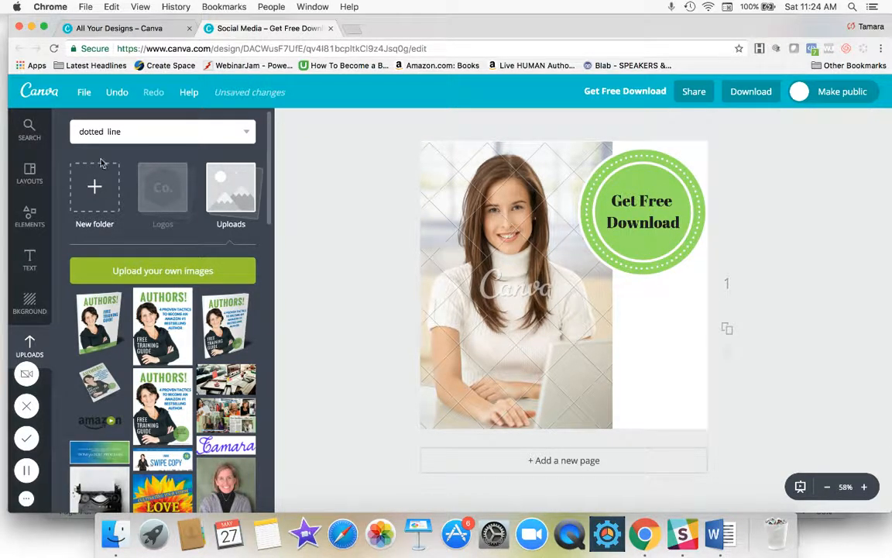
Add a body text box near the page's bottom edge, overlapping the photo's lower-right corner
left_click(29, 259)
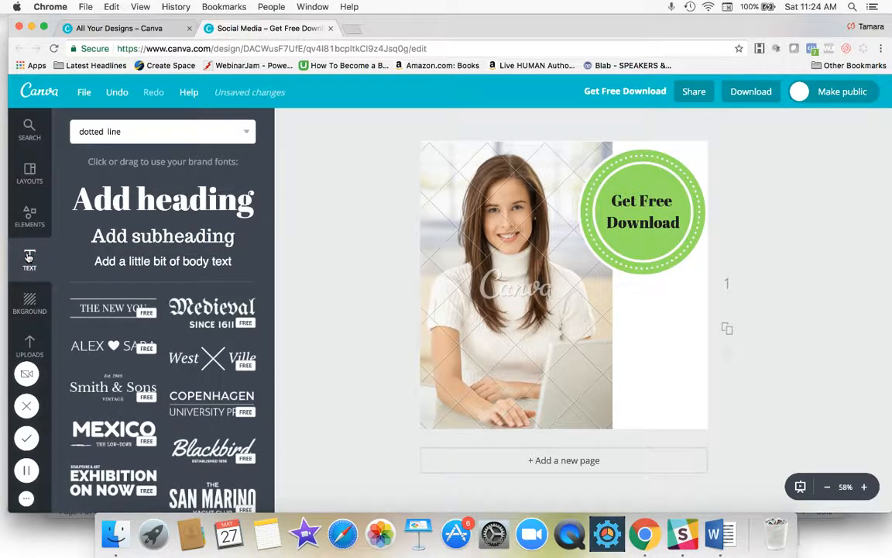
left_click_drag(112, 259, 583, 412)
left_click_drag(524, 412, 574, 422)
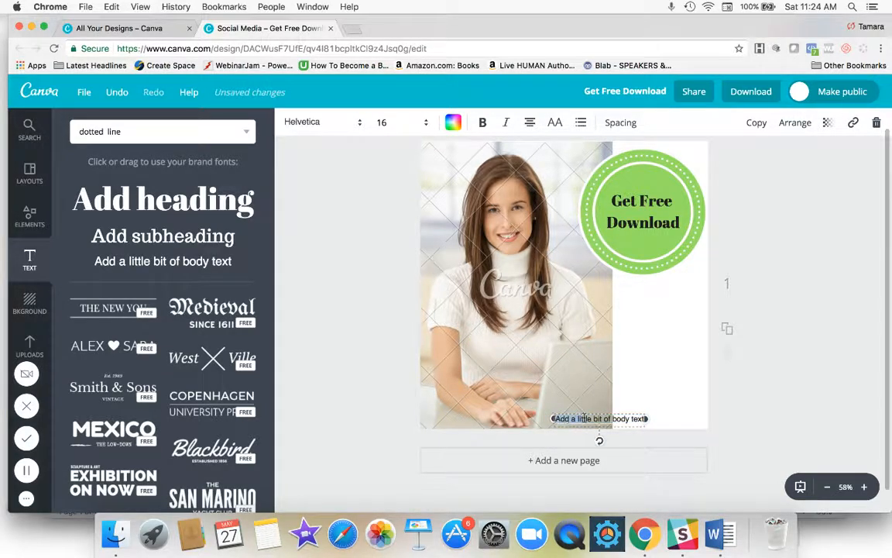
Replace the body text with the website address in bold and place it in the page's lower-right corner beside the photo
double_click(641, 413)
type("Tam")
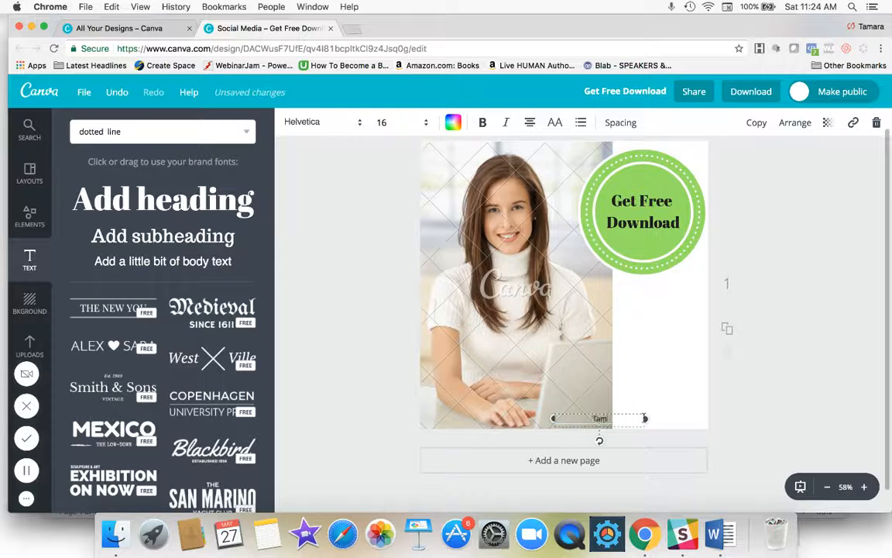
type("araMonodoff.com")
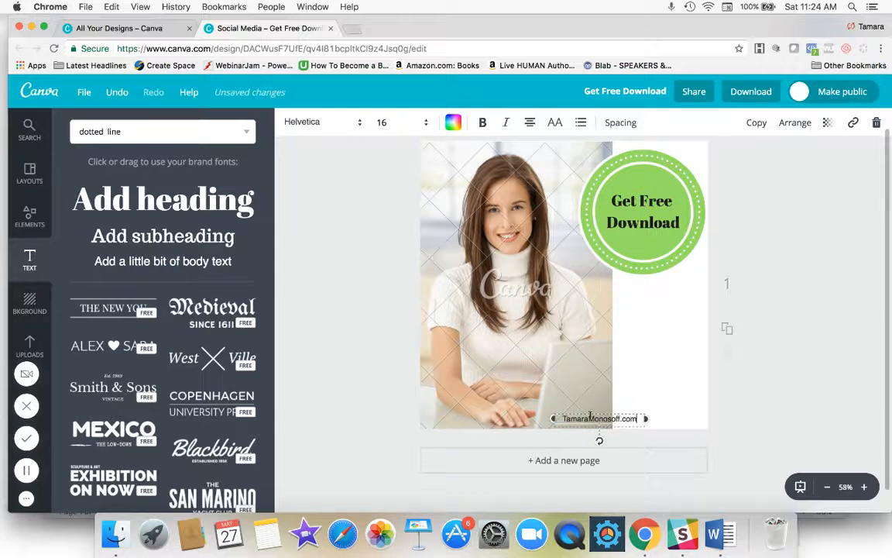
left_click_drag(589, 411, 620, 419)
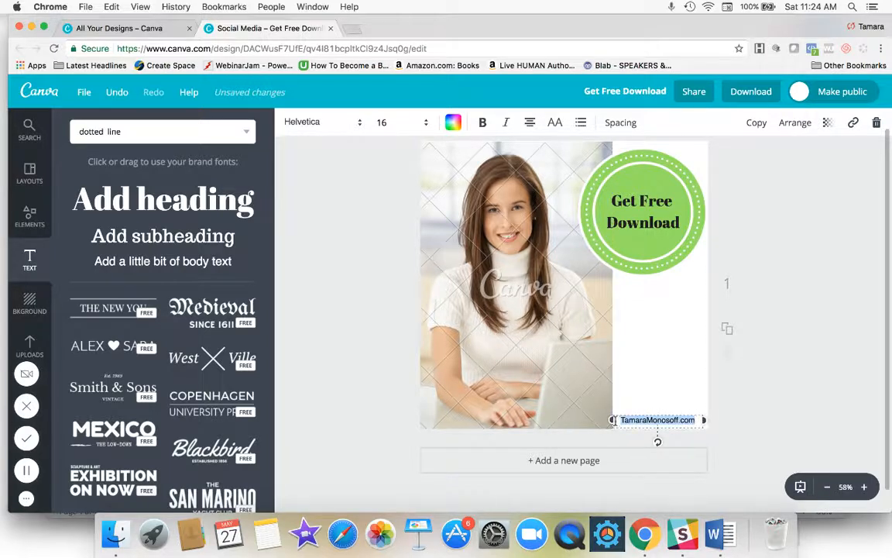
left_click(483, 123)
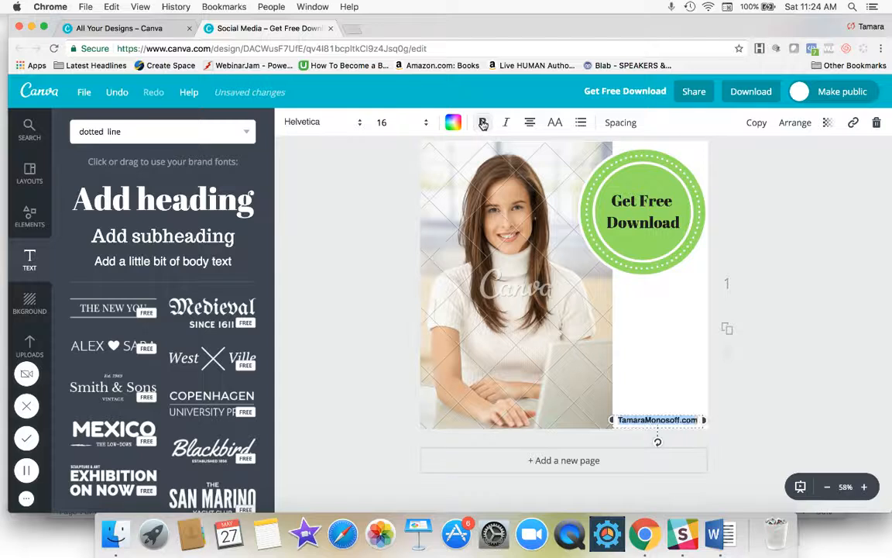
left_click(663, 313)
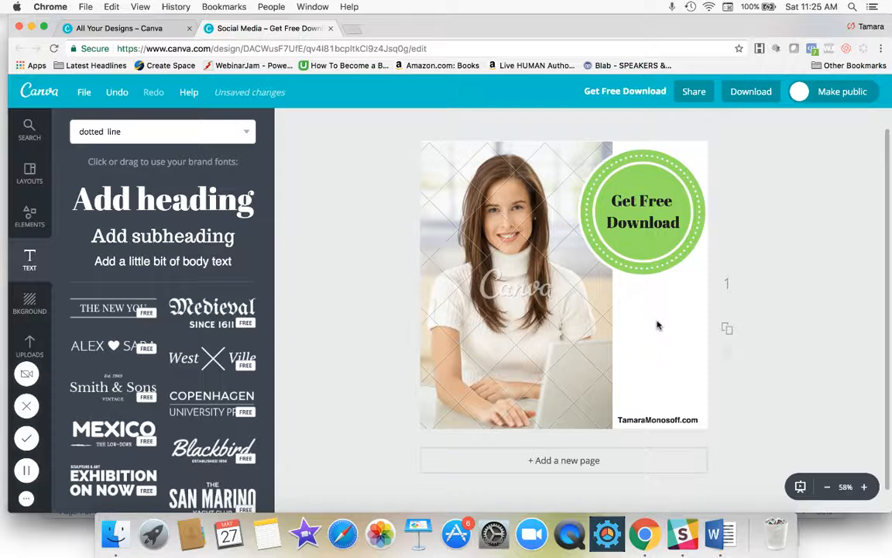
Try purple, pink, plain blue and blue hexagon-pattern backgrounds on the page
left_click(29, 302)
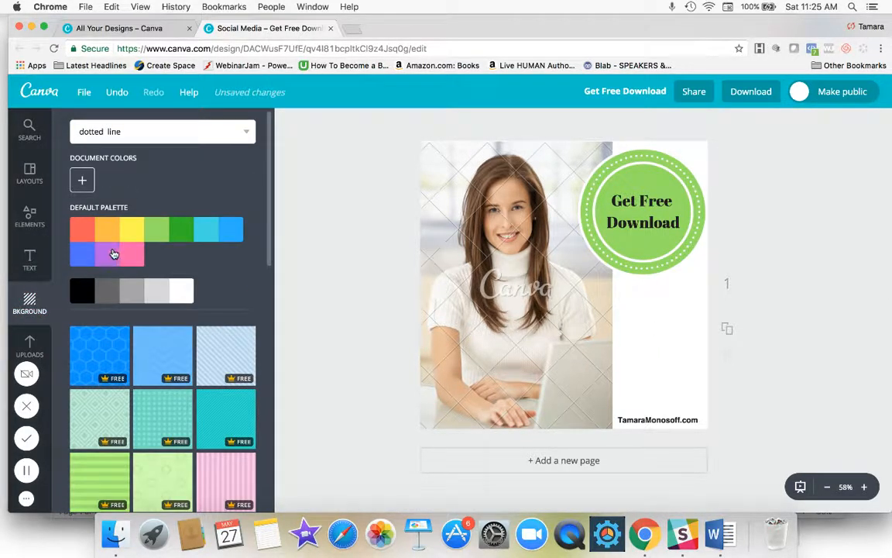
left_click(114, 254)
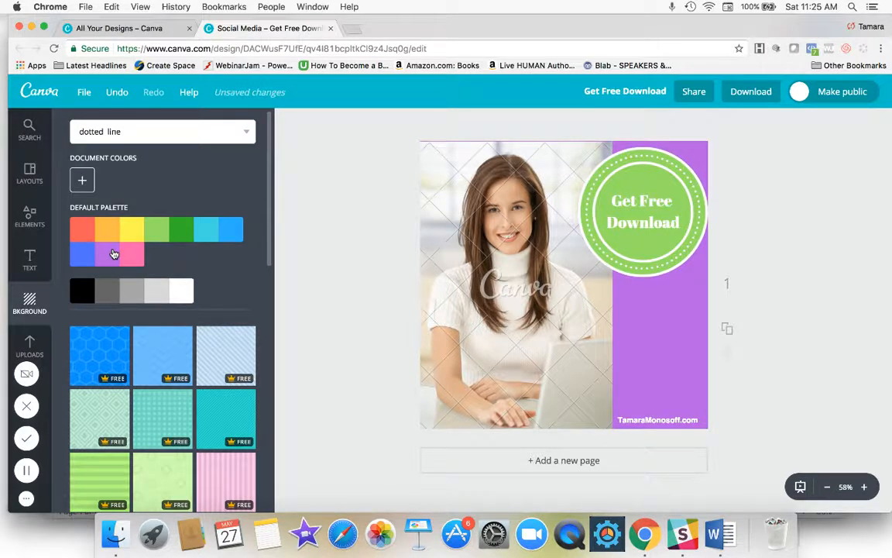
left_click(134, 254)
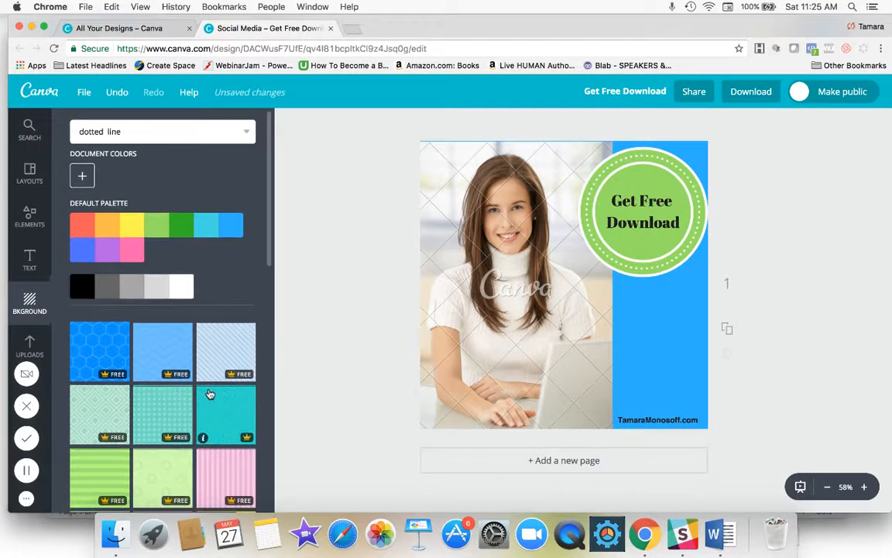
scroll(178, 363, "down", 4)
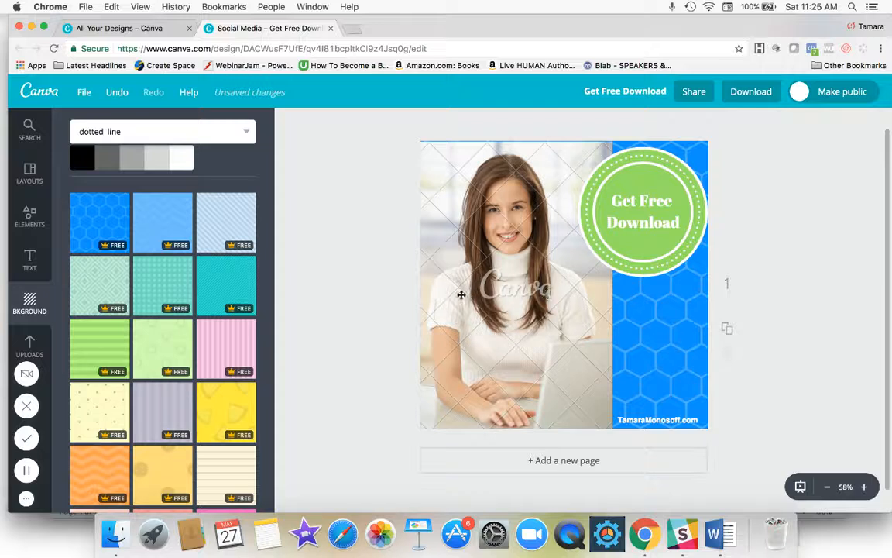
Shift the photo up flush with the page's top edge and move the badge with its "Get Free Download" text left over the photo
left_click(515, 224)
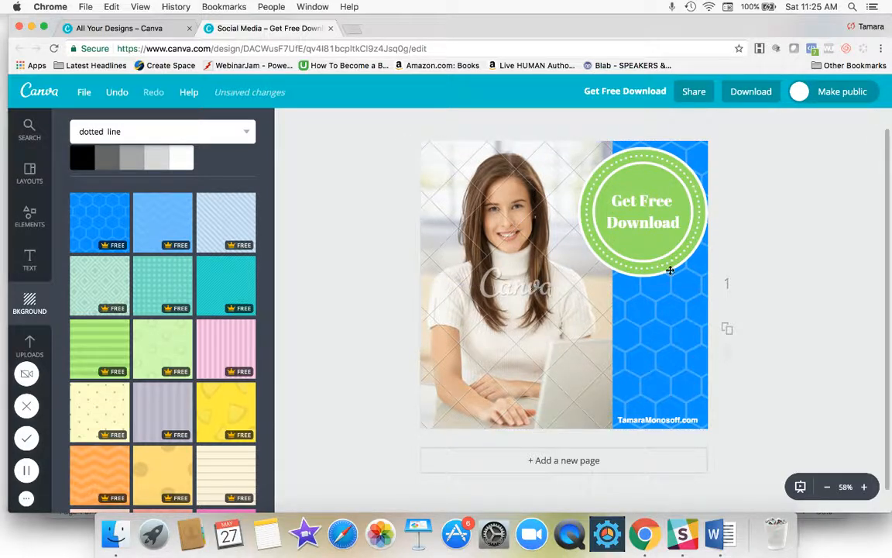
left_click_drag(659, 241, 643, 241)
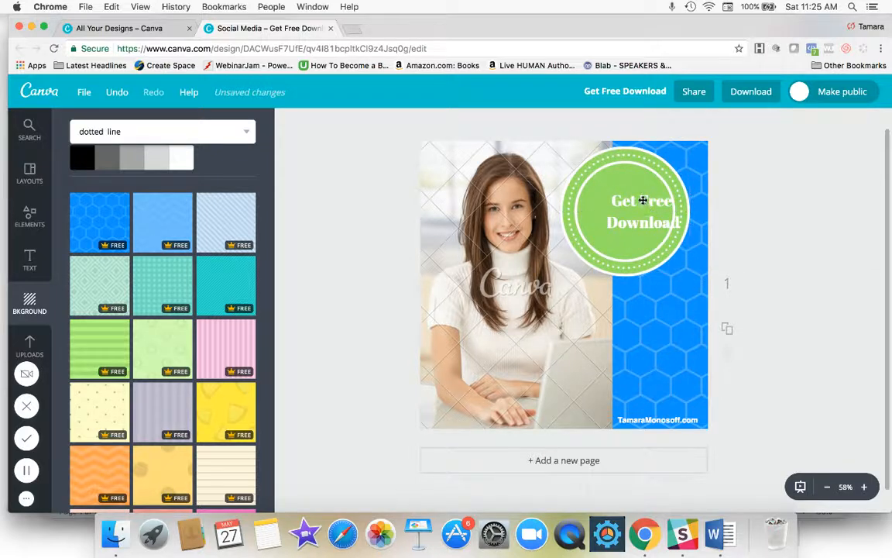
left_click_drag(643, 200, 623, 198)
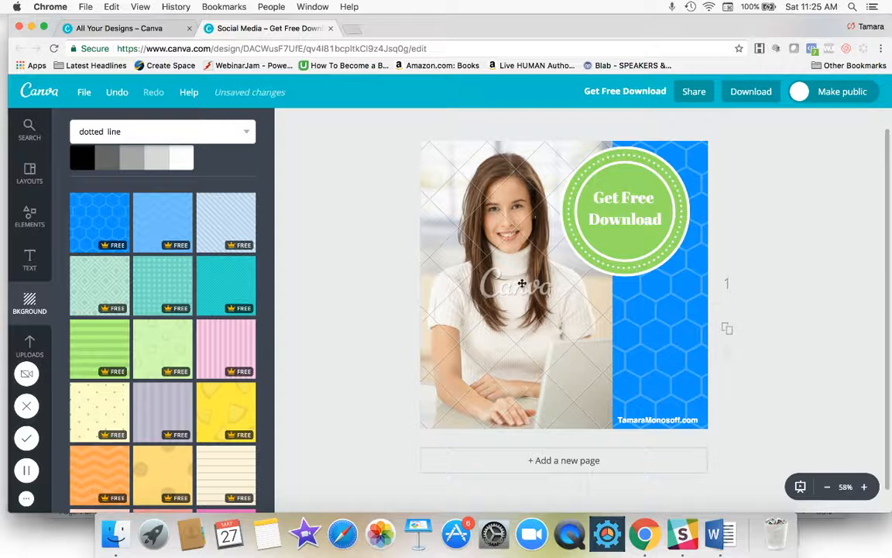
left_click(622, 213)
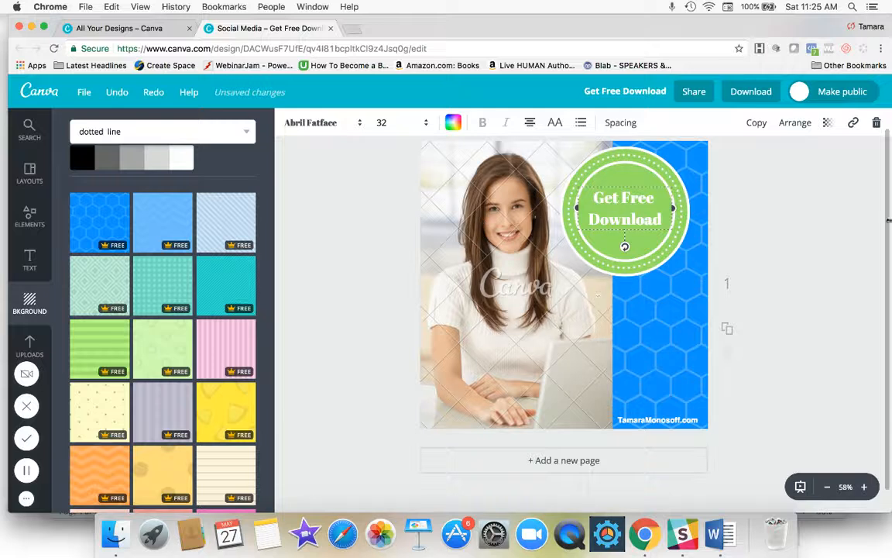
left_click(844, 255)
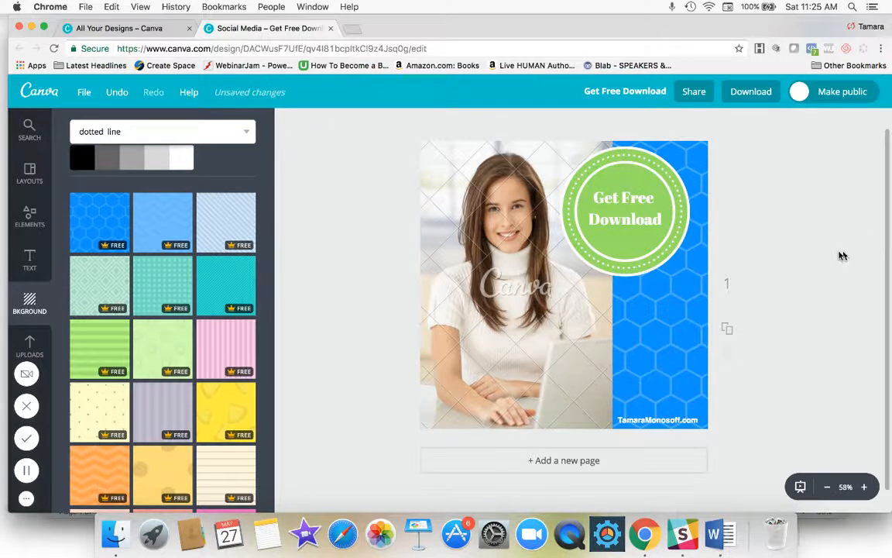
Change the page background to the default palette's plain light blue, and move the badge and its text slightly right
left_click(650, 313)
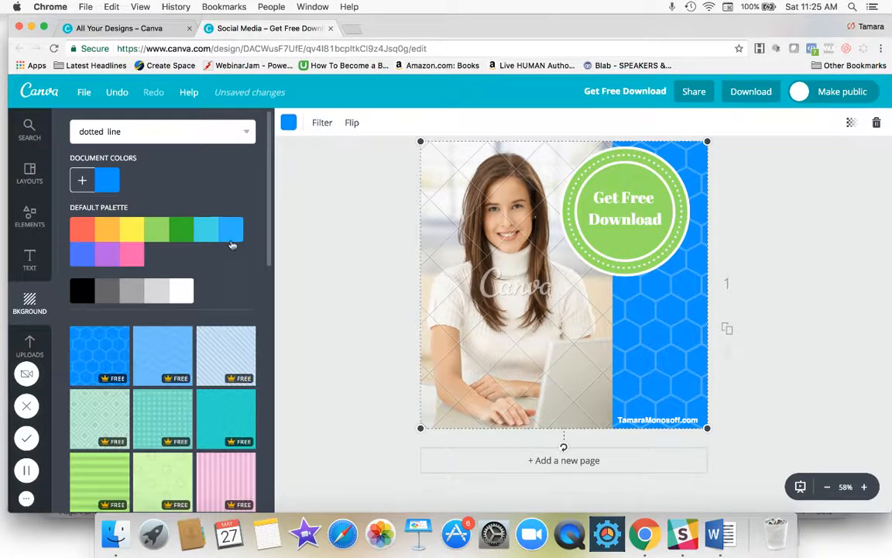
left_click(230, 230)
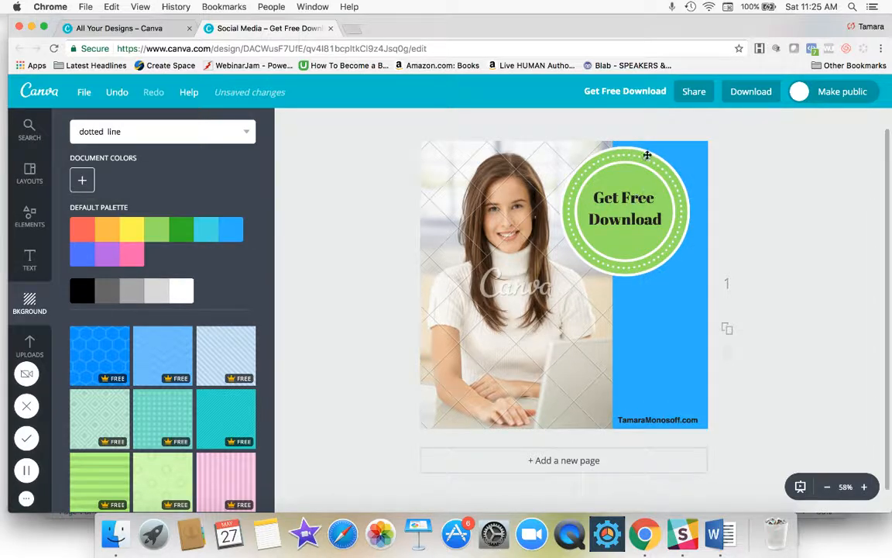
left_click_drag(647, 155, 660, 155)
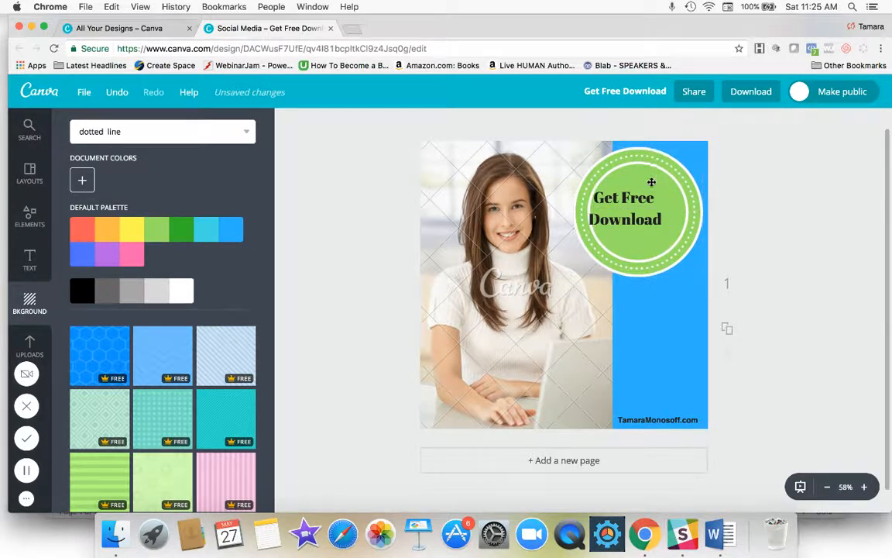
left_click_drag(635, 199, 652, 198)
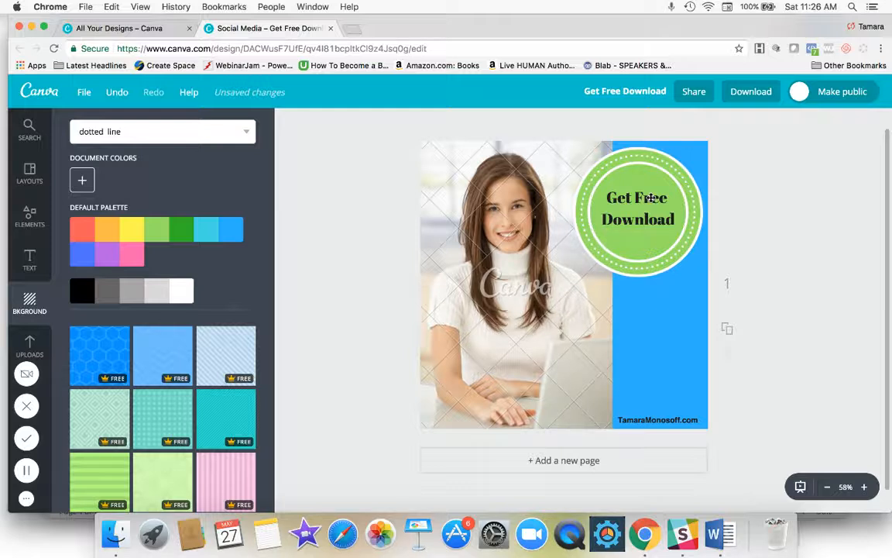
left_click(652, 248)
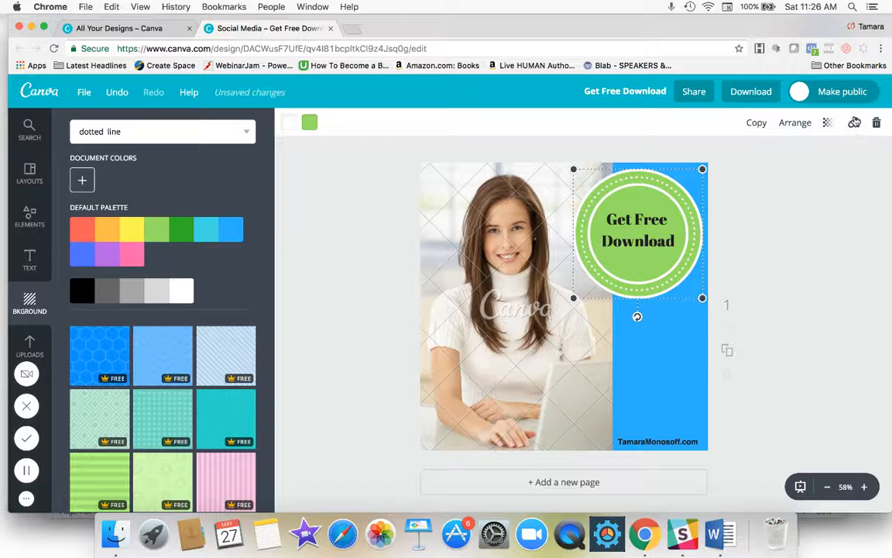
left_click(853, 124)
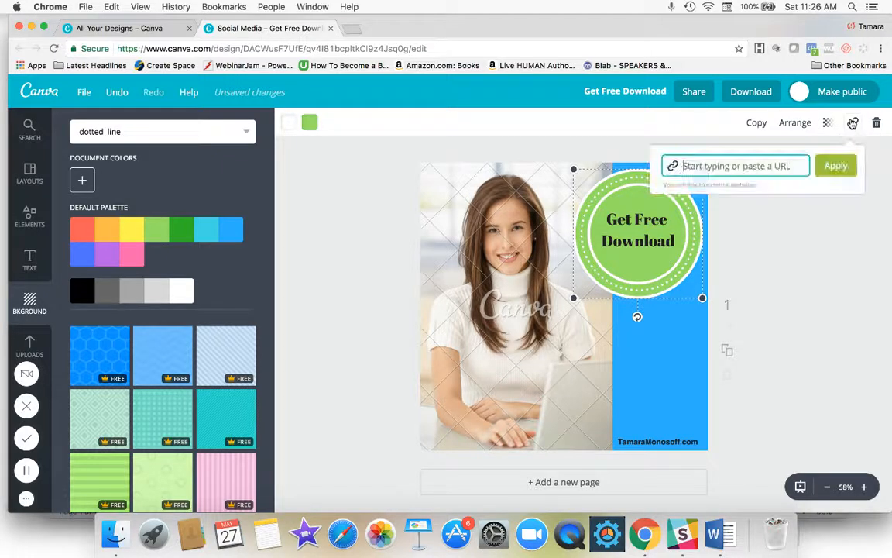
type("http")
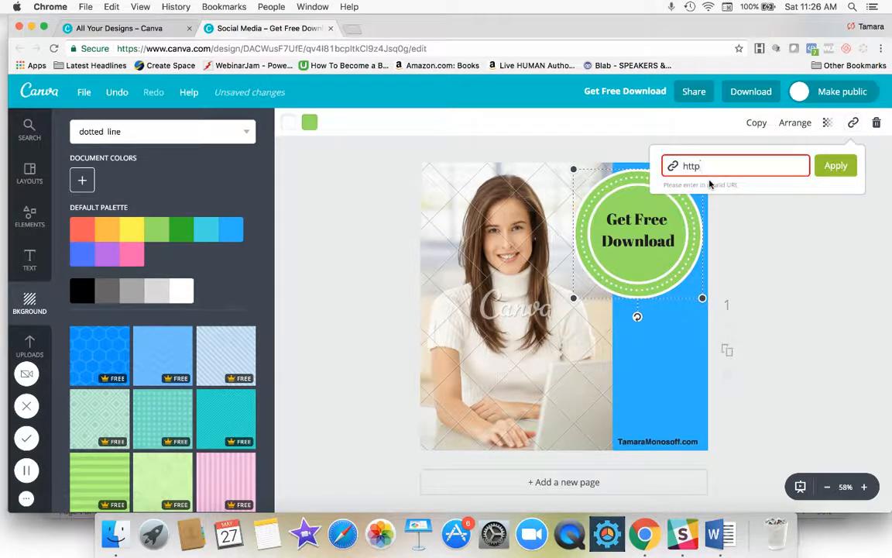
type("://ww")
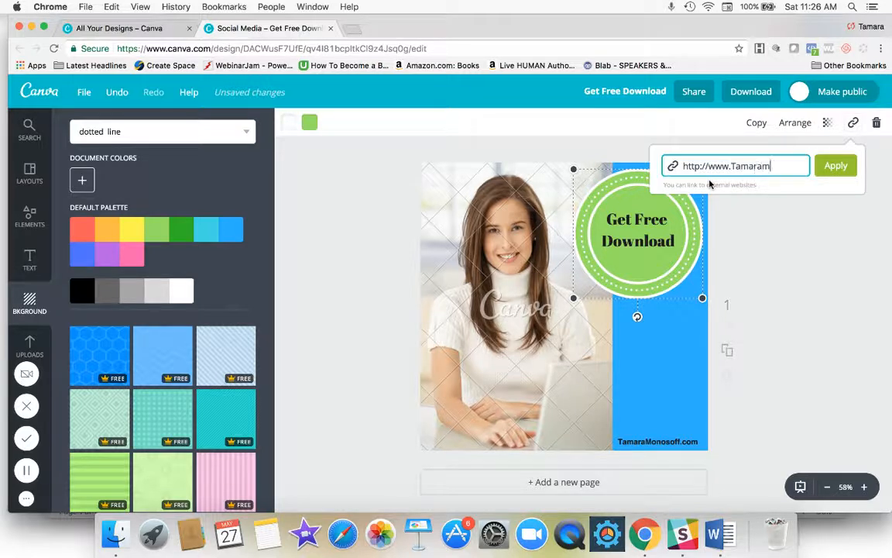
type("w.TamaraMonosoff.com")
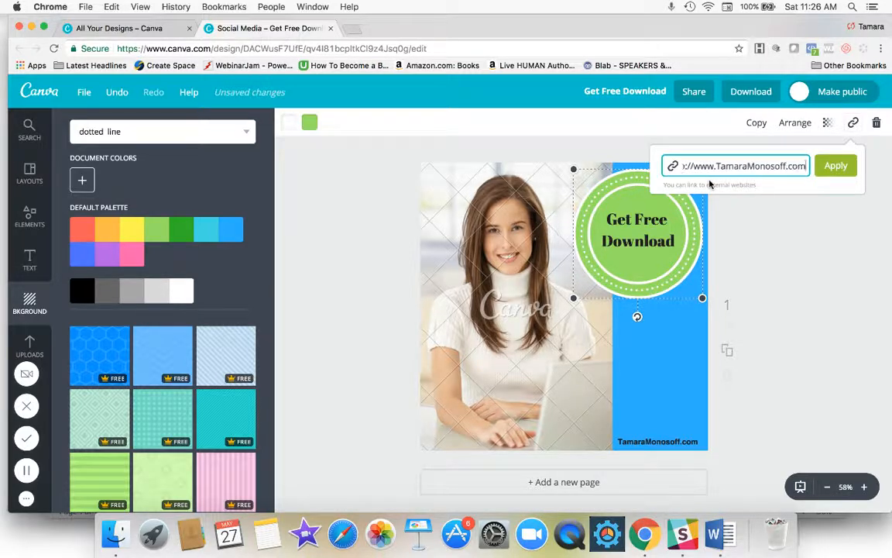
left_click(835, 165)
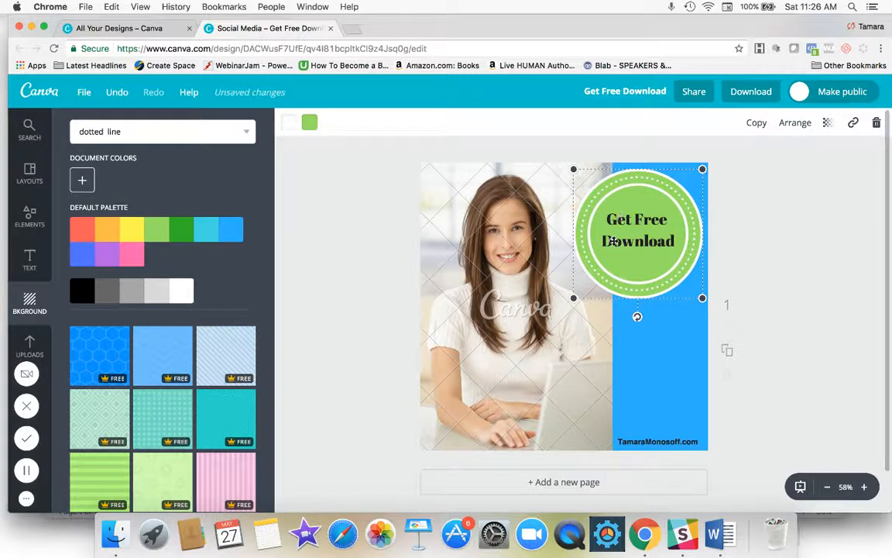
left_click(641, 243)
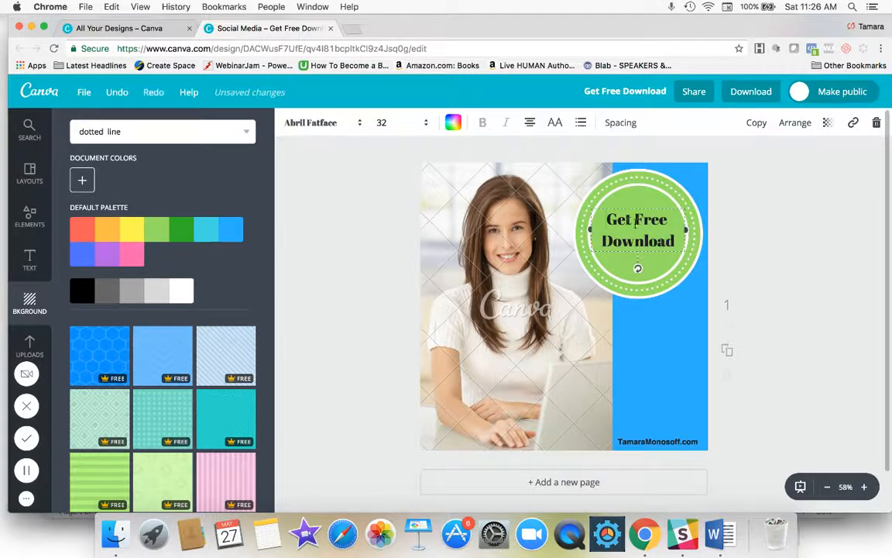
type("Cli")
key("BackSpace")
key("BackSpace")
key("BackSpace")
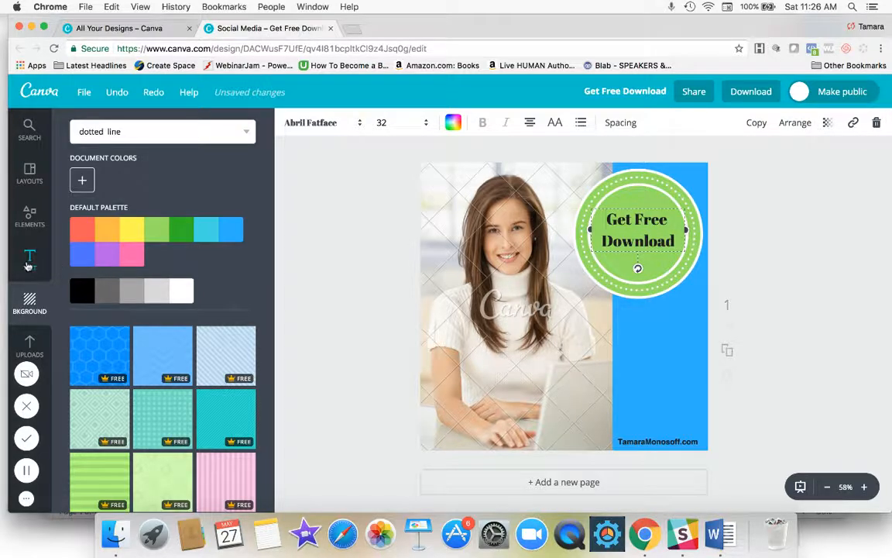
Add a body text box reading "Click HERE" inside the badge, with "Get Free Download" lowered beneath it
left_click(28, 265)
left_click(144, 263)
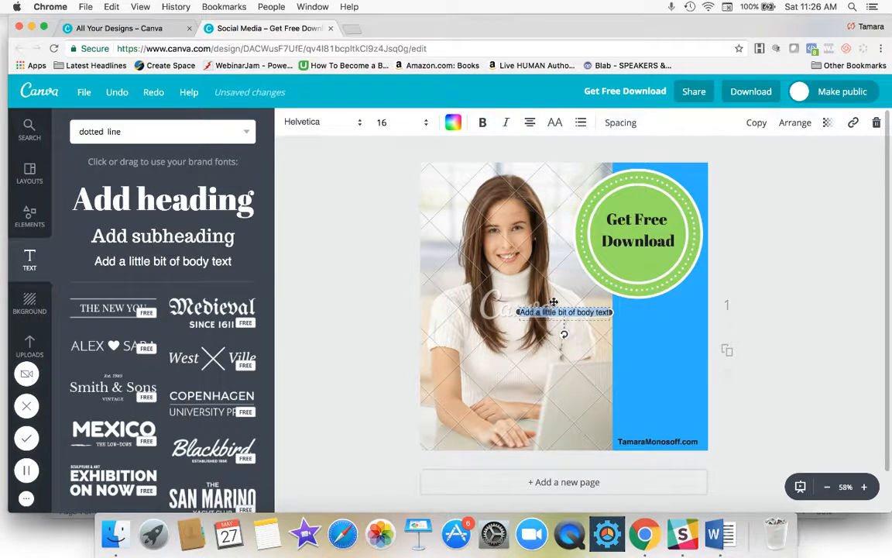
left_click_drag(554, 302, 636, 212)
left_click(630, 216)
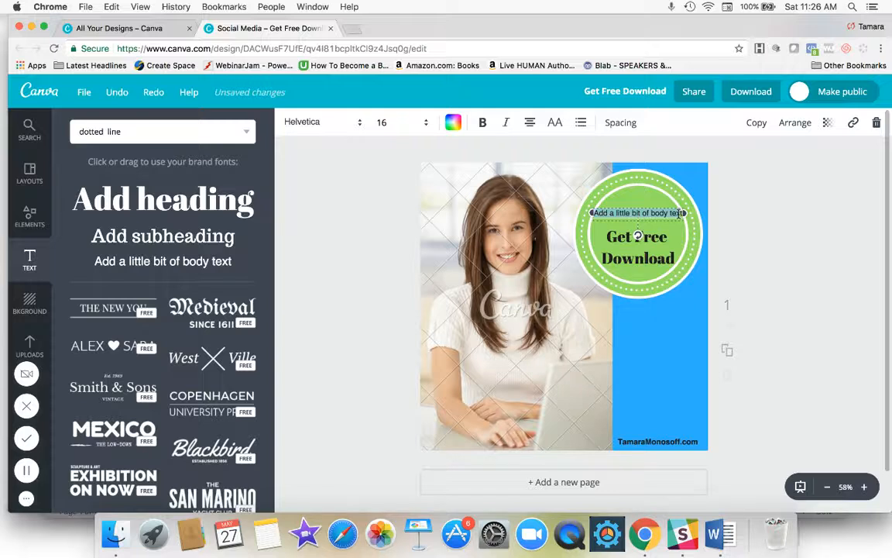
type("Clic")
type("!")
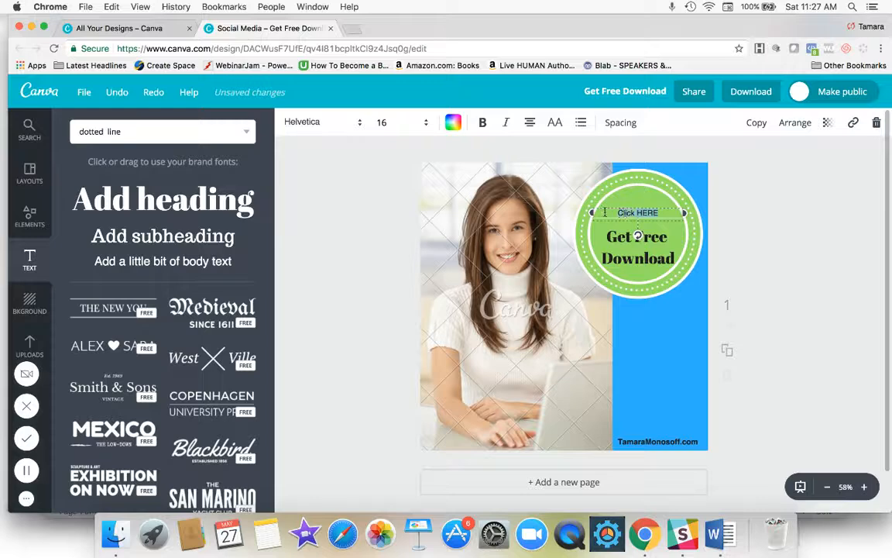
Make "Click HERE" bold and nudge it and "Get Free Download" slightly up to center them in the badge
key("super+b")
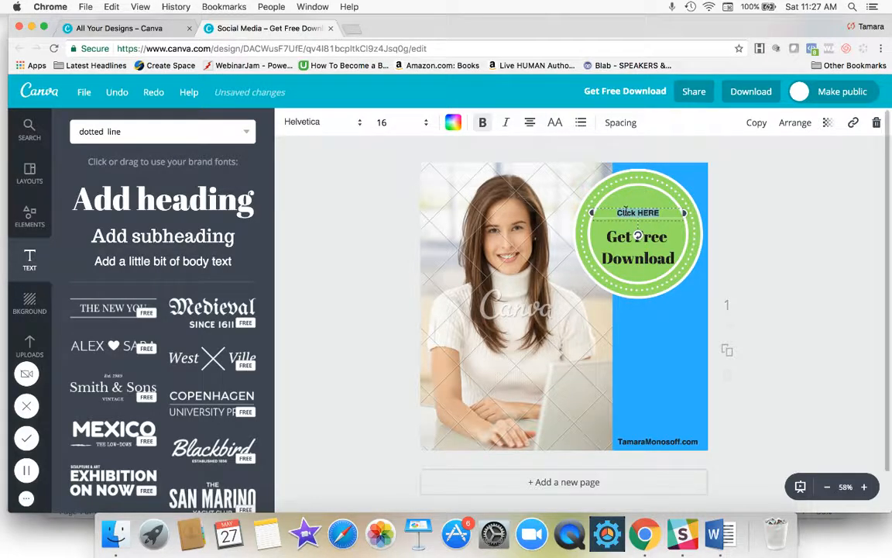
left_click_drag(626, 209, 625, 203)
left_click(625, 239)
left_click_drag(625, 238, 627, 233)
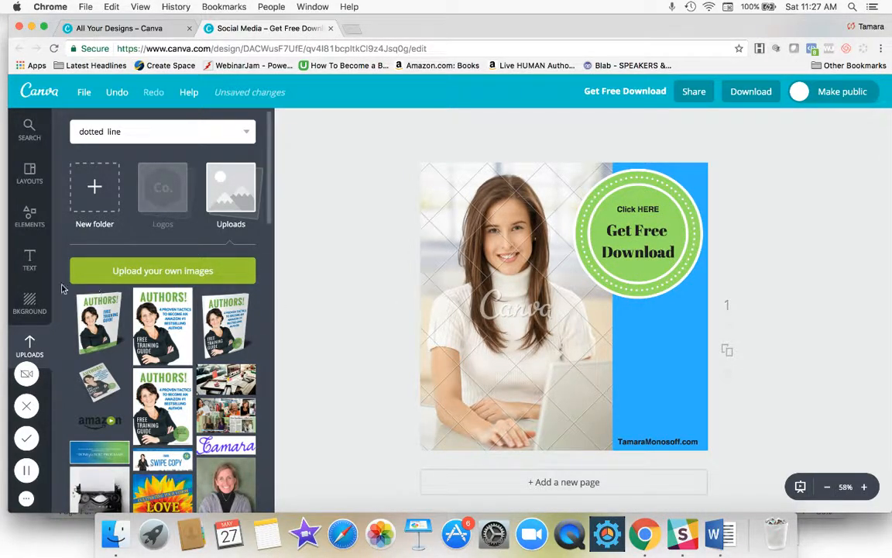
Replace the stock photo with the uploaded "AUTHORS!" free training guide cover, scaled down to about half the page's width
left_click(534, 256)
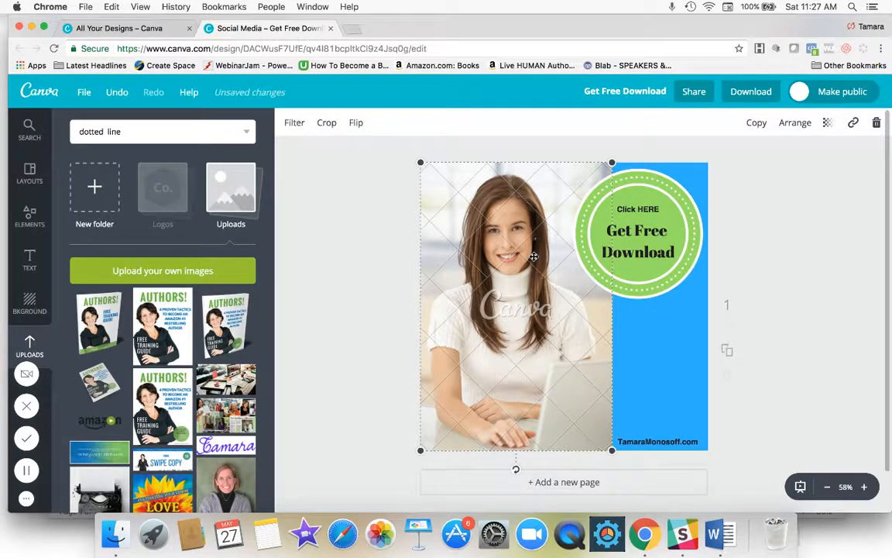
key("Delete")
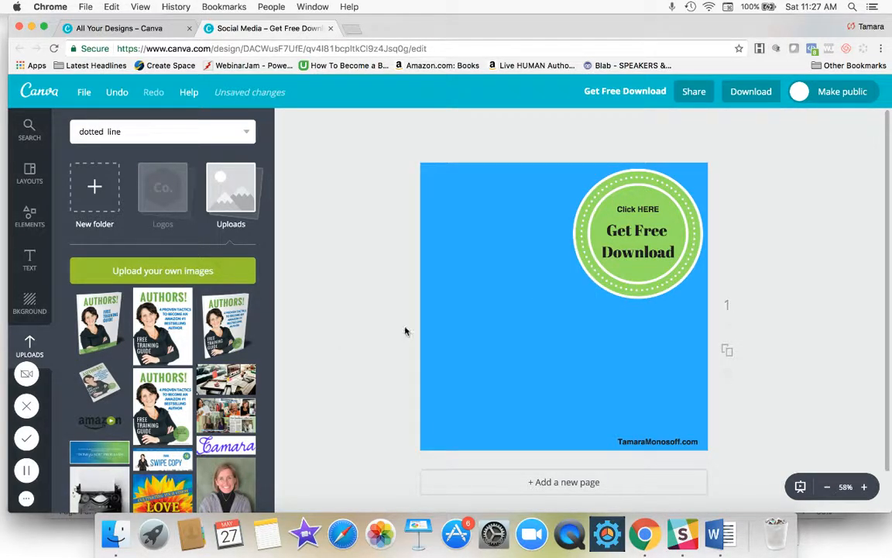
left_click(141, 293)
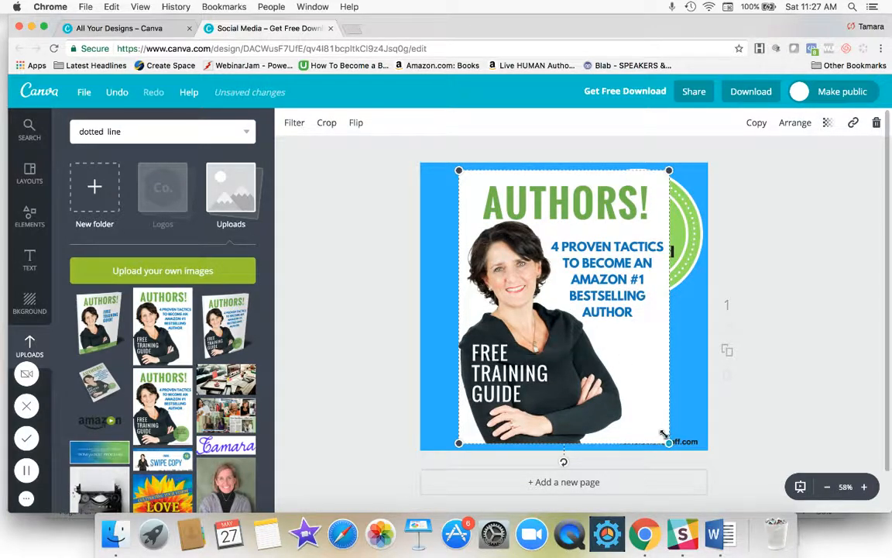
left_click_drag(666, 439, 609, 365)
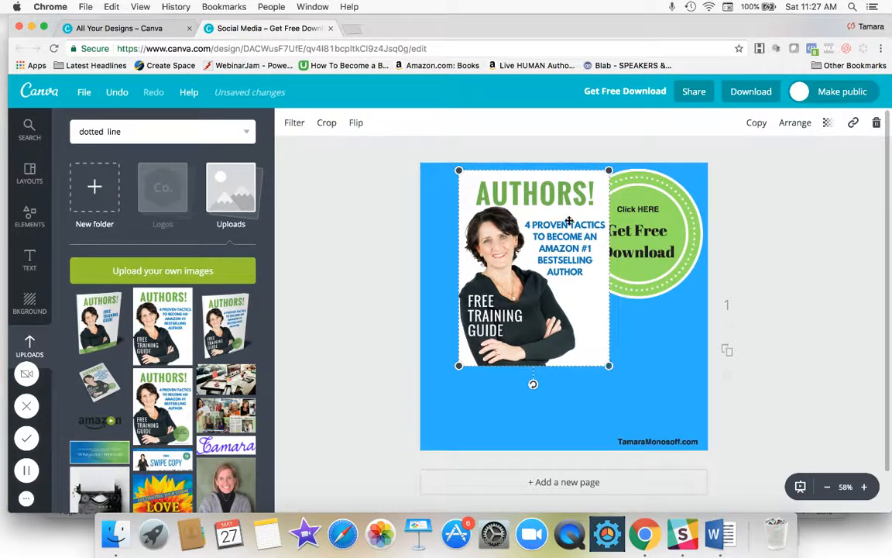
Move the training guide cover to the page's left side and enlarge it slightly
left_click_drag(569, 221, 544, 267)
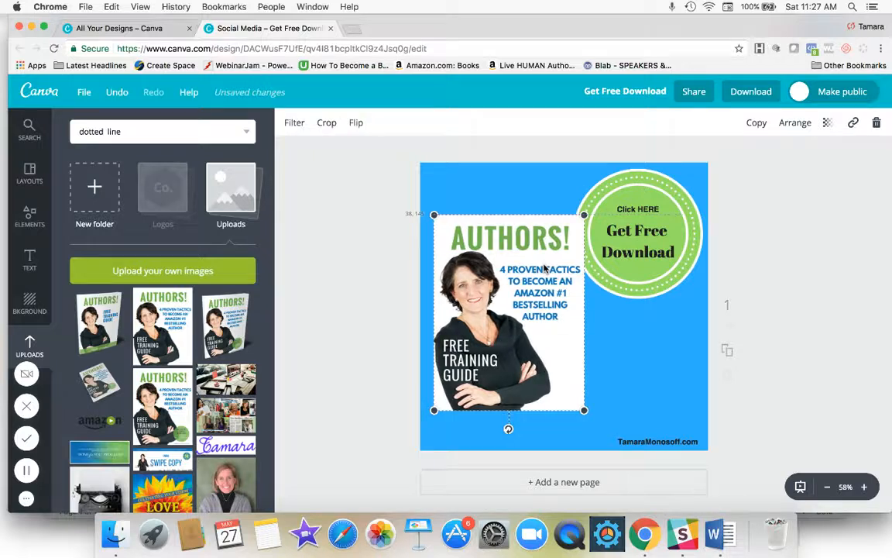
left_click_drag(434, 214, 438, 168)
left_click(644, 189)
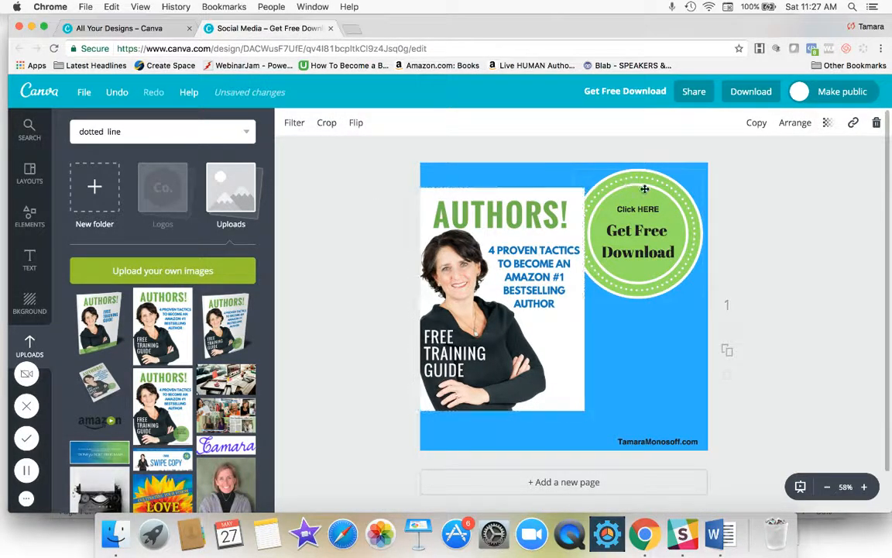
Shift the badge and "Get Free Download" to the page's right edge and enlarge the cover to nearly the full page height
left_click_drag(644, 189, 720, 202)
left_click(582, 192)
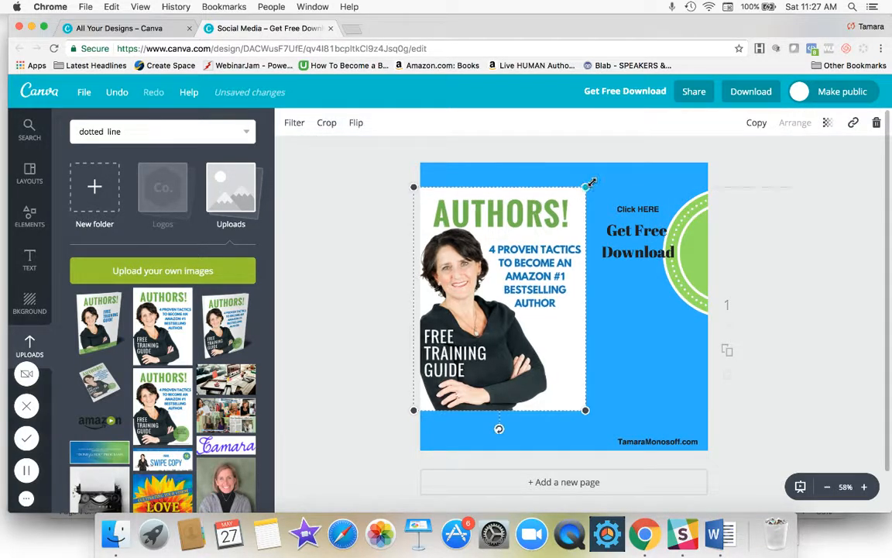
left_click_drag(590, 183, 606, 160)
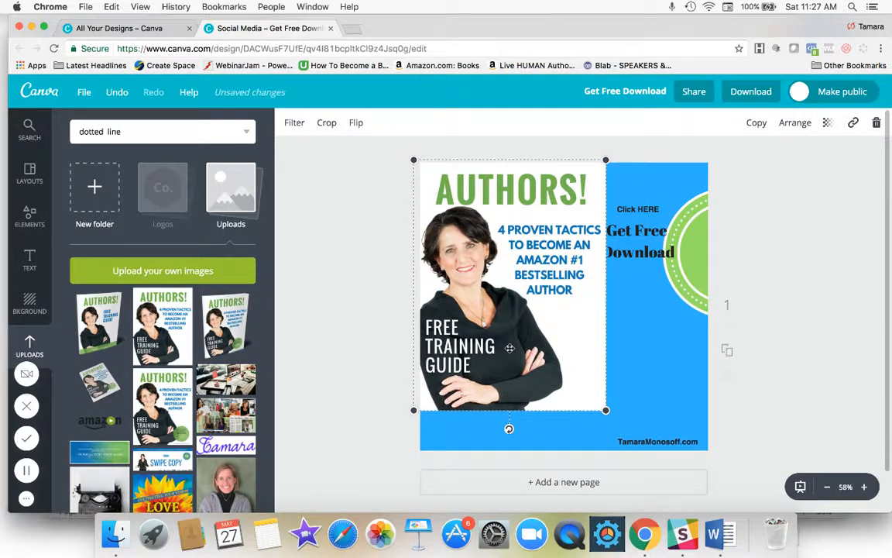
left_click_drag(509, 348, 512, 363)
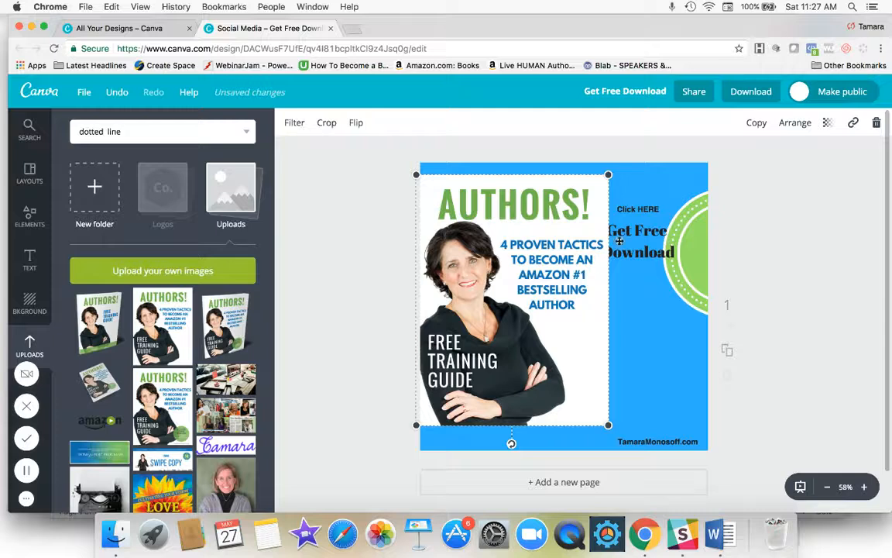
left_click_drag(619, 240, 695, 245)
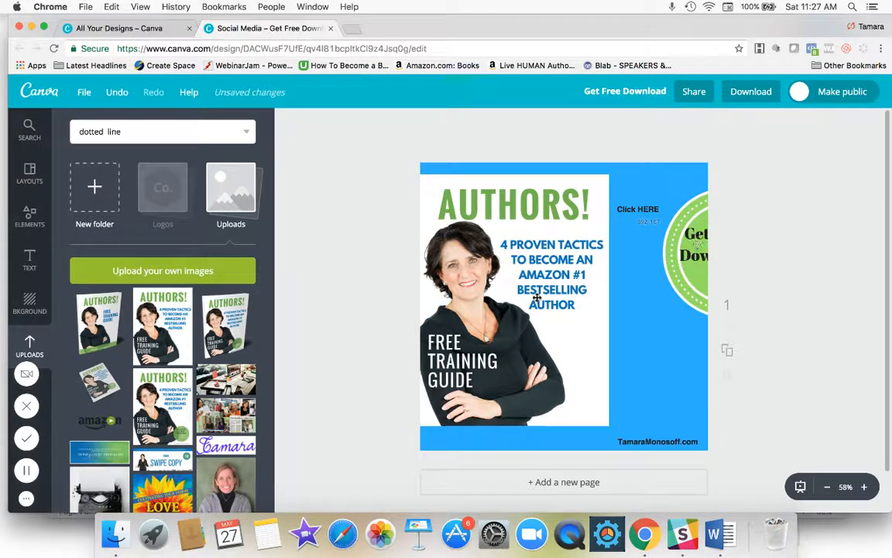
left_click(450, 357)
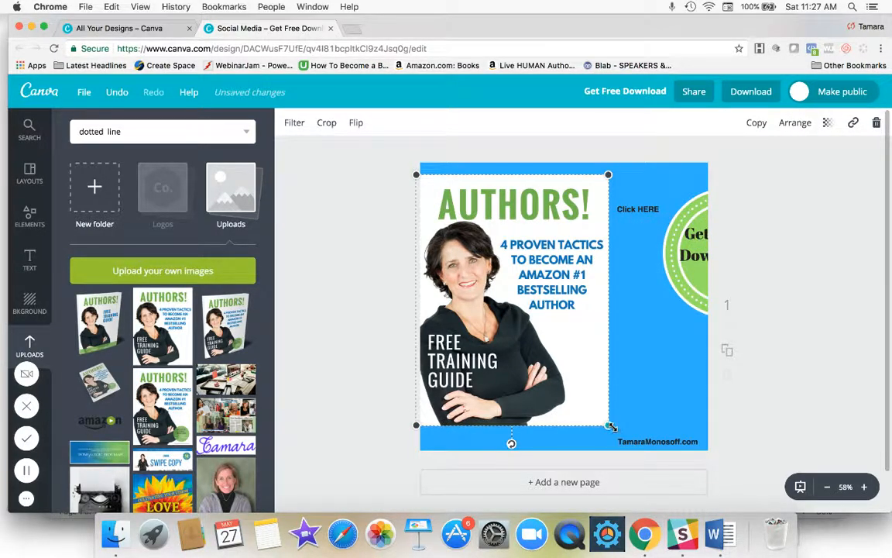
left_click_drag(610, 427, 622, 444)
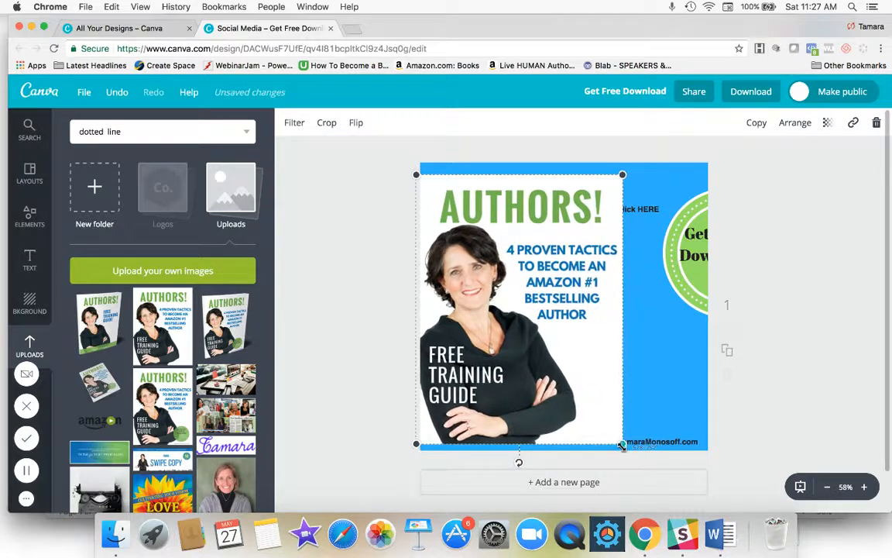
Move the website address onto the cover's lower right edge and lower the cover to the page's bottom edge
left_click(673, 439)
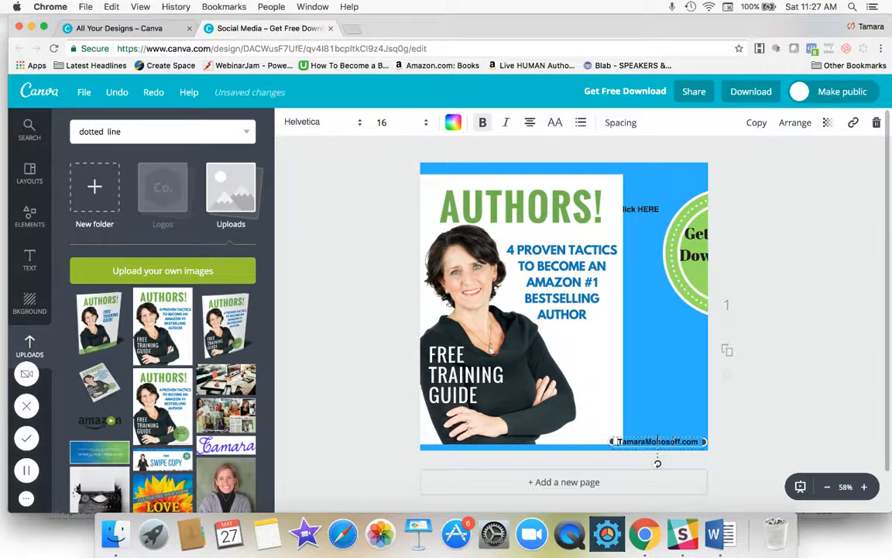
left_click_drag(650, 437, 569, 430)
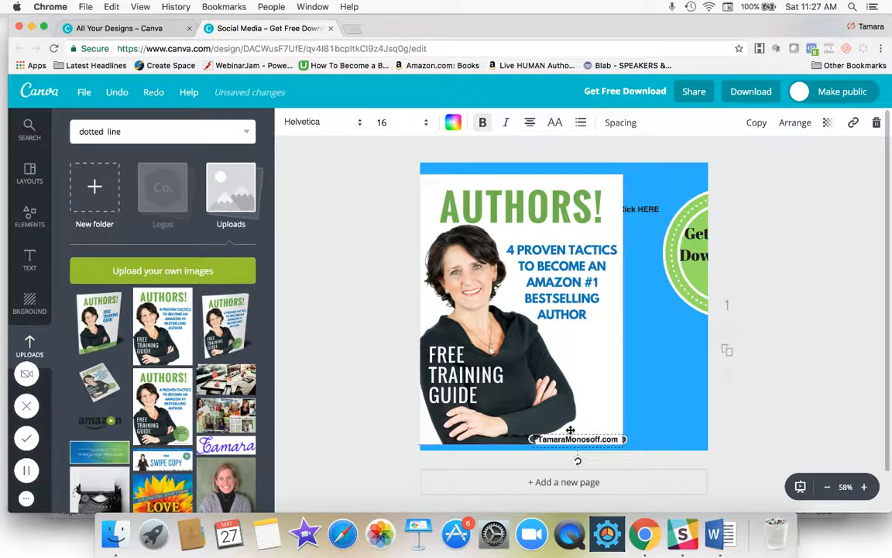
left_click(524, 312)
left_click_drag(524, 312, 529, 319)
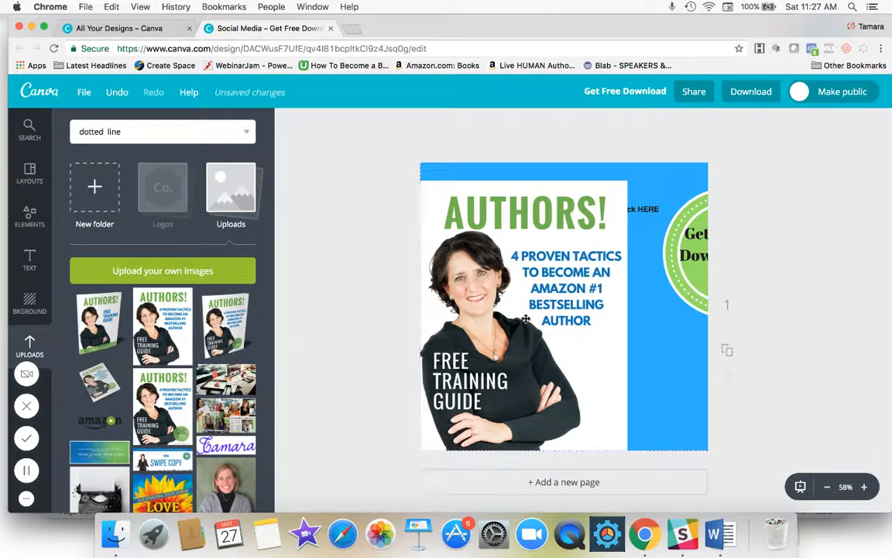
Bring the website address in front of the cover, with the cover in the page's lower left corner and the address at the cover's lower right
left_click(658, 416)
left_click_drag(593, 415, 531, 399)
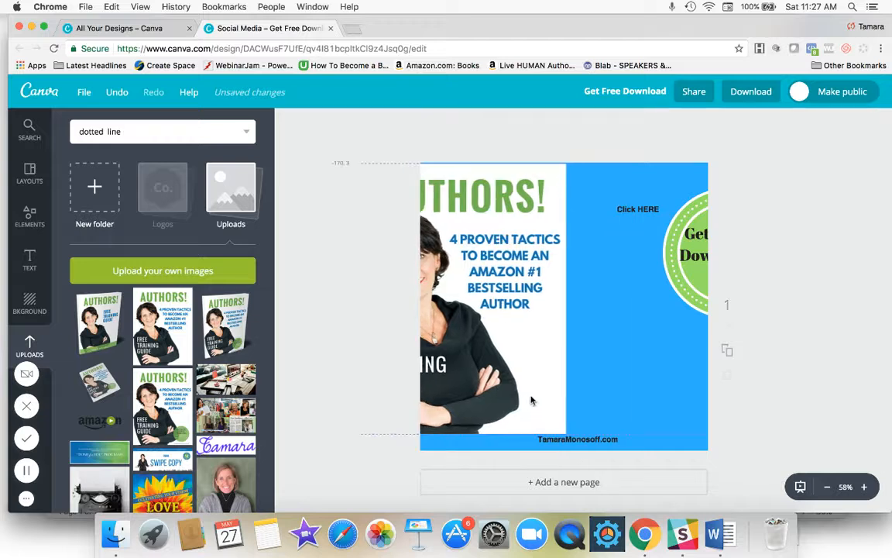
left_click(607, 458)
left_click_drag(595, 439, 564, 399)
left_click(582, 397)
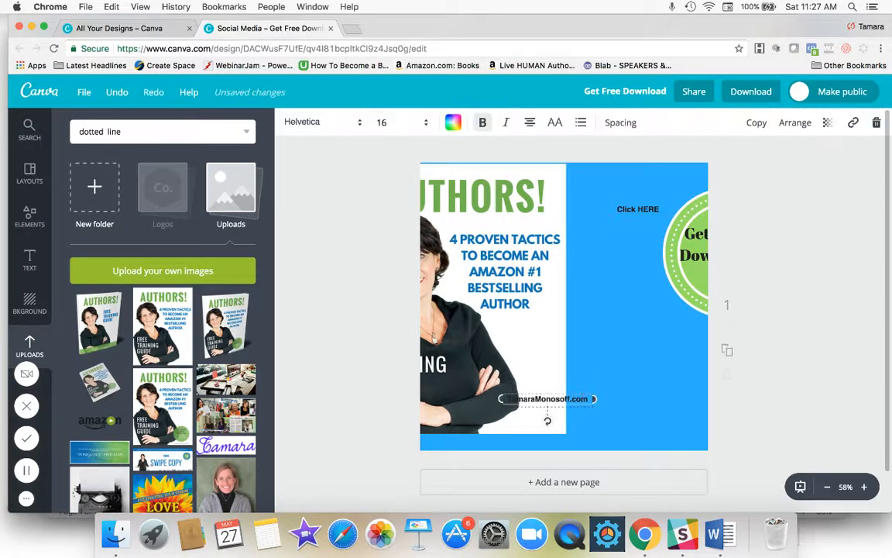
left_click(795, 124)
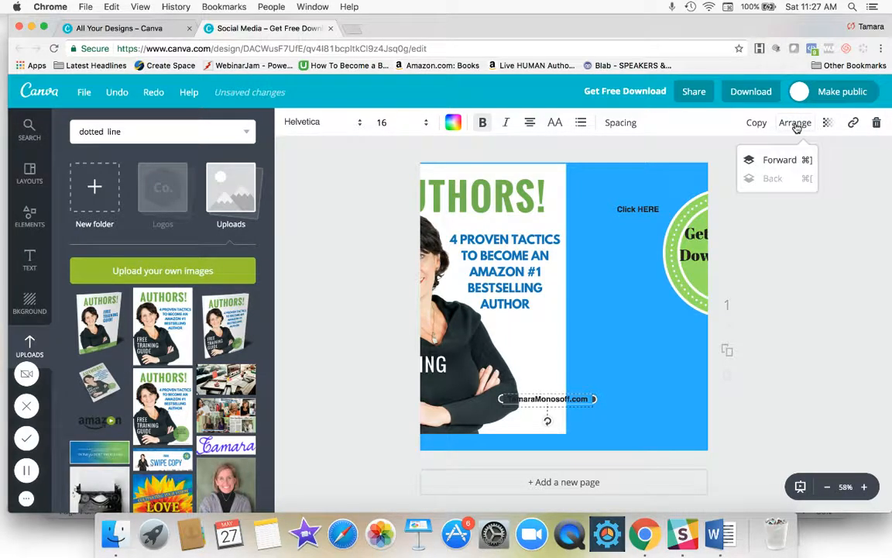
left_click(770, 160)
left_click_drag(534, 329, 587, 346)
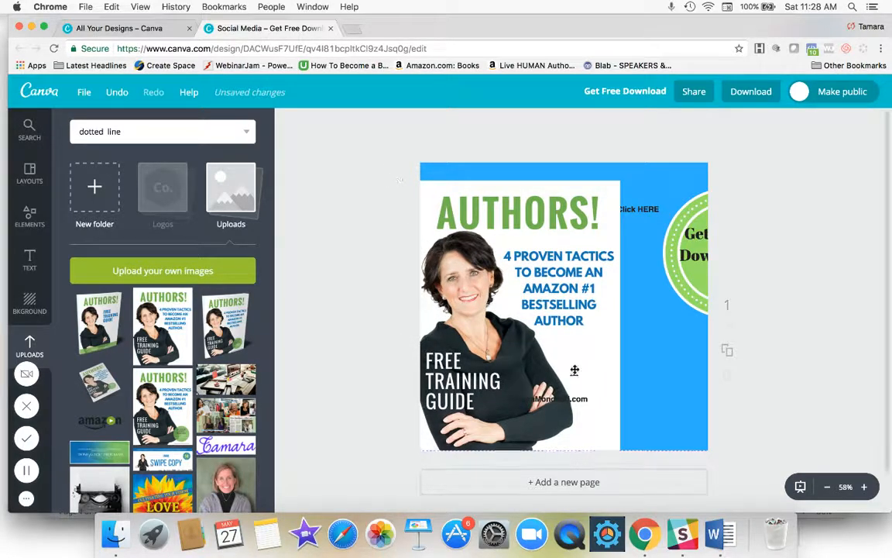
left_click_drag(574, 400, 599, 445)
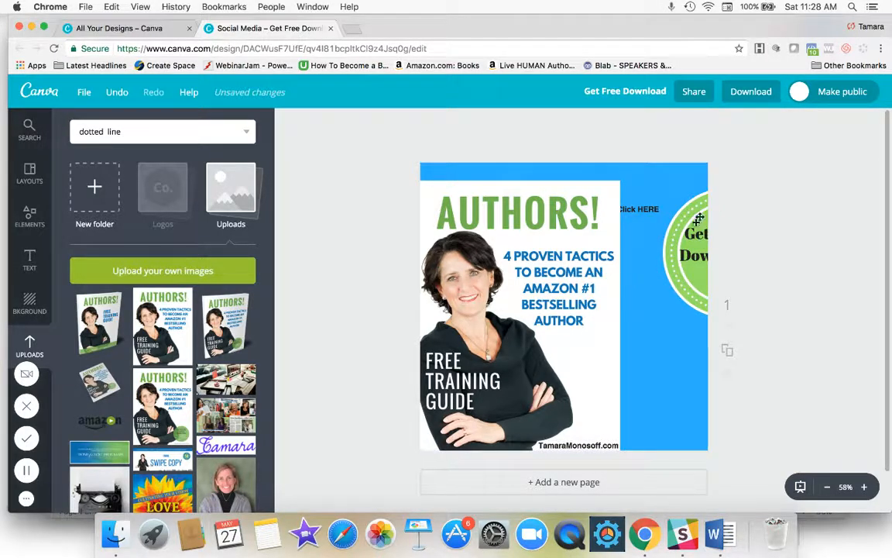
Move "Click HERE" to the page's upper right corner and bring the badge forward over the cover's lower right edge
left_click_drag(644, 211, 680, 174)
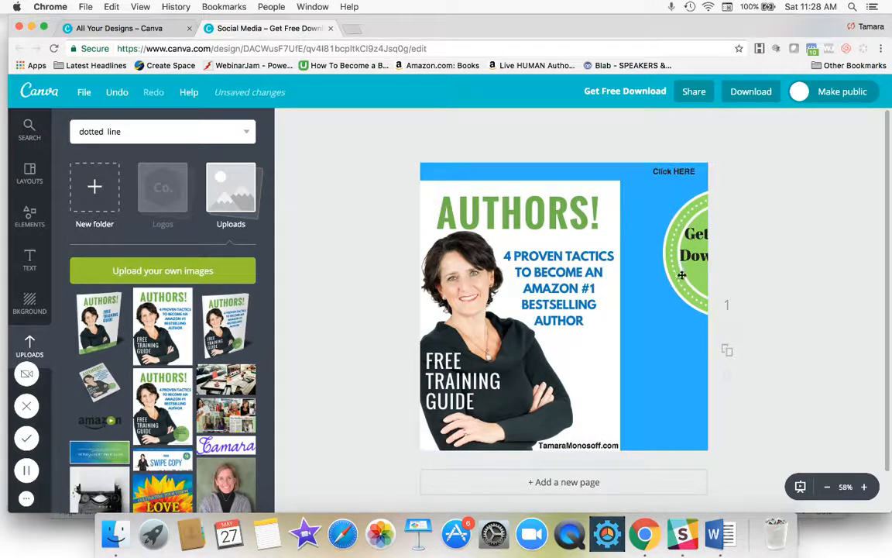
left_click_drag(646, 275, 603, 387)
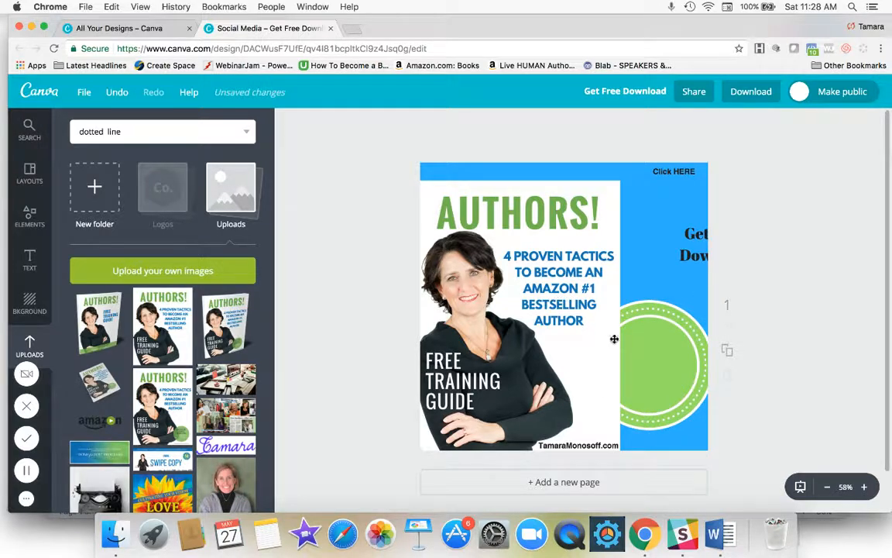
left_click(663, 353)
left_click(788, 124)
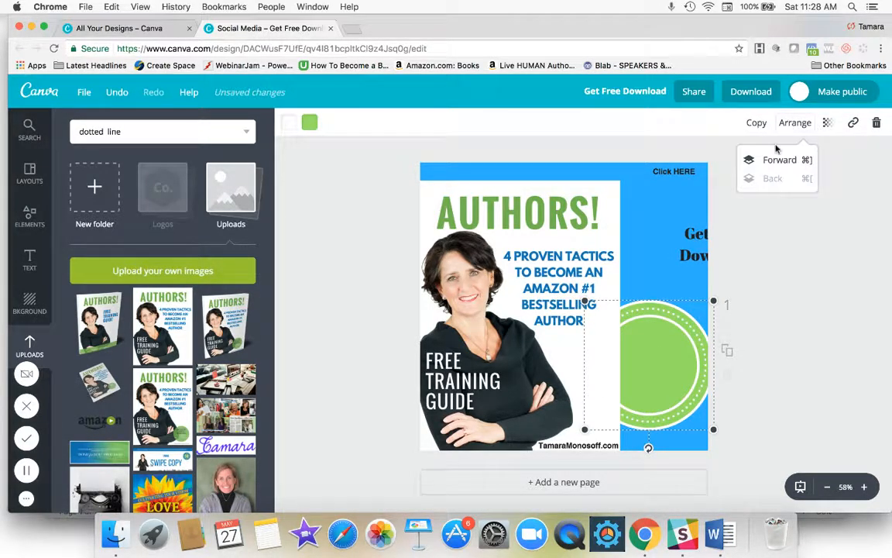
left_click(772, 161)
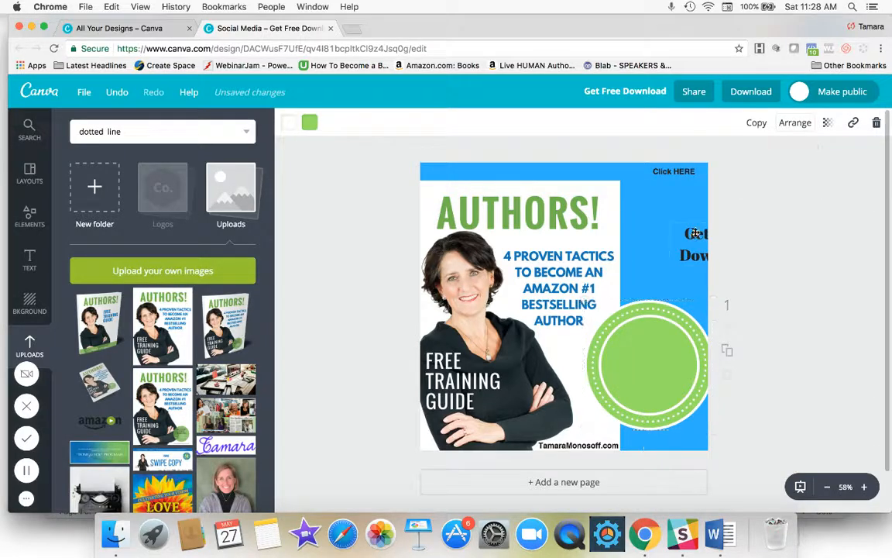
Place "Get Free Download" in the center of the green badge
left_click_drag(670, 236, 648, 296)
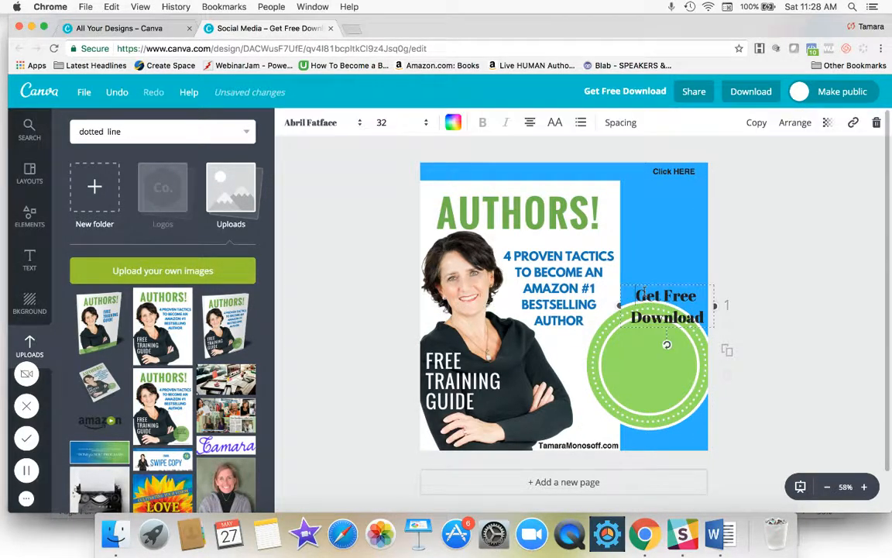
left_click(797, 122)
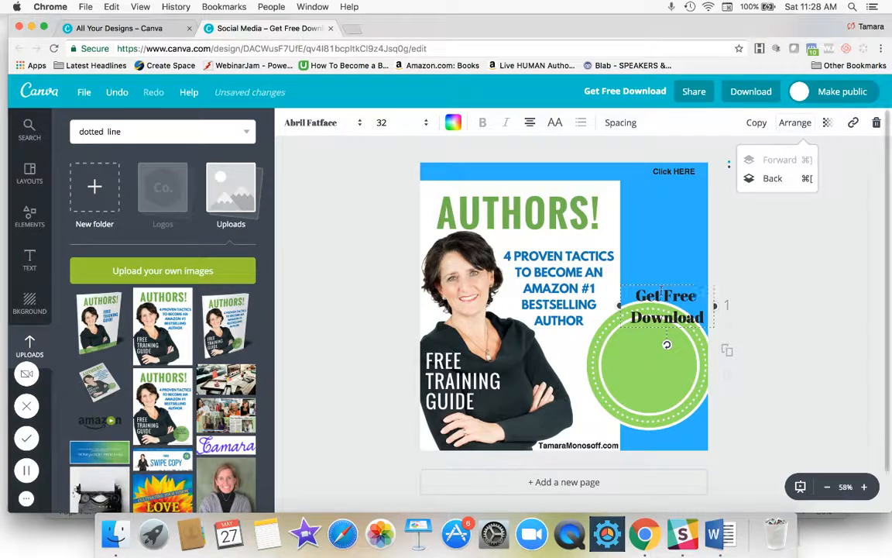
left_click_drag(662, 292, 650, 356)
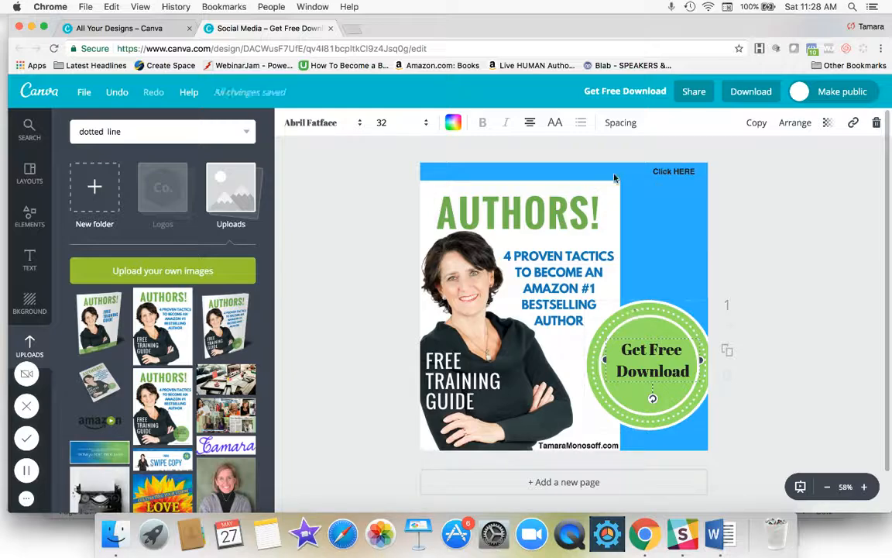
Enlarge the cover to the full page height and shift the badge with its text slightly down and left
left_click(616, 185)
left_click_drag(619, 182, 634, 161)
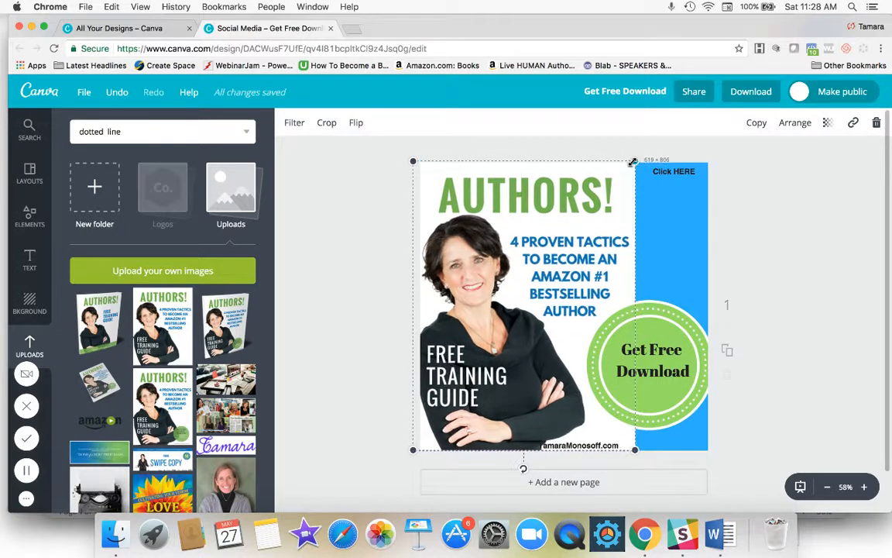
left_click_drag(642, 316, 632, 367)
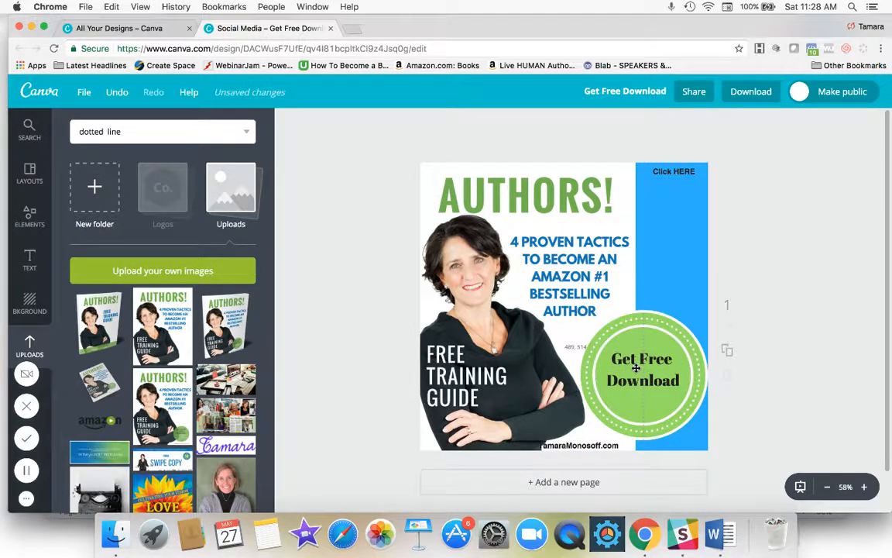
Place "Click HERE" above a slightly lowered "Get Free Download" inside the badge, and nudge the website address right, clear of the dark sweater
left_click(682, 172)
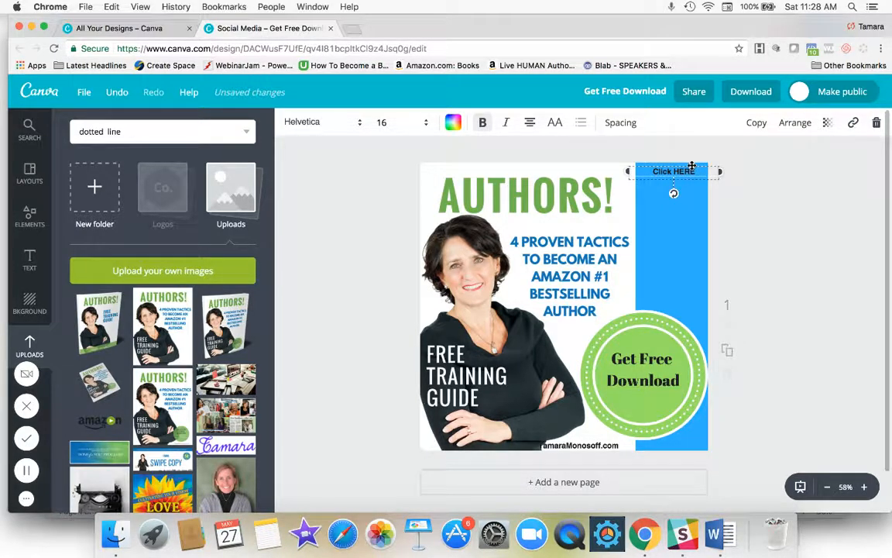
left_click_drag(691, 166, 672, 292)
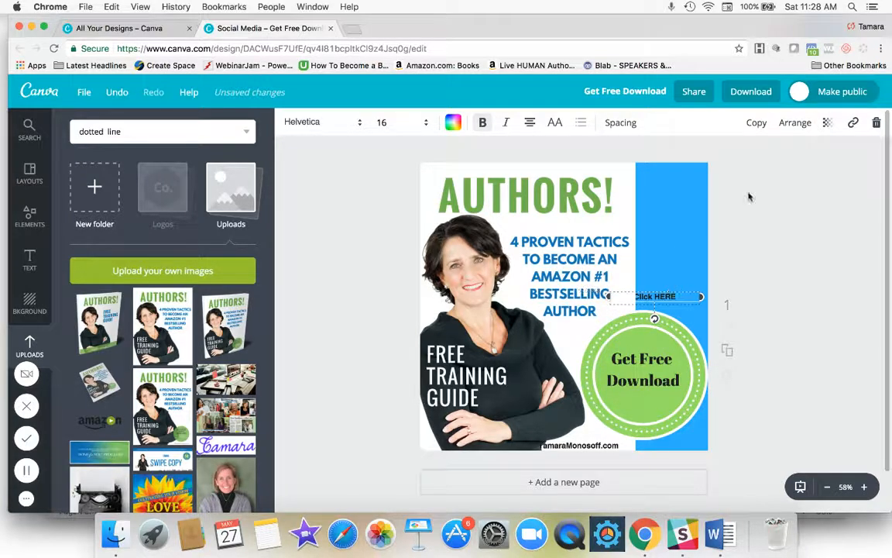
left_click(795, 122)
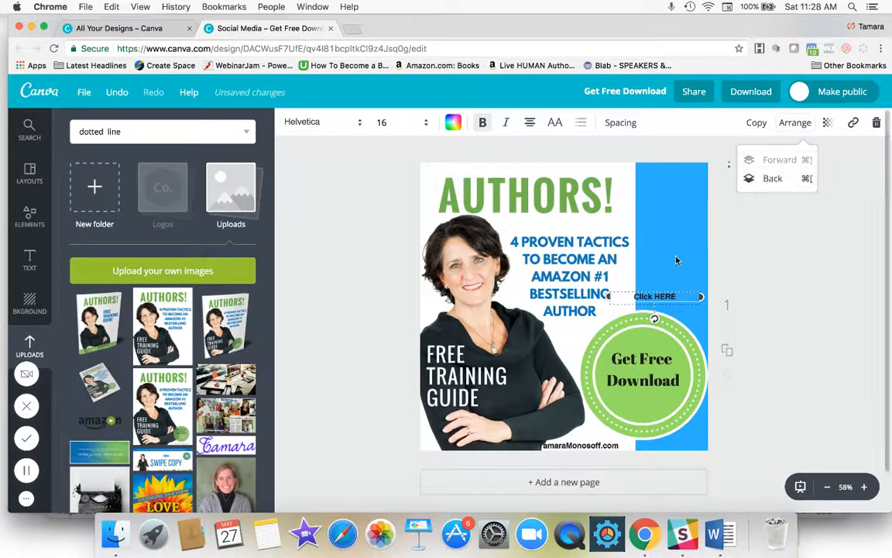
left_click_drag(647, 295, 639, 328)
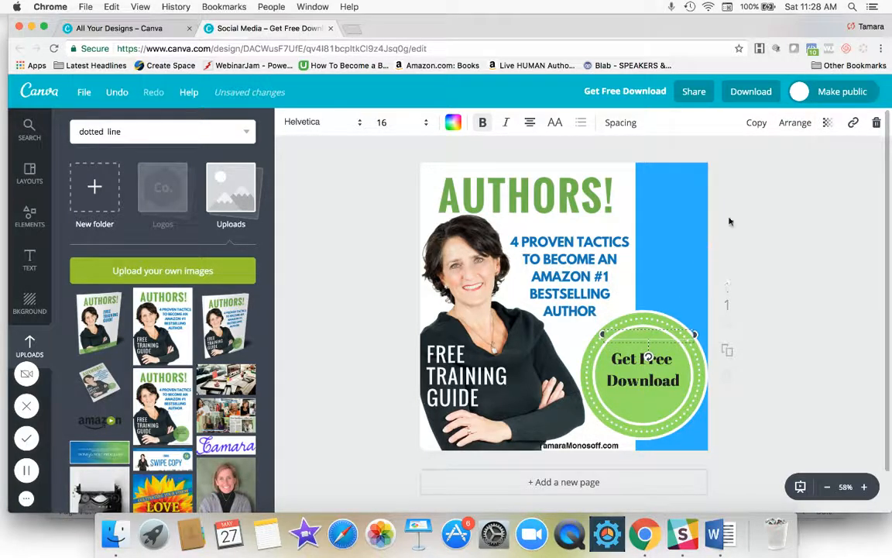
left_click(789, 122)
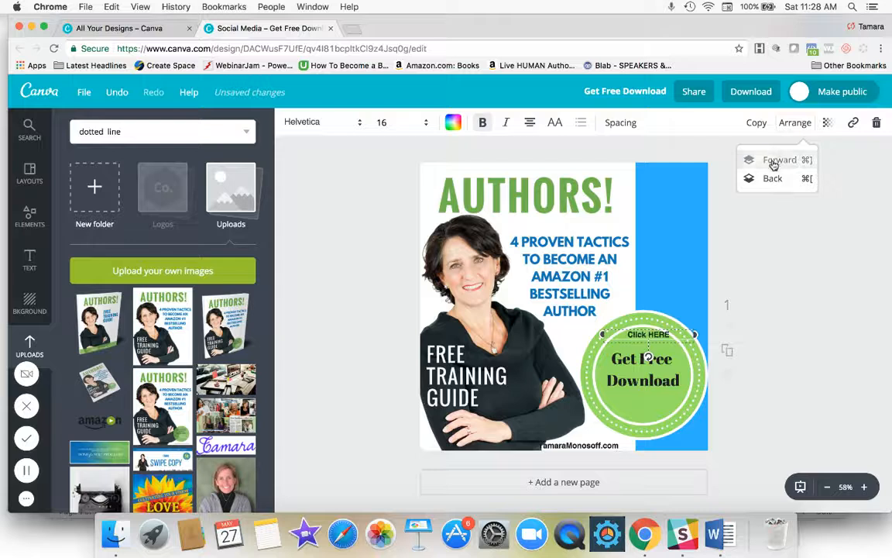
mouse_move(639, 329)
left_mouse_down()
mouse_move(633, 370)
mouse_move(633, 344)
left_mouse_up()
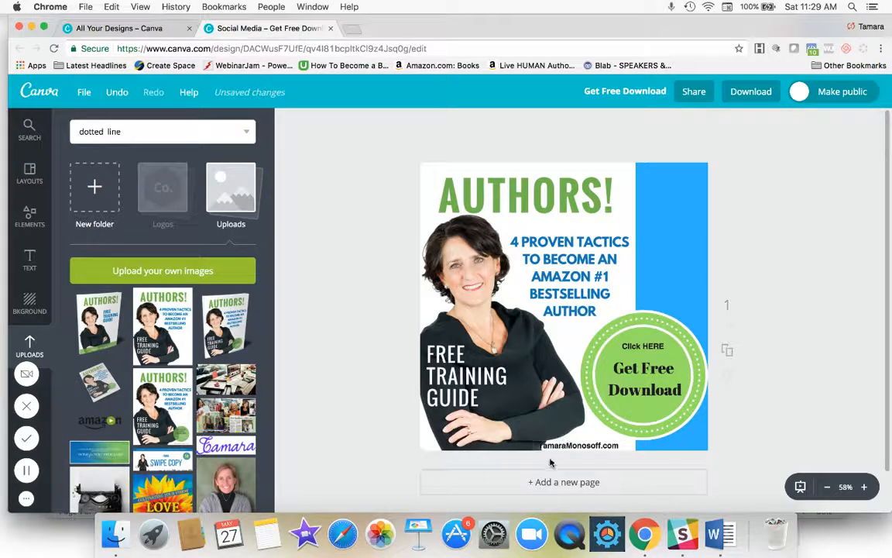
left_click_drag(558, 444, 562, 444)
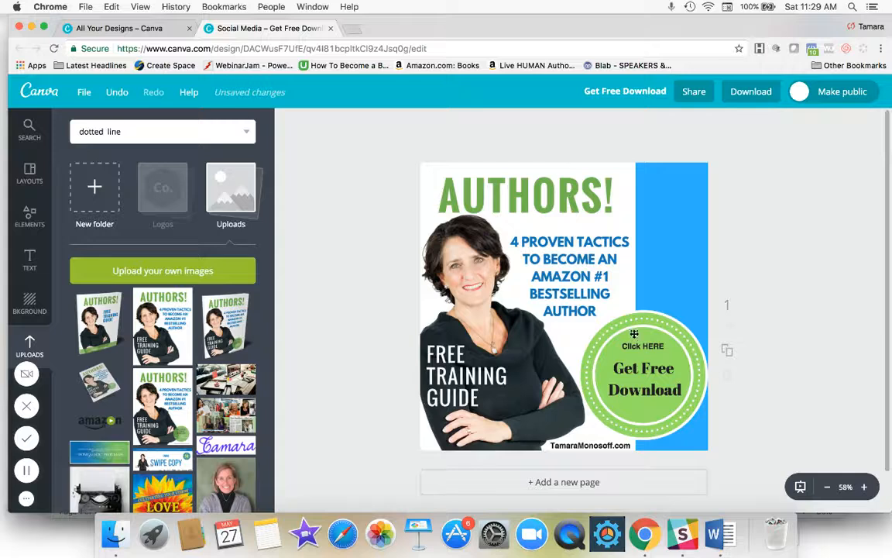
Change the badge's green color to yellow
left_click(603, 366)
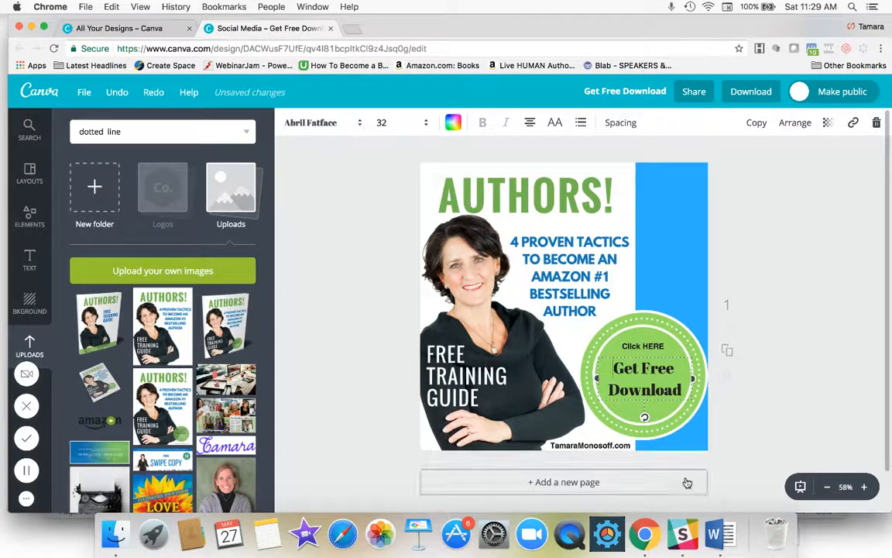
left_click(664, 410)
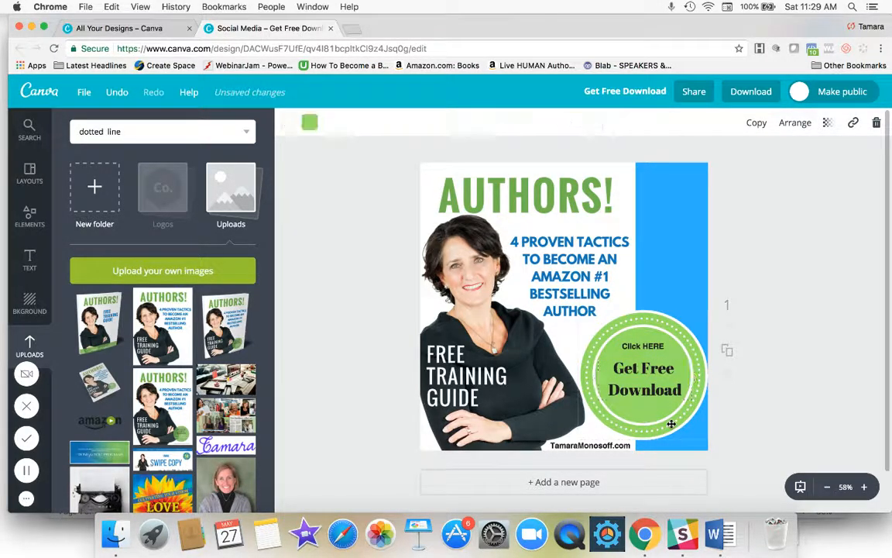
left_click(311, 123)
left_click(370, 256)
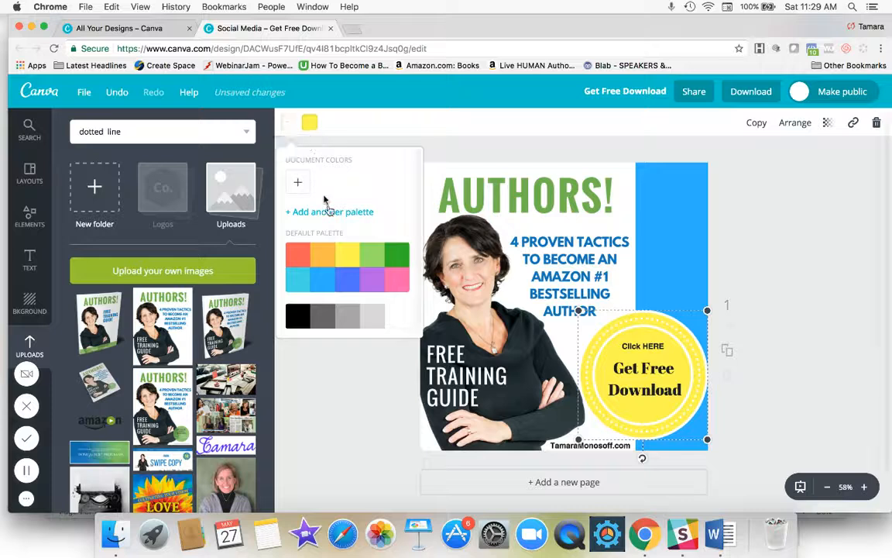
Recolor the white rings and dots of the yellow badge to the palette's medium blue and deselect the badge
left_click(326, 280)
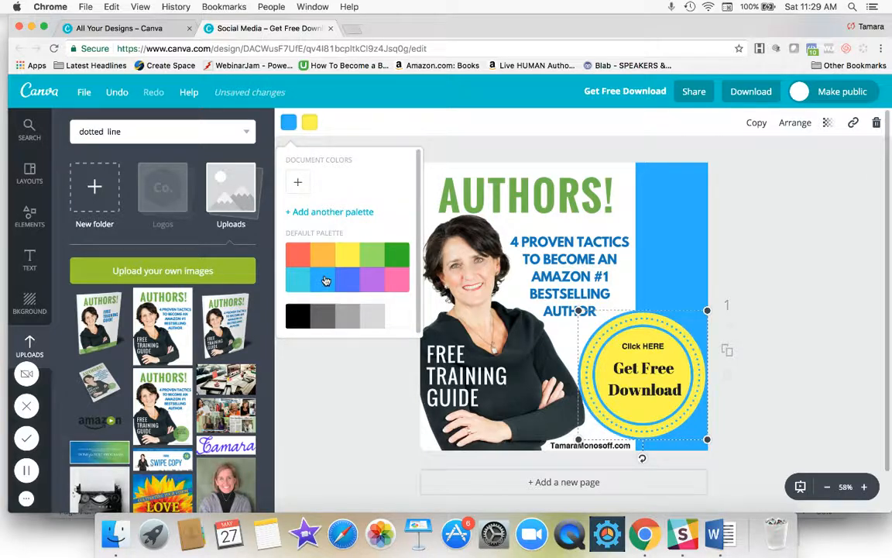
left_click(834, 300)
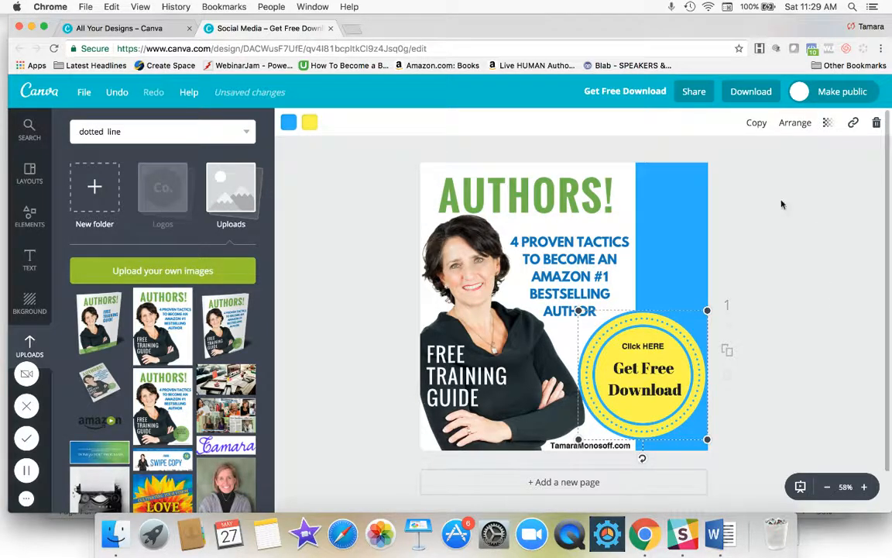
left_click(816, 219)
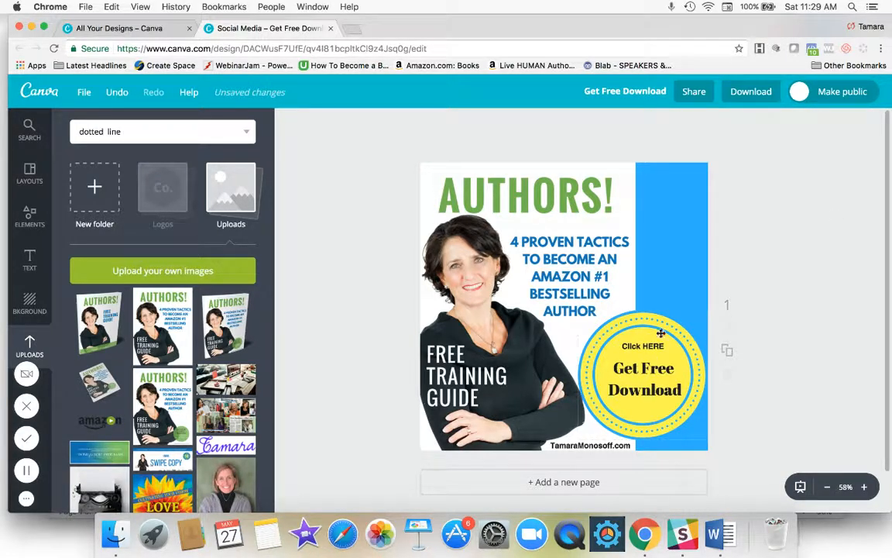
Move the badge slightly up, and nudge "Click HERE" and "Get Free Download" up so both texts stay centered inside it
mouse_move(659, 331)
left_mouse_down()
mouse_move(667, 322)
mouse_move(646, 321)
left_mouse_up()
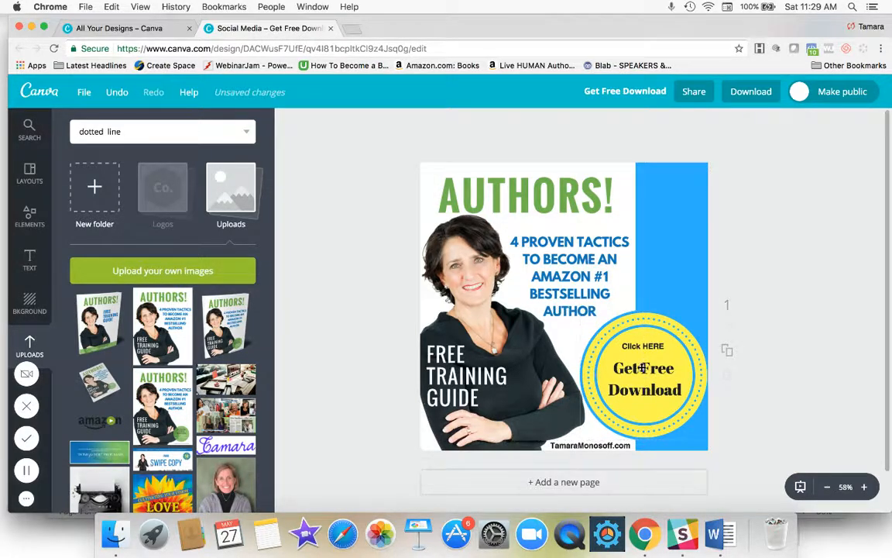
left_click(556, 256)
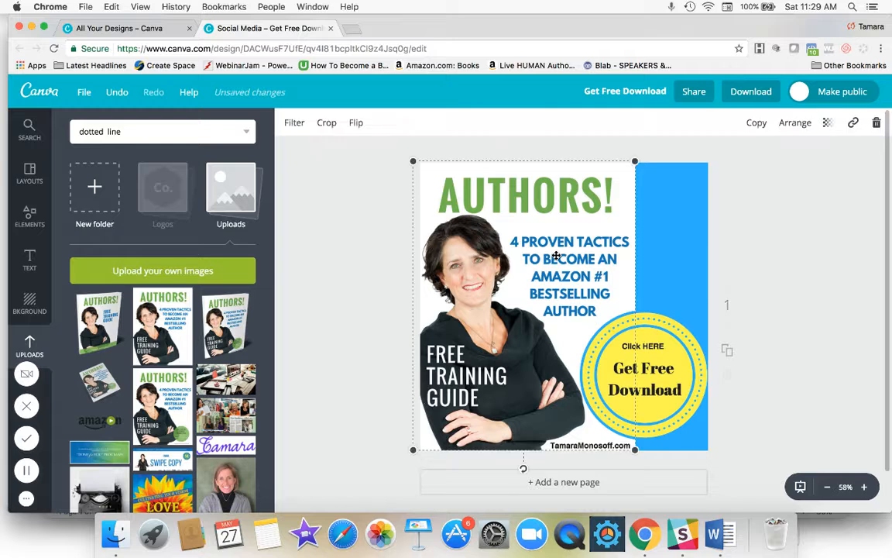
left_click(661, 232)
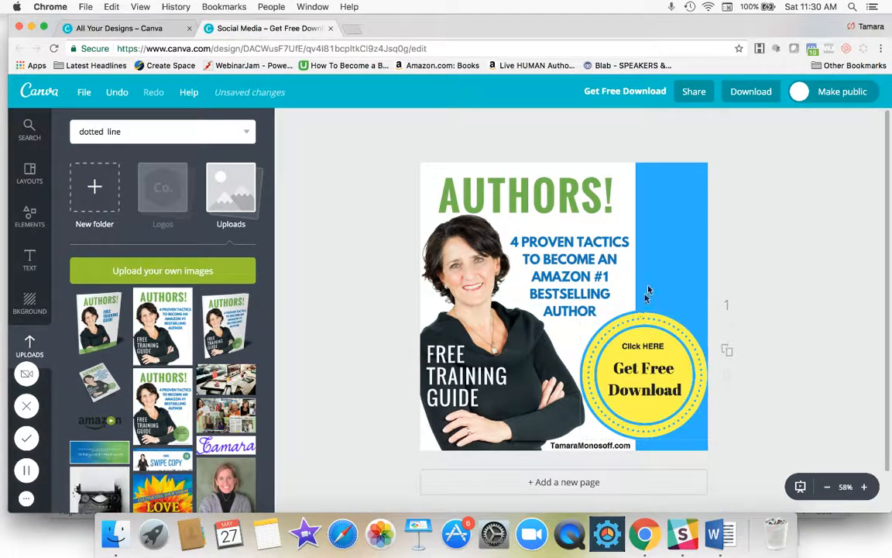
left_click_drag(643, 318, 641, 309)
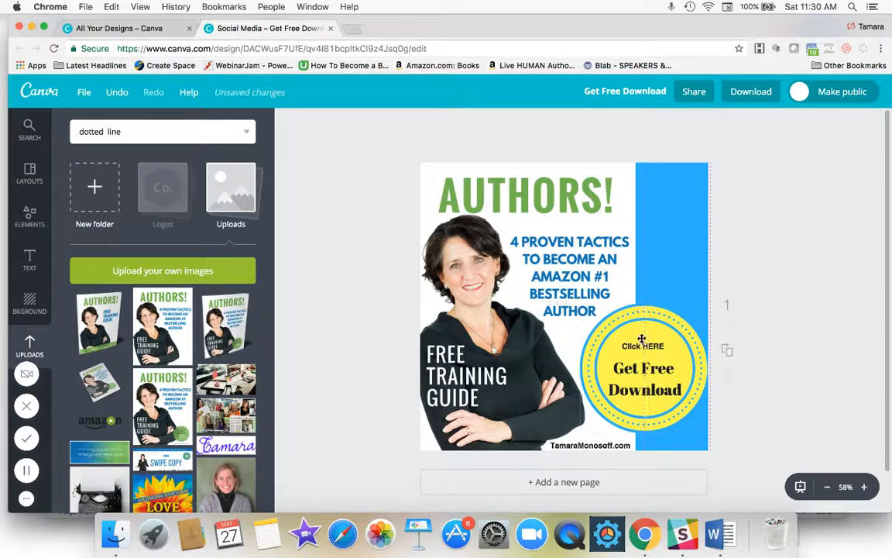
left_click_drag(645, 368, 644, 362)
left_click_drag(643, 346, 642, 341)
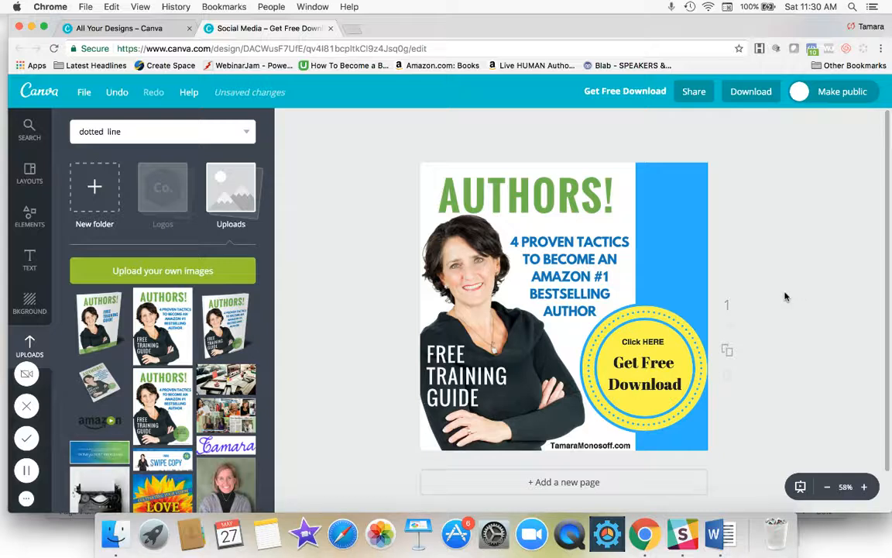
left_click_drag(619, 328, 616, 328)
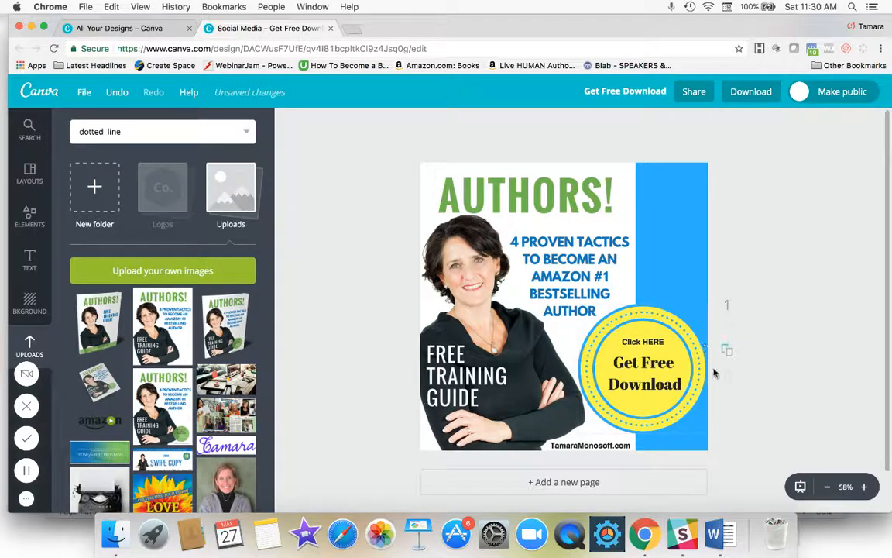
left_click_drag(656, 363, 656, 362)
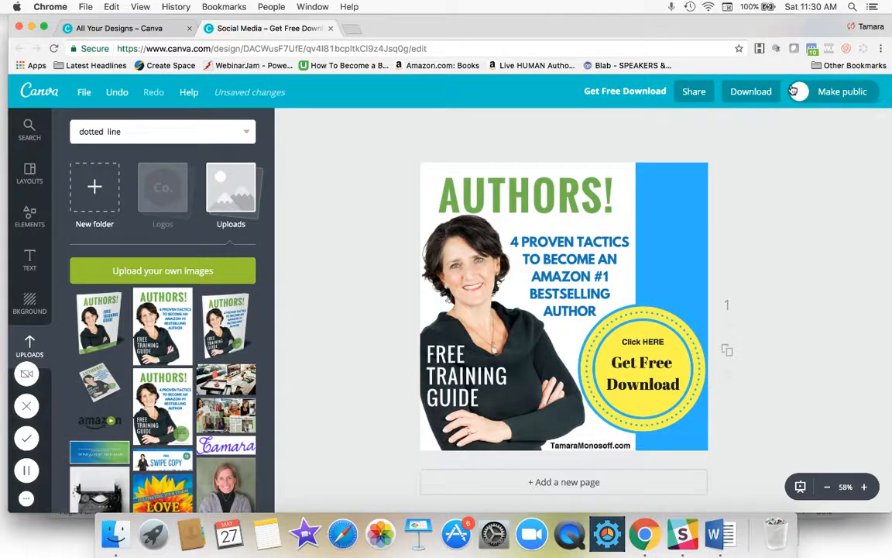
Download the blue-background design as a JPG
left_click(749, 92)
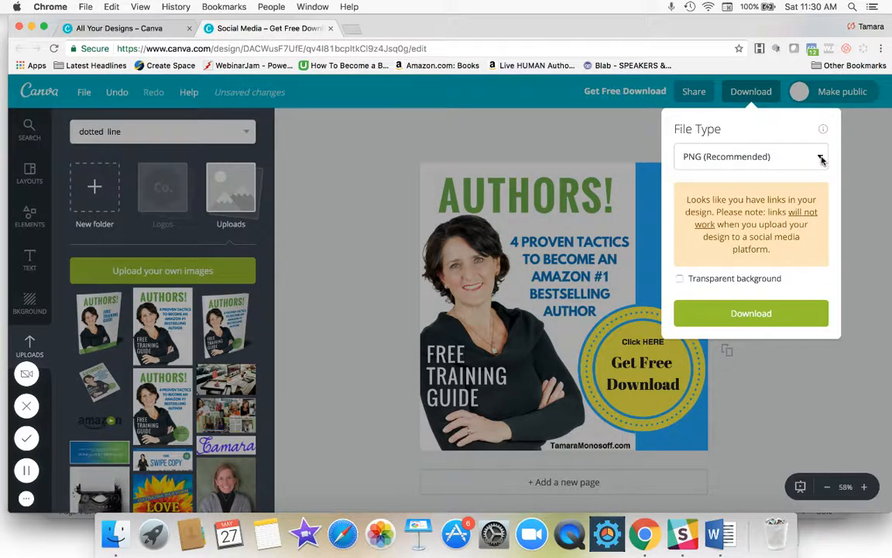
left_click(689, 147)
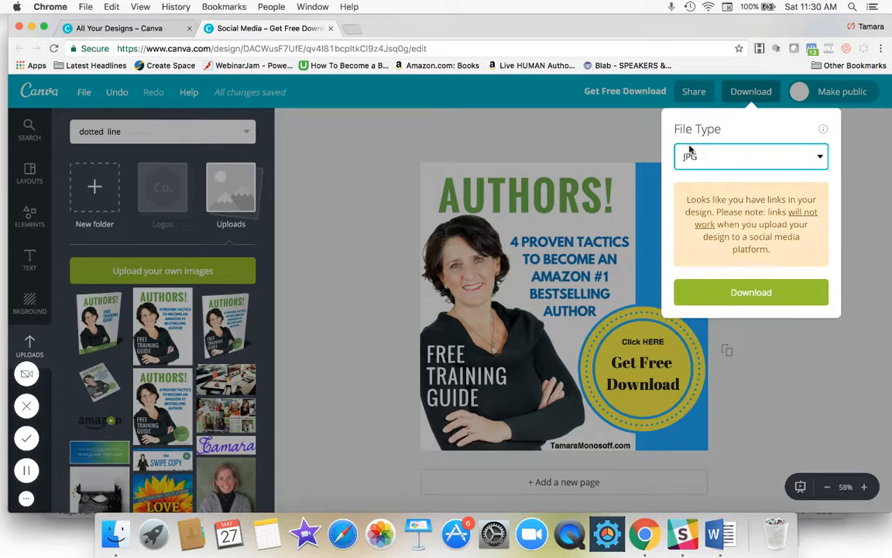
left_click(746, 297)
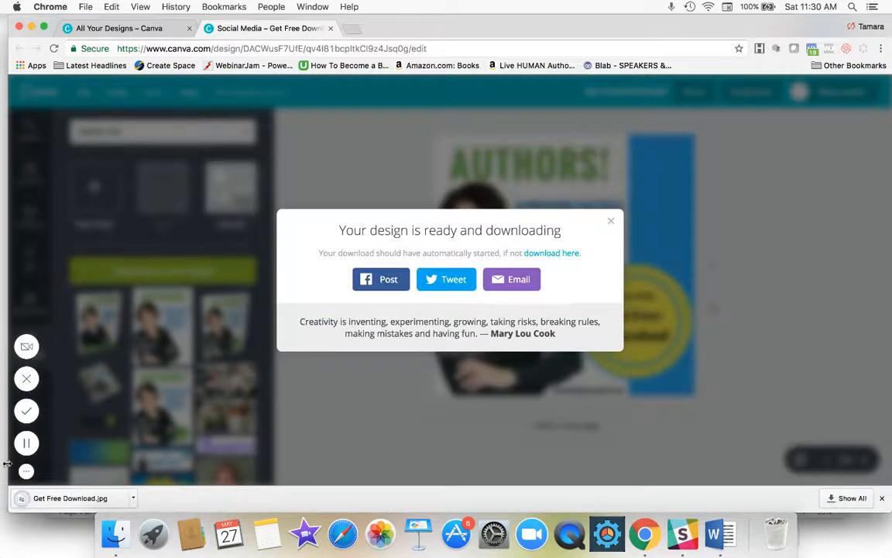
Open the downloaded Get Free Download.jpg, close the other previewed images, check the graphic, and return to the Canva design
left_click(62, 498)
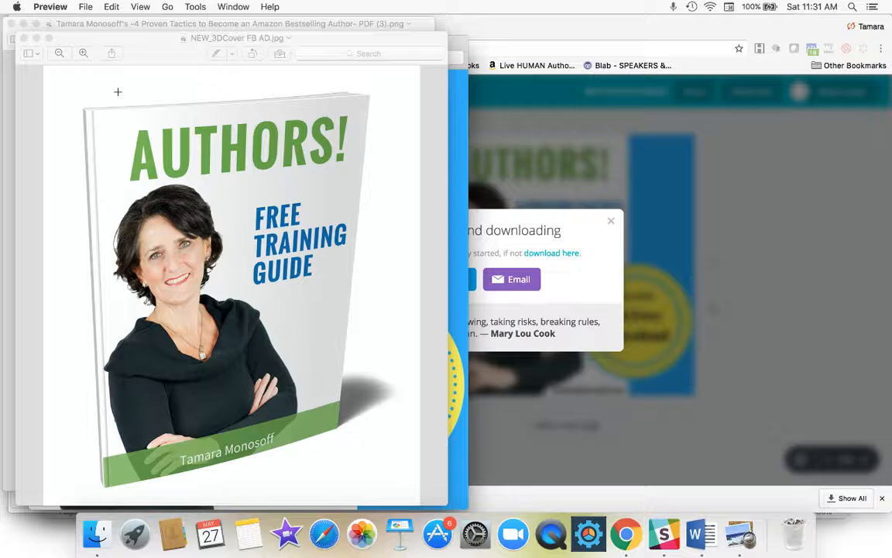
left_click(23, 38)
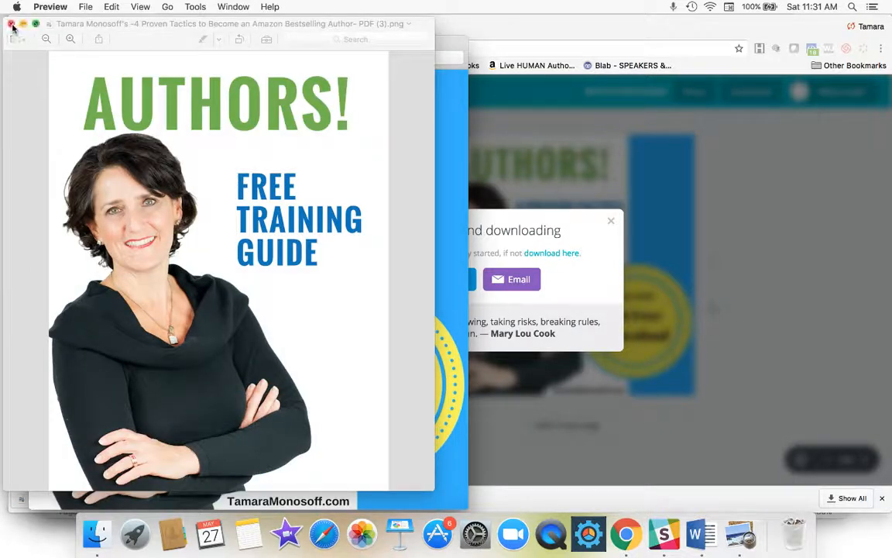
left_click(11, 25)
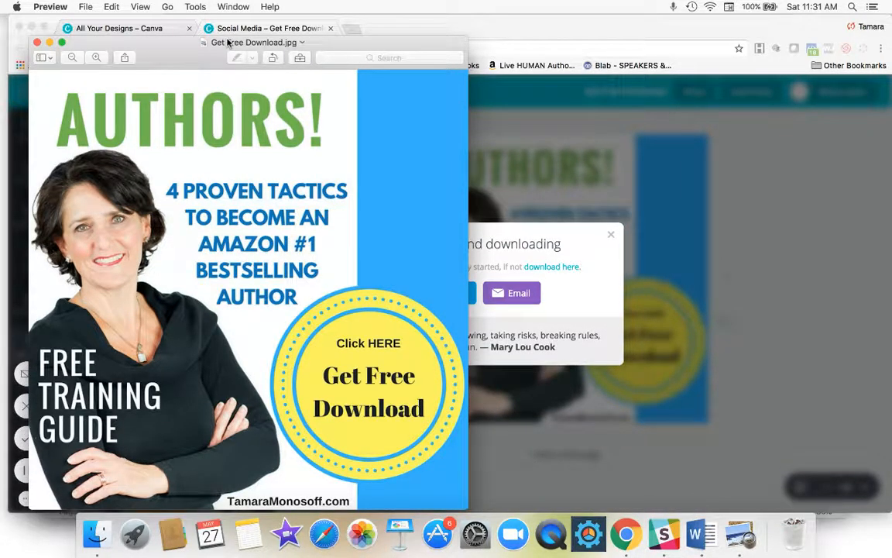
left_click_drag(225, 44, 438, 26)
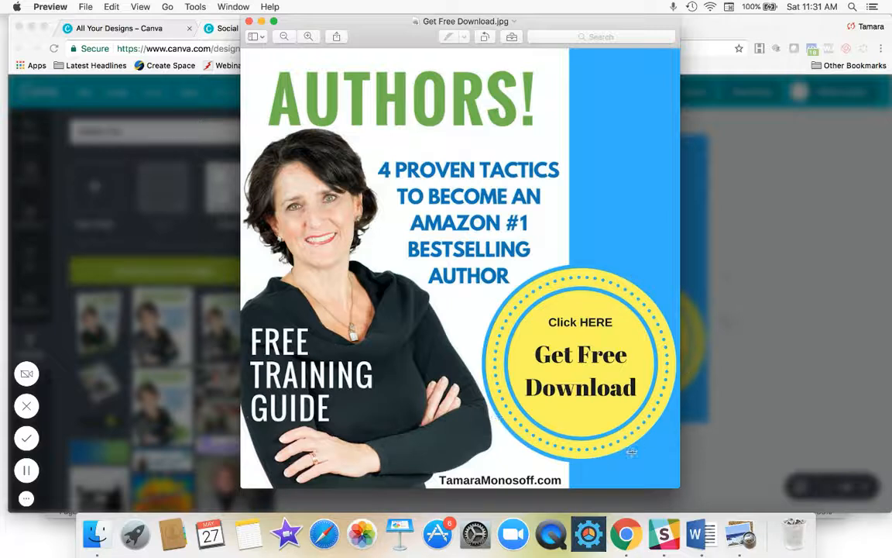
left_click(249, 21)
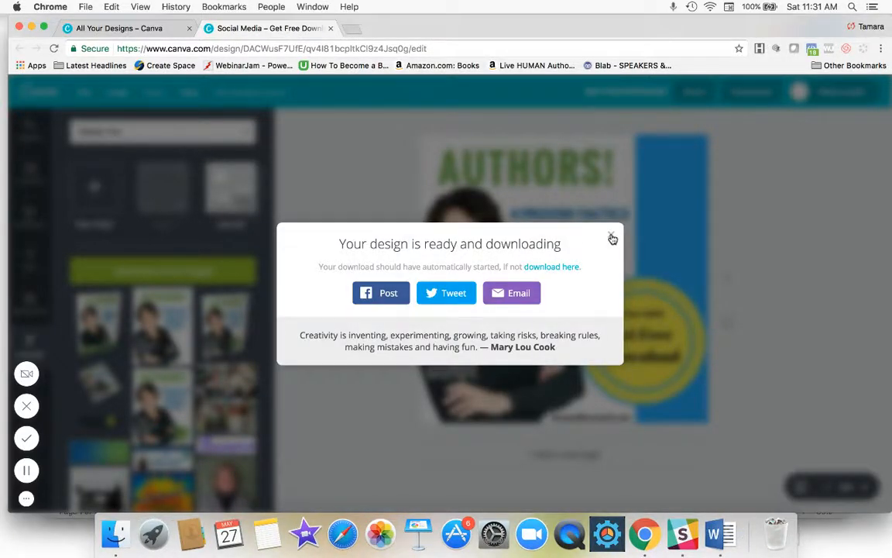
left_click(611, 235)
Try light green and violet-blue as the page background, and settle on the default palette's dark green
left_click(684, 245)
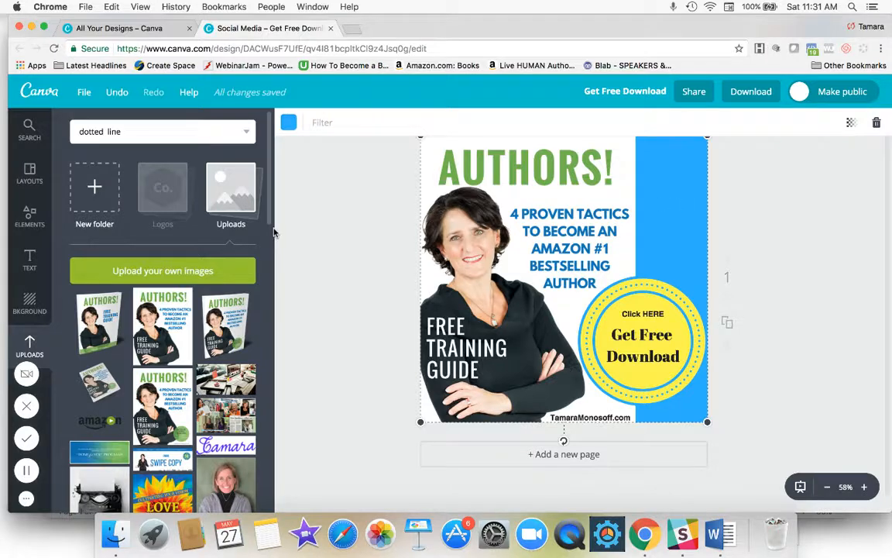
left_click(28, 302)
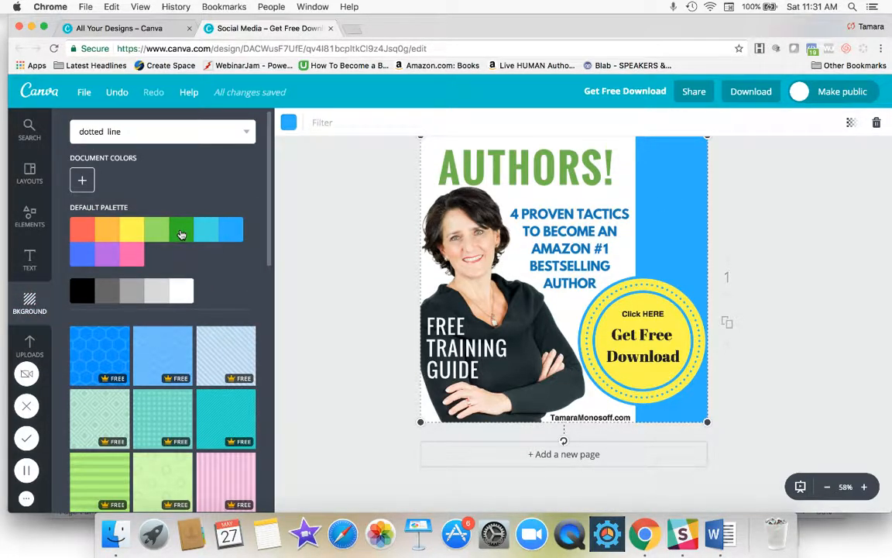
left_click(178, 231)
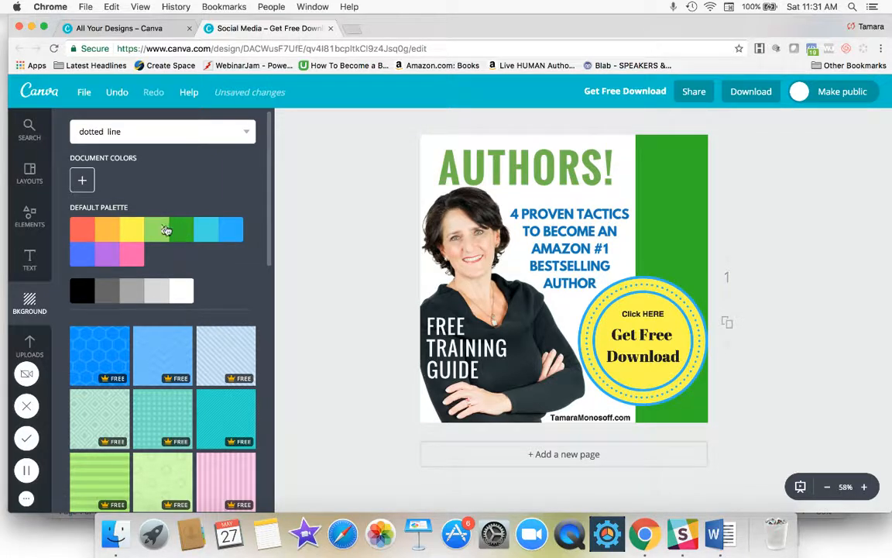
left_click(153, 229)
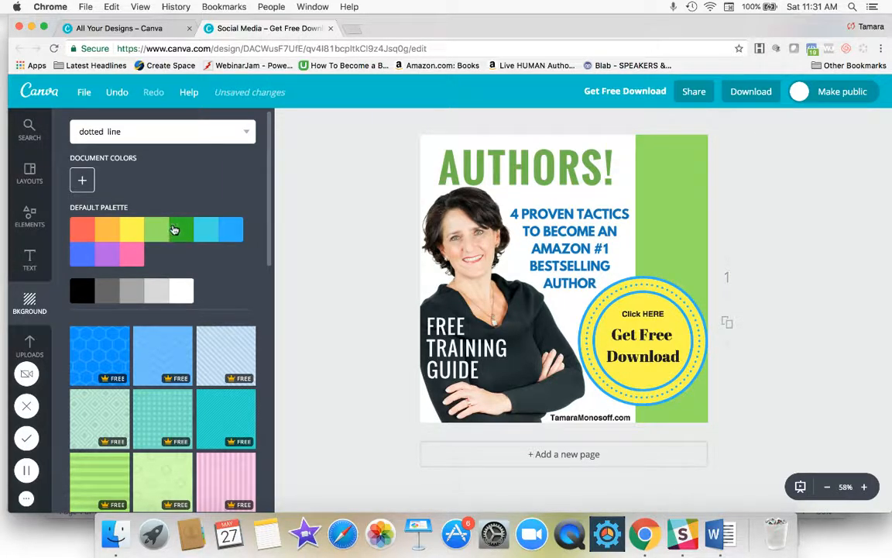
left_click(178, 230)
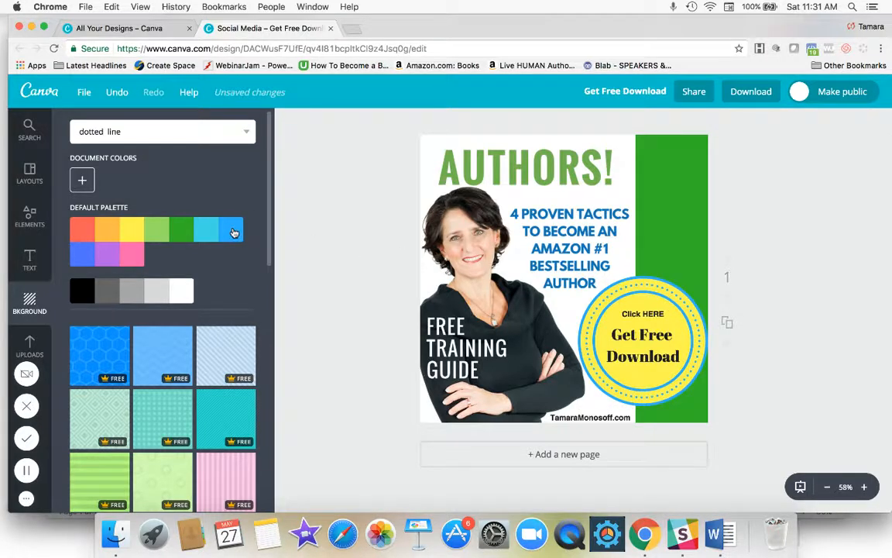
left_click(83, 255)
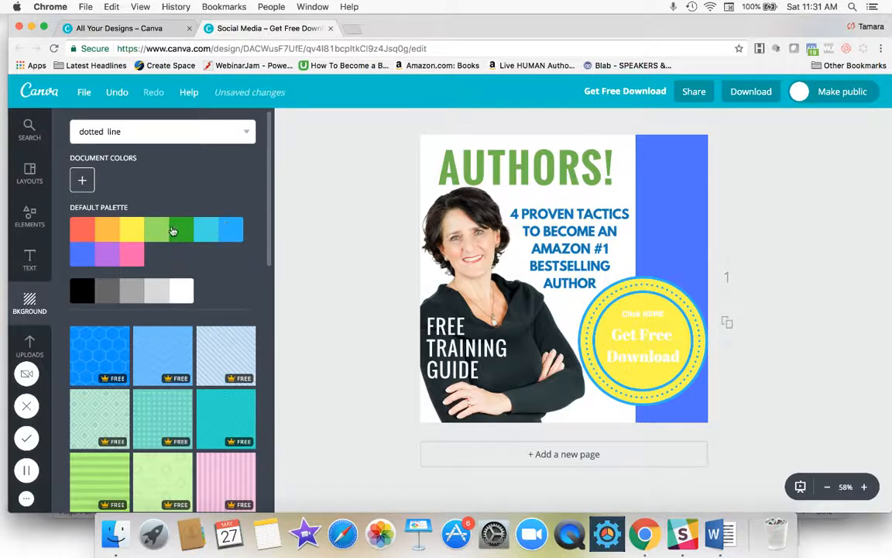
left_click(173, 231)
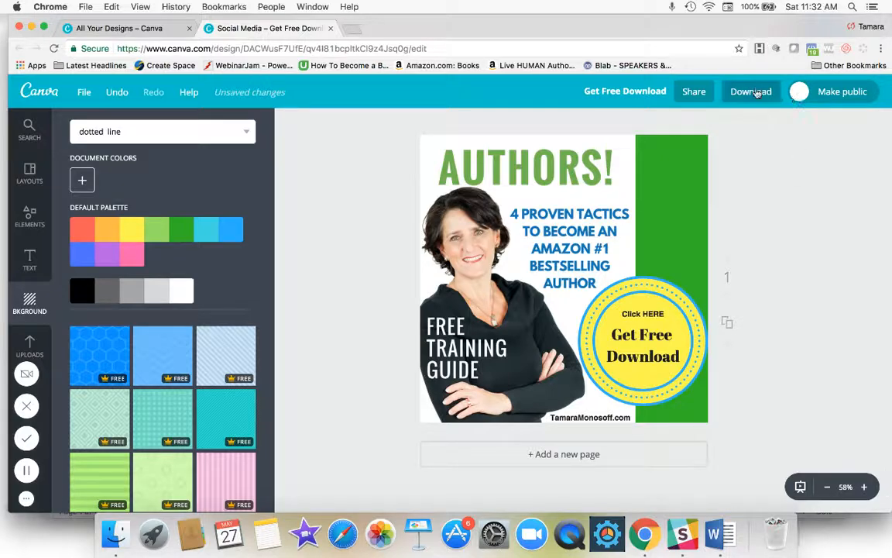
Download the green-background version of the design as a JPG
left_click(750, 92)
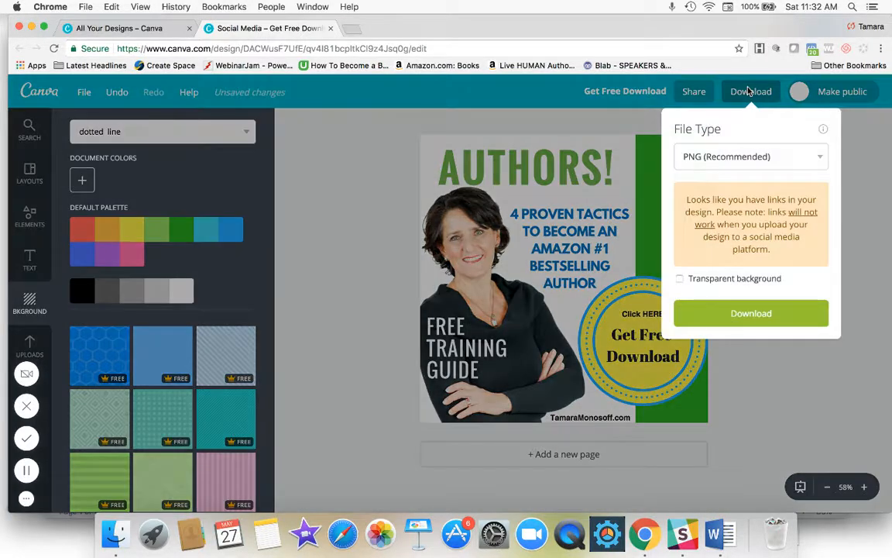
left_click(824, 158)
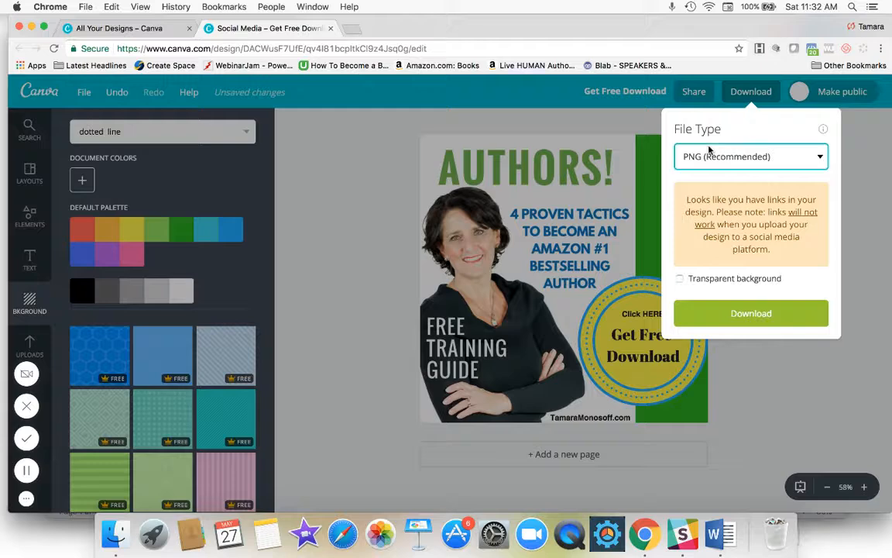
left_click(743, 175)
left_click(701, 313)
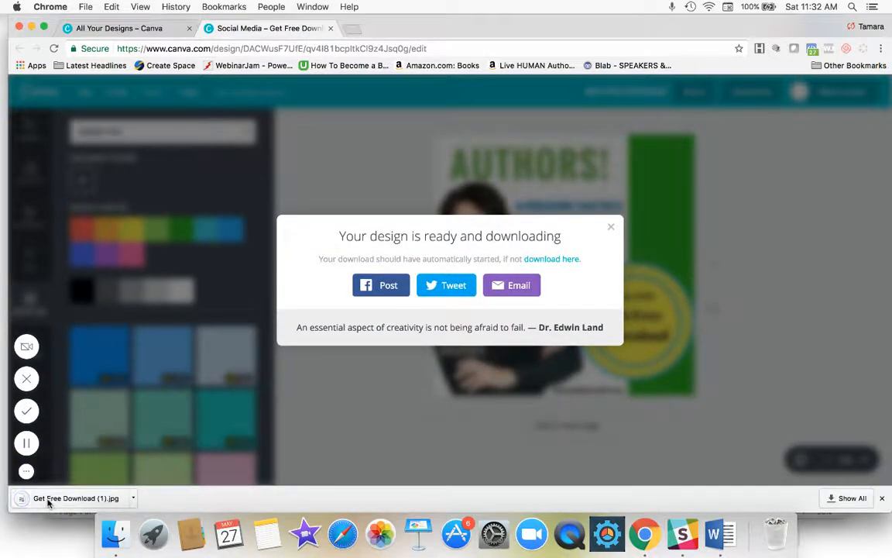
Open the downloaded Get Free Download (1).jpg to check it, close it, and dismiss the download message
left_click(48, 500)
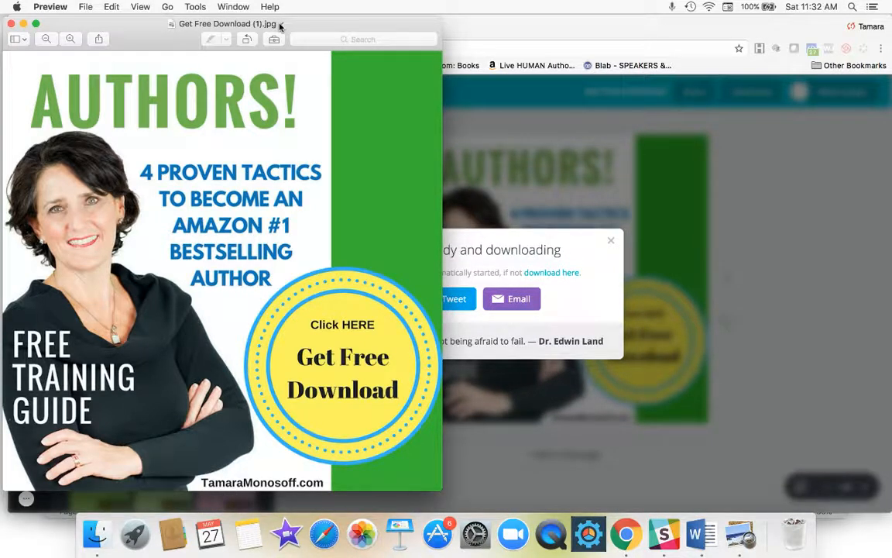
left_click(10, 24)
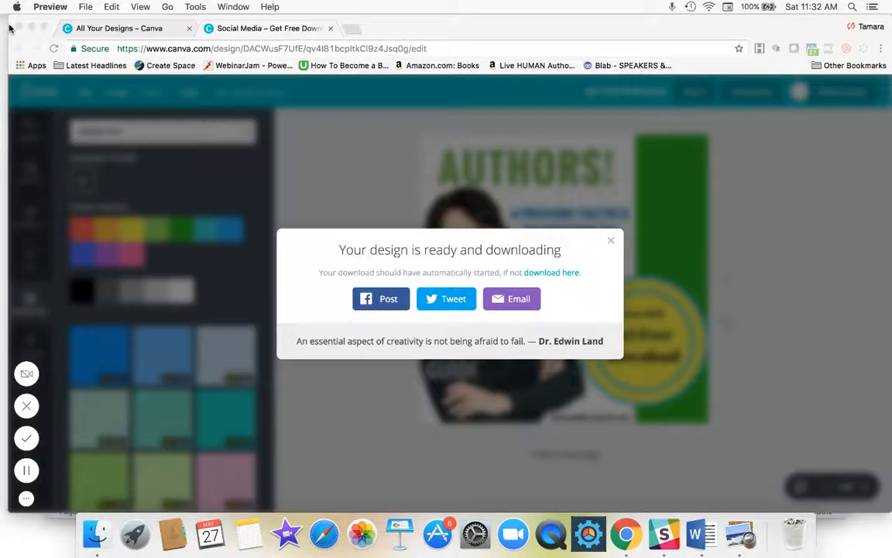
left_click(610, 242)
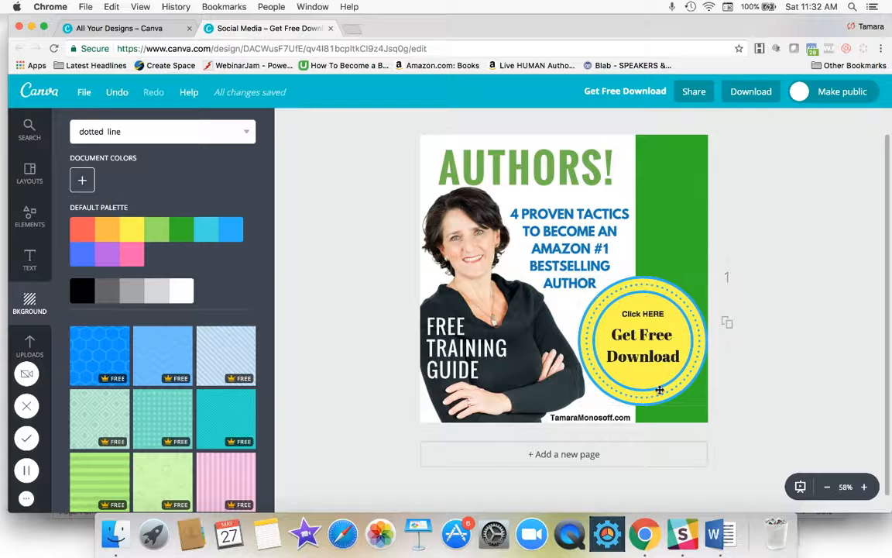
Close the finished design and look through the design types offered for creating a new design
left_click(331, 29)
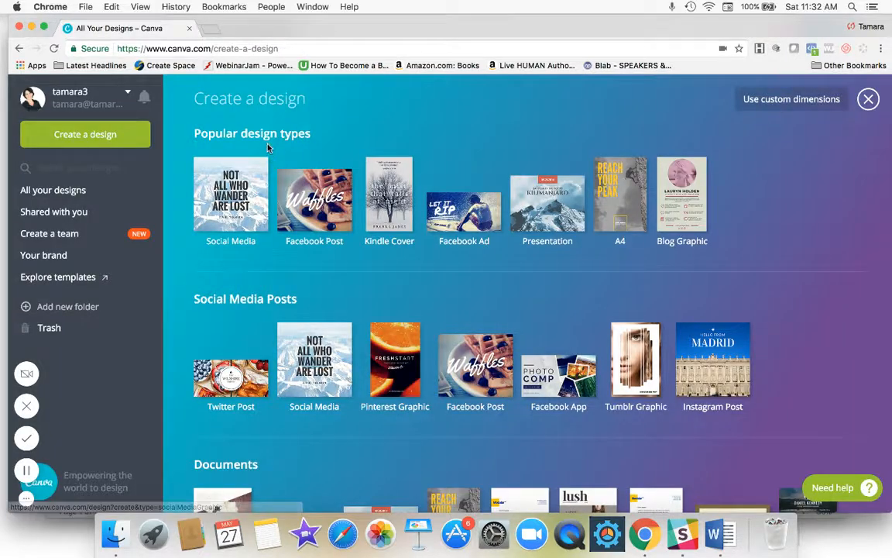
scroll(274, 230, "down", 2)
scroll(273, 231, "down", 3)
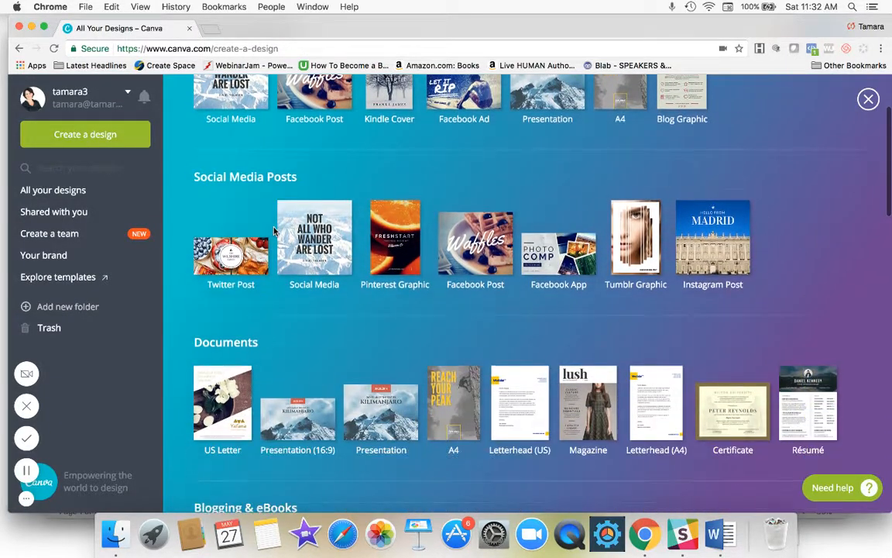
scroll(273, 231, "up", 4)
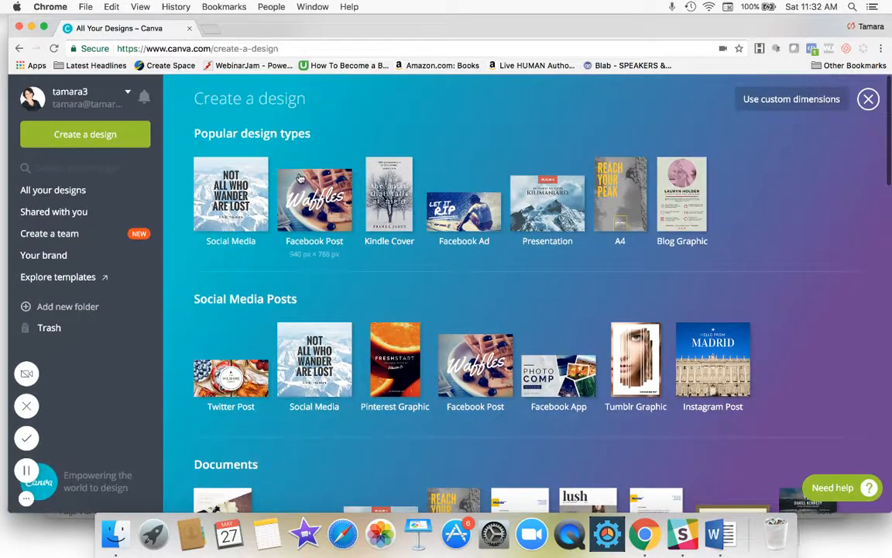
scroll(341, 270, "down", 5)
scroll(342, 269, "up", 5)
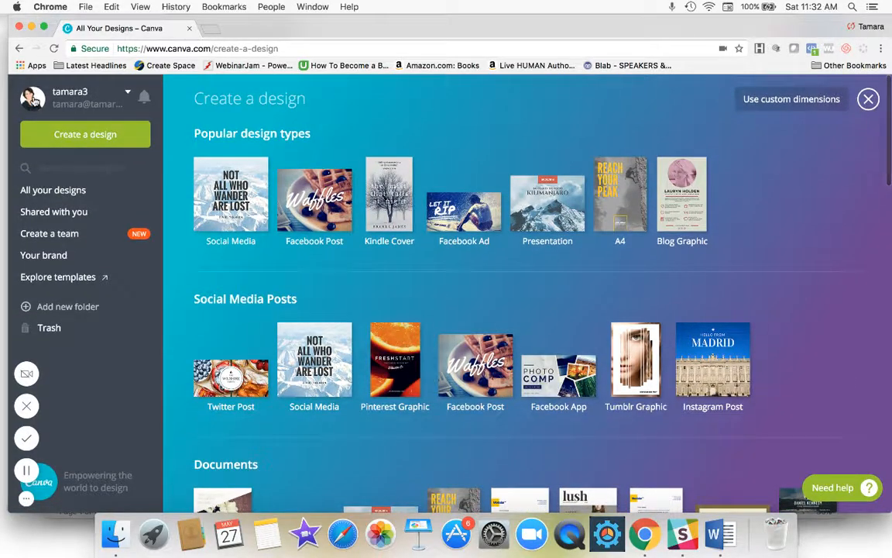
left_click(34, 101)
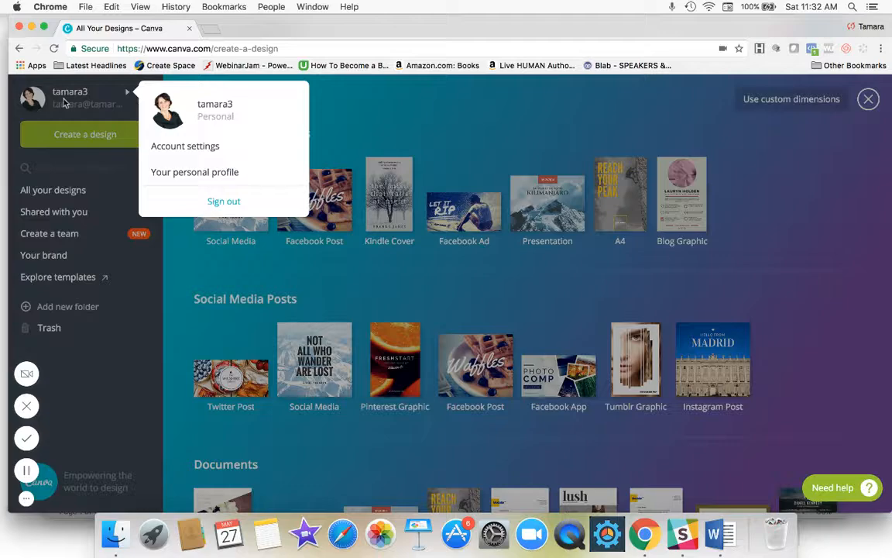
left_click(67, 97)
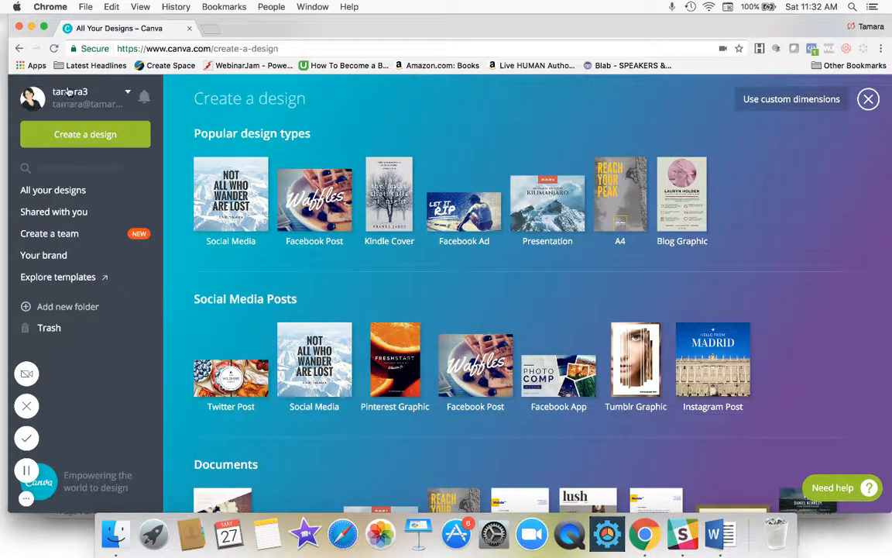
left_click(60, 87)
left_click(65, 104)
left_click(61, 90)
left_click(79, 120)
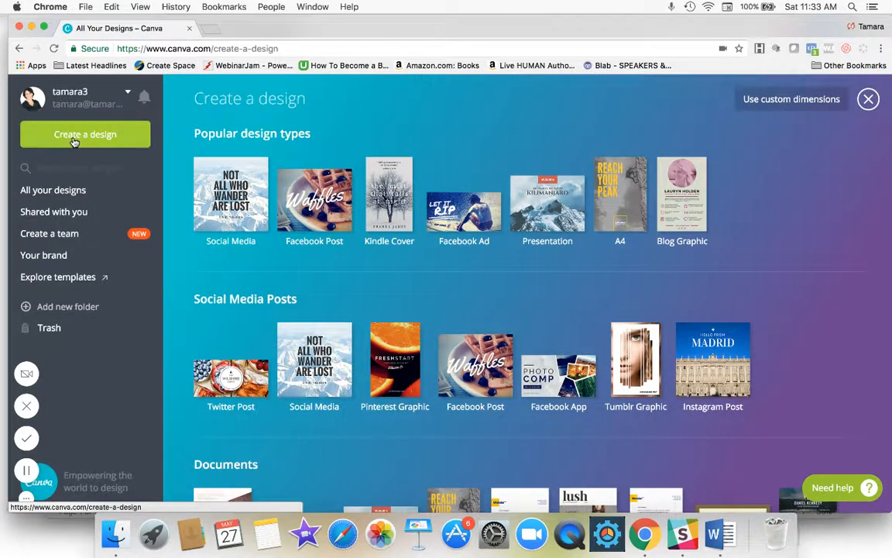
Go back to the list of all designs and look through the saved designs, including the finished Get Free Download graphic
left_click(54, 193)
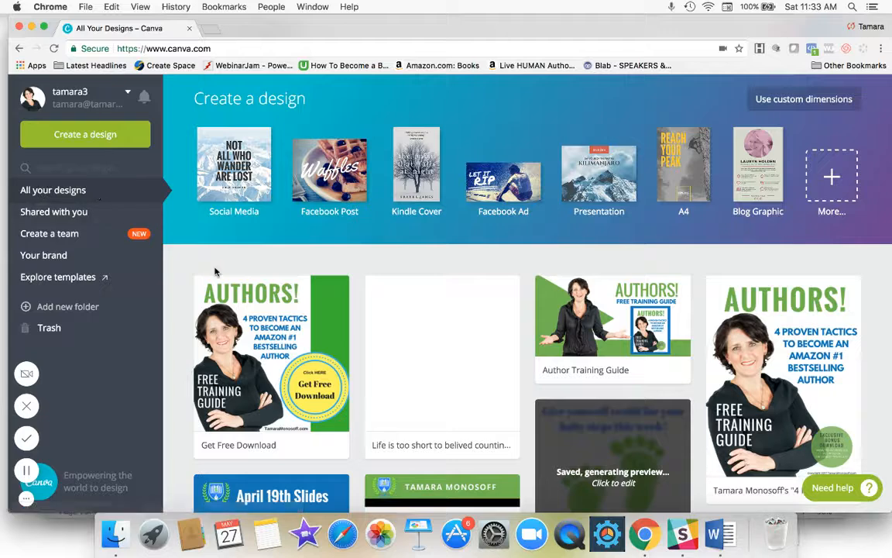
scroll(295, 345, "down", 3)
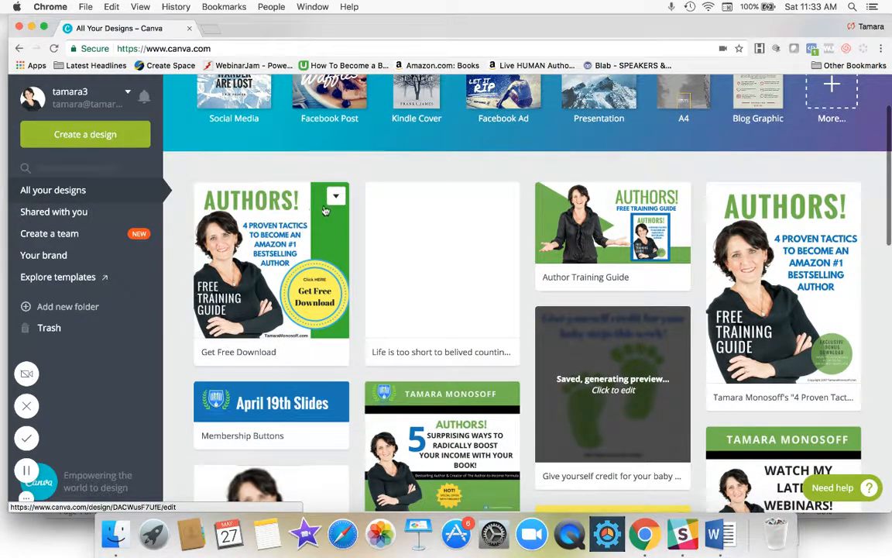
scroll(321, 207, "down", 1)
scroll(325, 210, "down", 4)
scroll(325, 209, "up", 4)
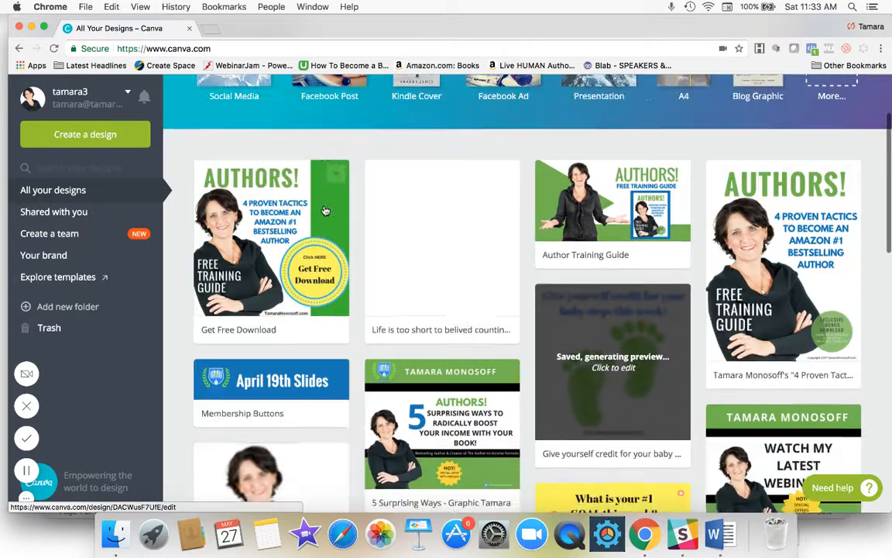
scroll(325, 210, "down", 10)
scroll(325, 210, "up", 7)
scroll(271, 170, "up", 5)
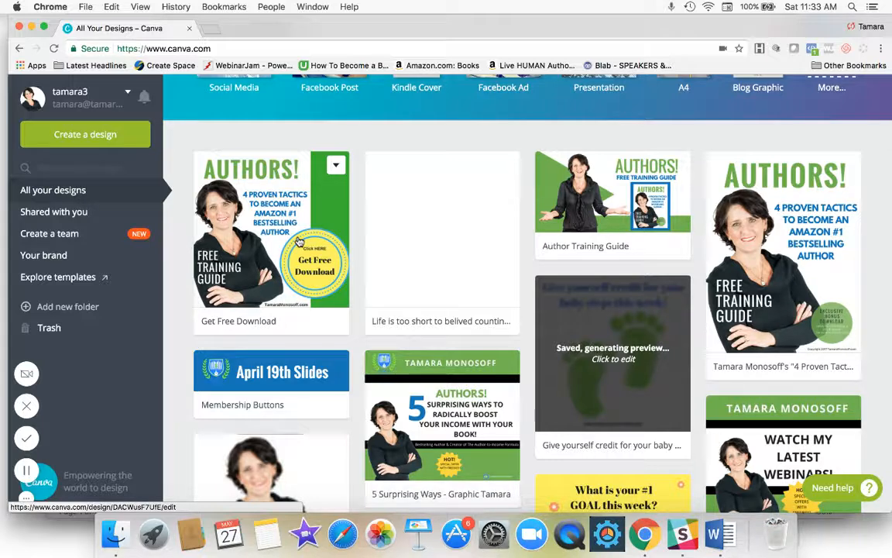
scroll(300, 242, "down", 2)
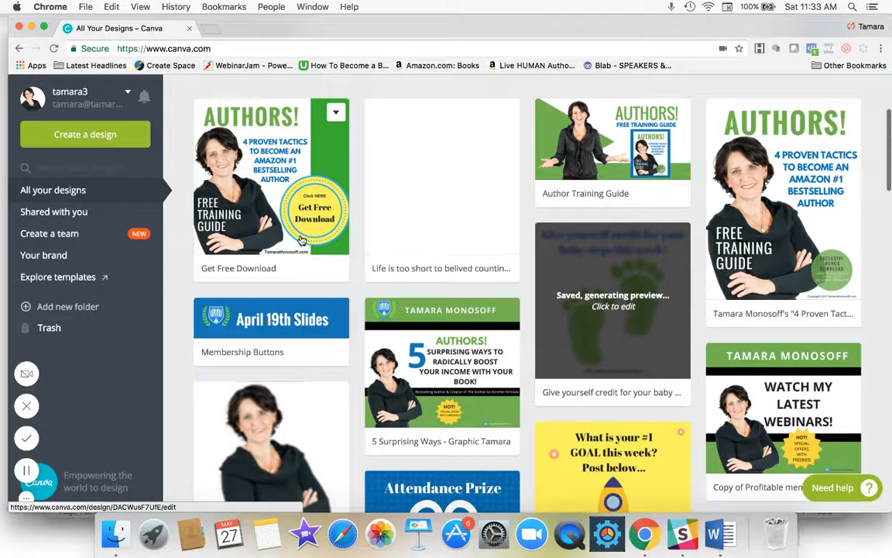
Open the saved "4 Proven Tactics to Become an Amazon #1 Bestselling Author" training guide and look through its pages
left_click(815, 211)
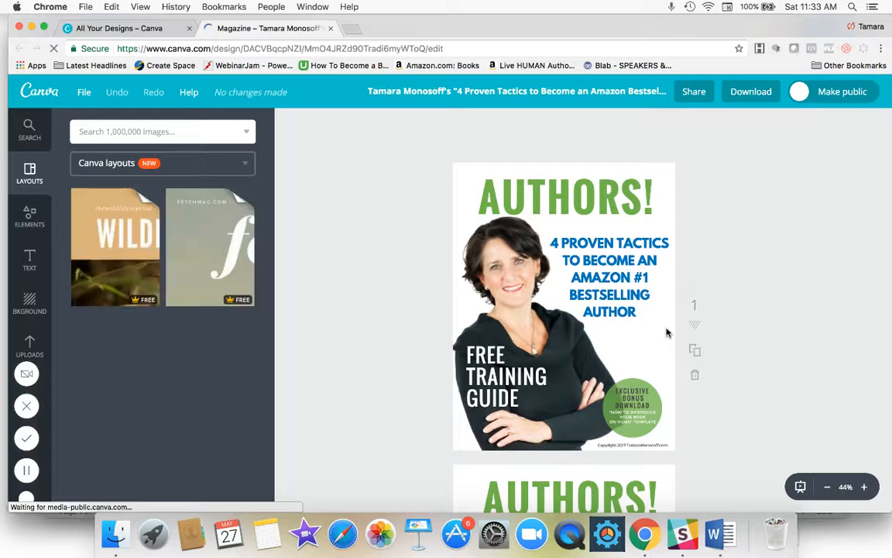
scroll(643, 335, "down", 5)
scroll(621, 336, "down", 4)
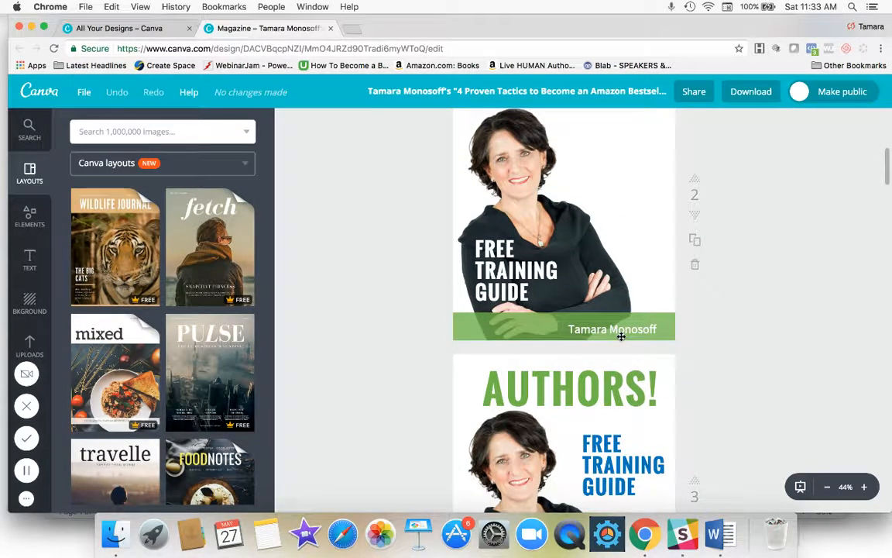
scroll(621, 336, "down", 7)
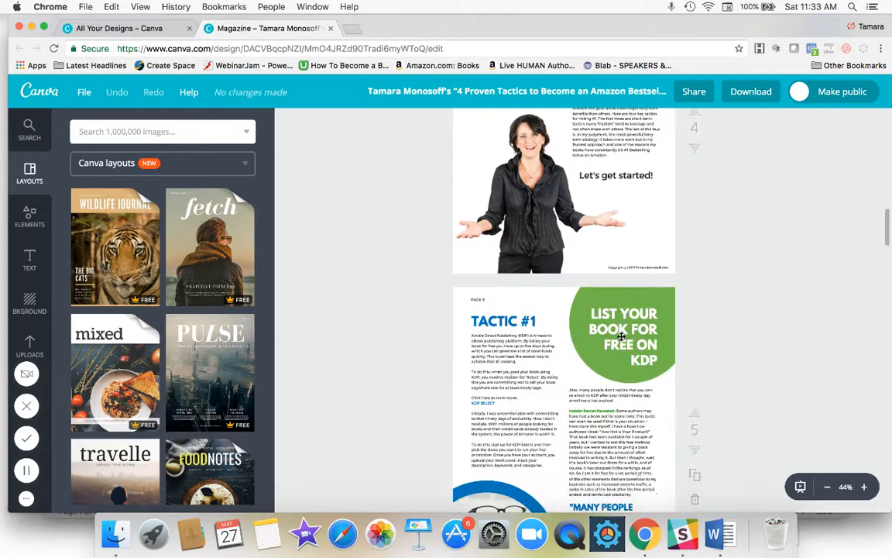
scroll(621, 336, "down", 8)
scroll(621, 336, "down", 12)
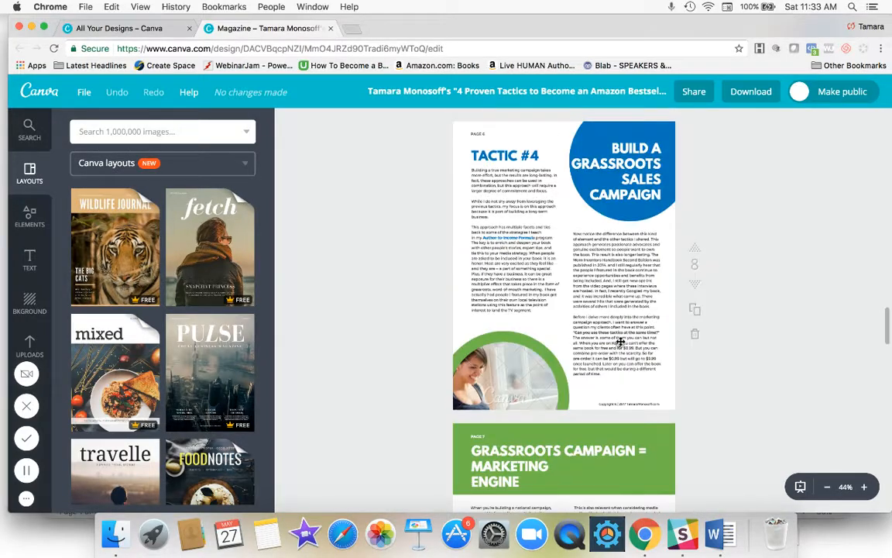
scroll(598, 331, "down", 6)
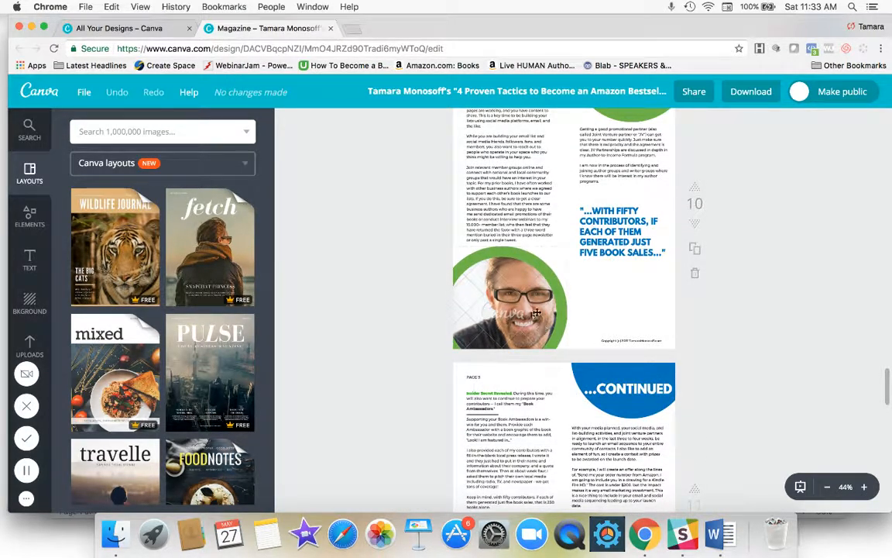
scroll(535, 322, "down", 8)
scroll(518, 316, "down", 10)
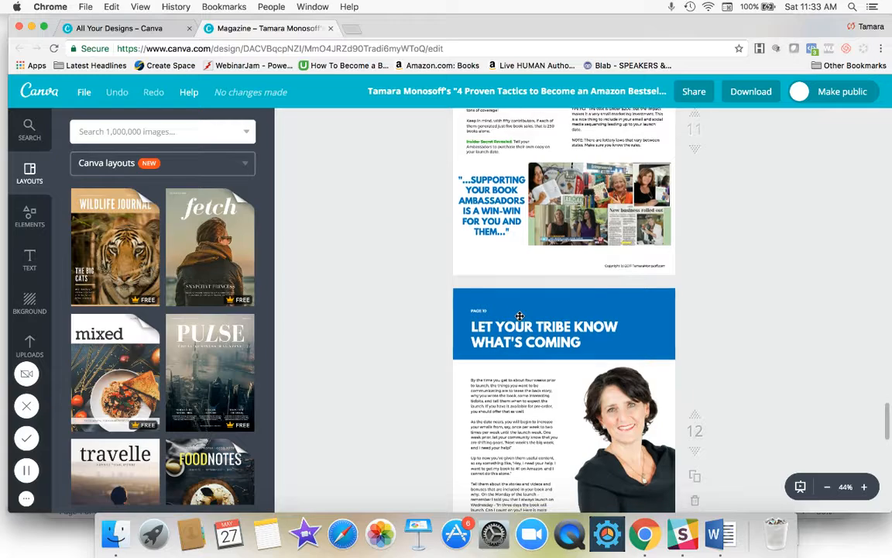
scroll(518, 321, "up", 15)
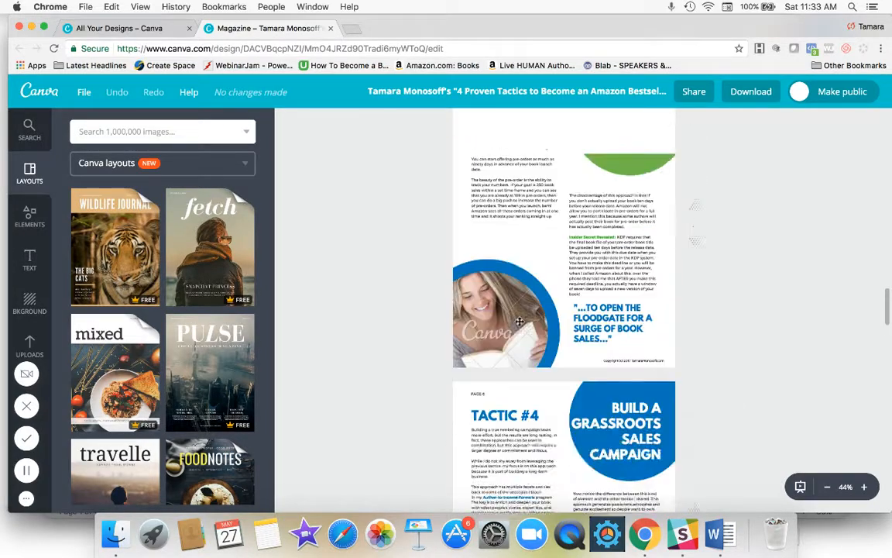
scroll(519, 322, "up", 5)
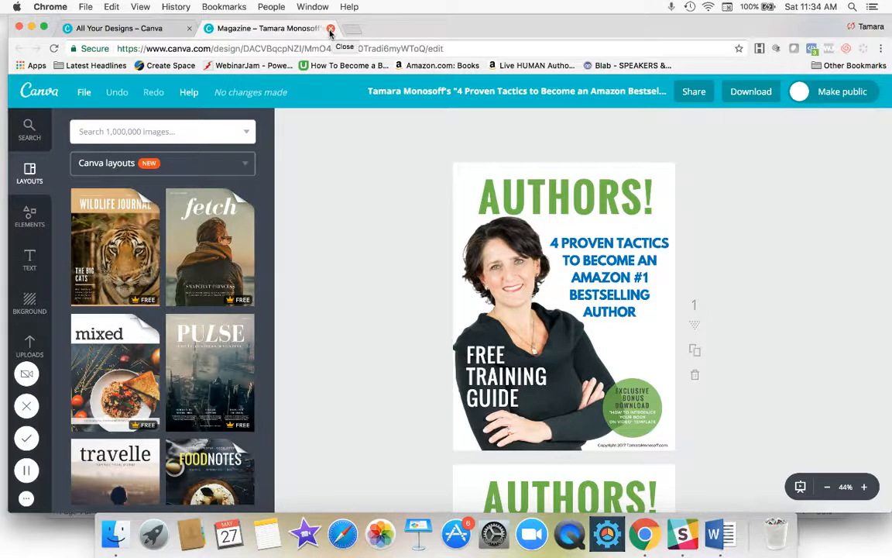
Leave the training guide and create a new blank design of the Magazine type from the full list of document types
left_click(35, 92)
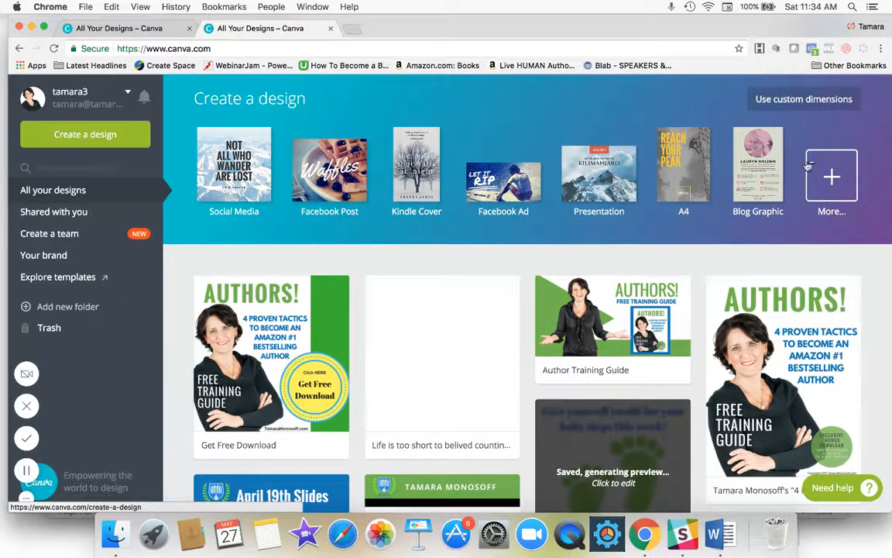
left_click(831, 179)
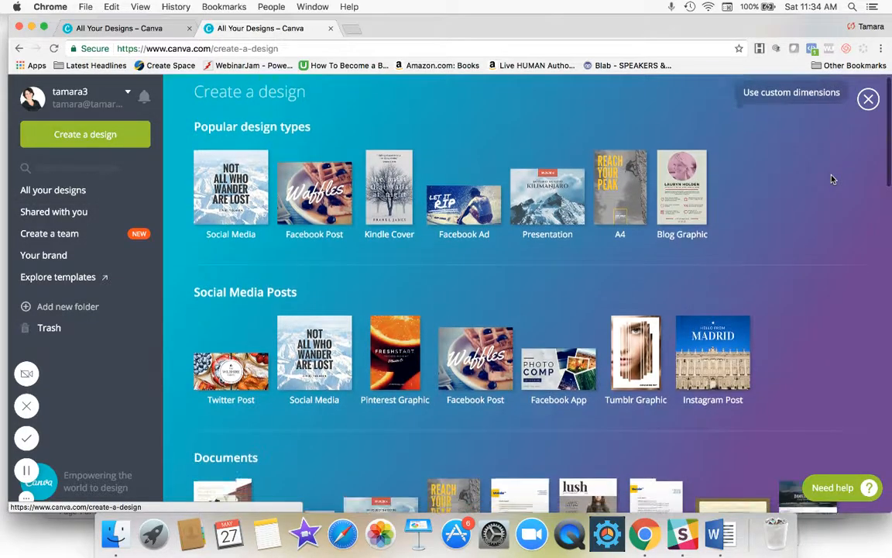
scroll(831, 179, "down", 5)
scroll(831, 179, "down", 3)
scroll(656, 232, "up", 3)
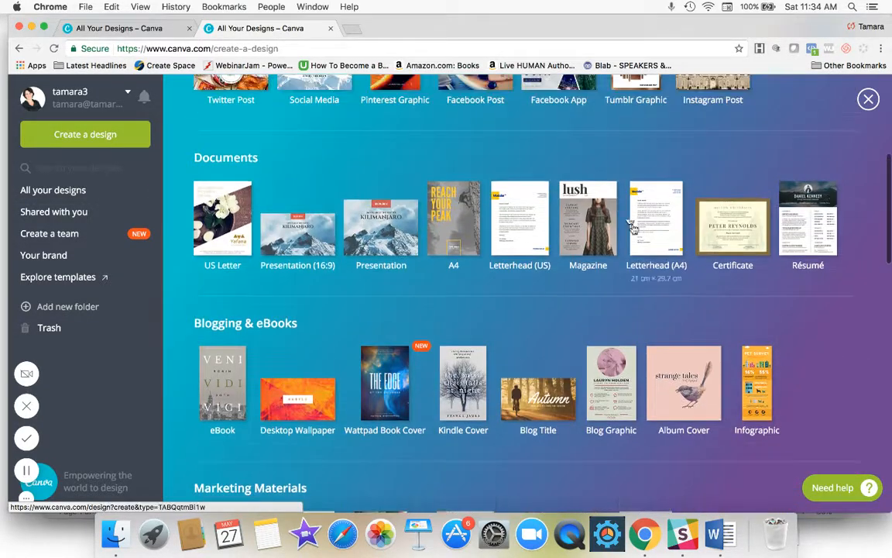
left_click(585, 223)
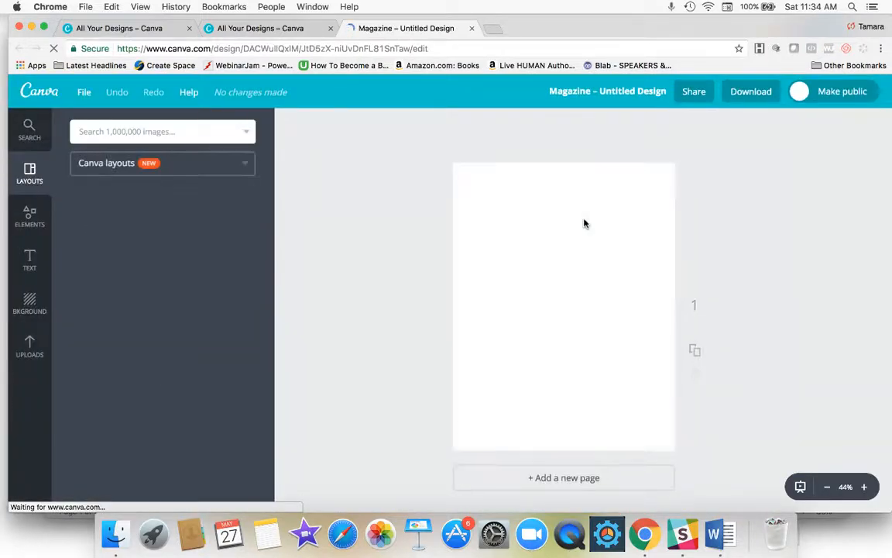
Browse the magazine layouts and apply the "healthy" cover from the Yellow Simple Fruit Food Magazine set to the blank page
scroll(248, 360, "down", 5)
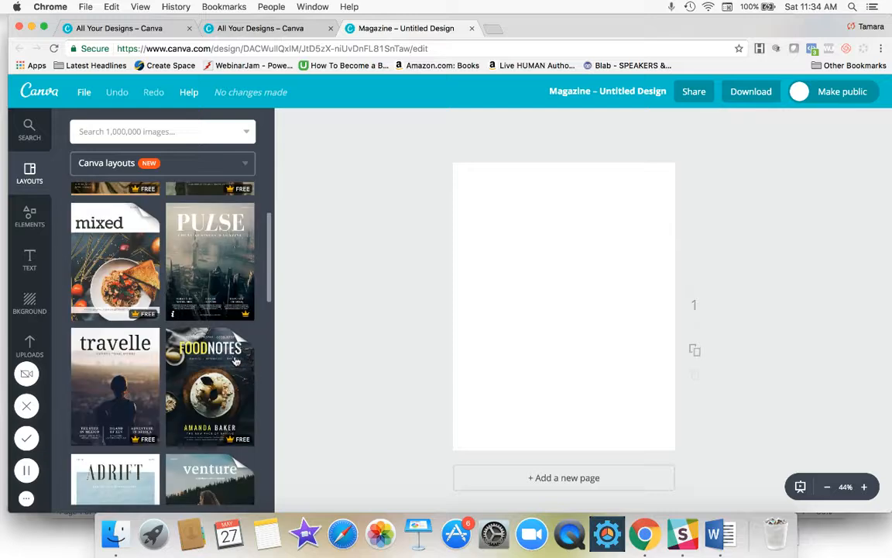
scroll(236, 360, "down", 5)
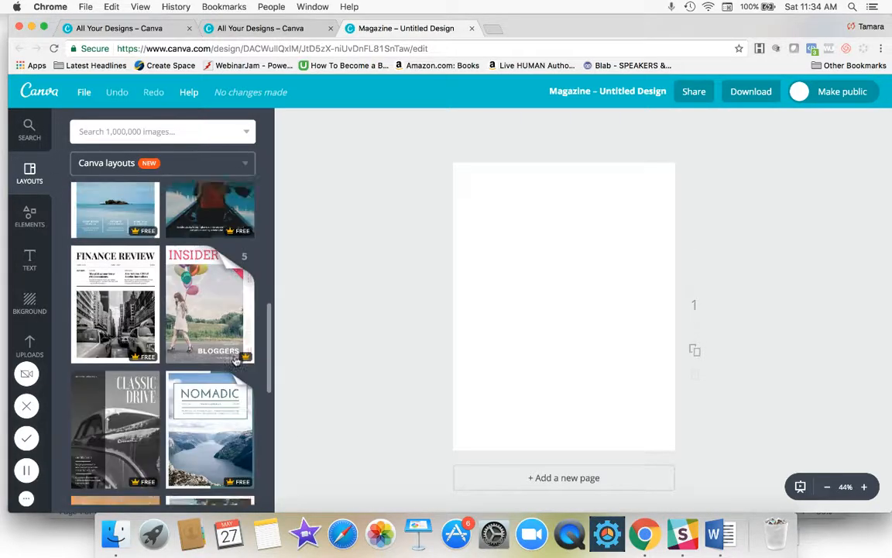
scroll(236, 361, "down", 10)
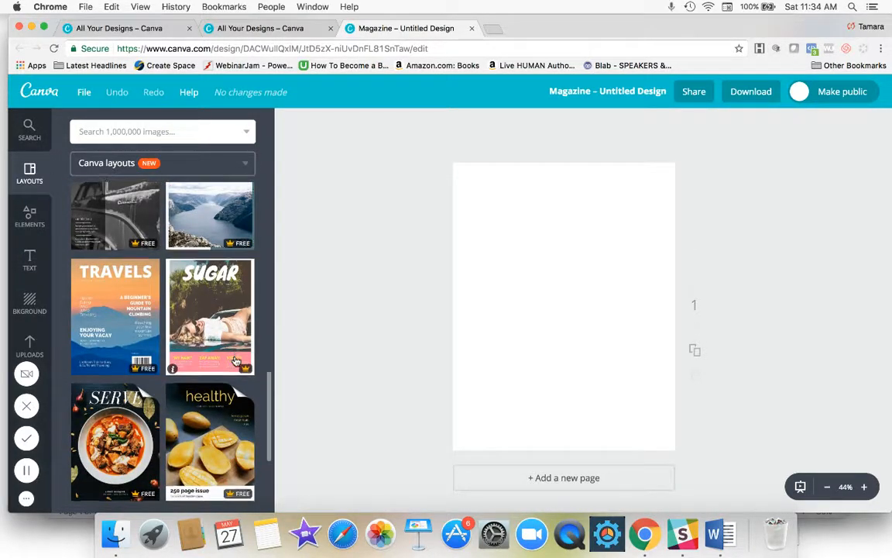
scroll(236, 361, "down", 3)
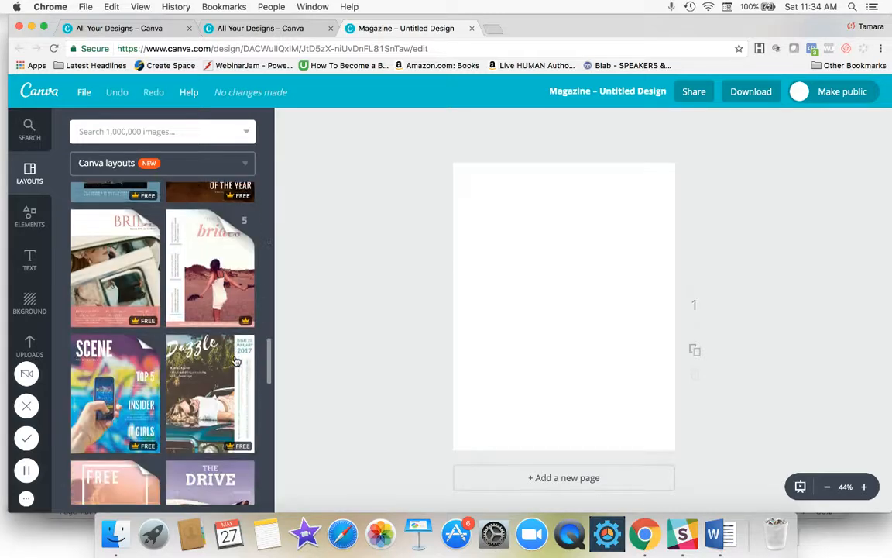
scroll(237, 360, "up", 8)
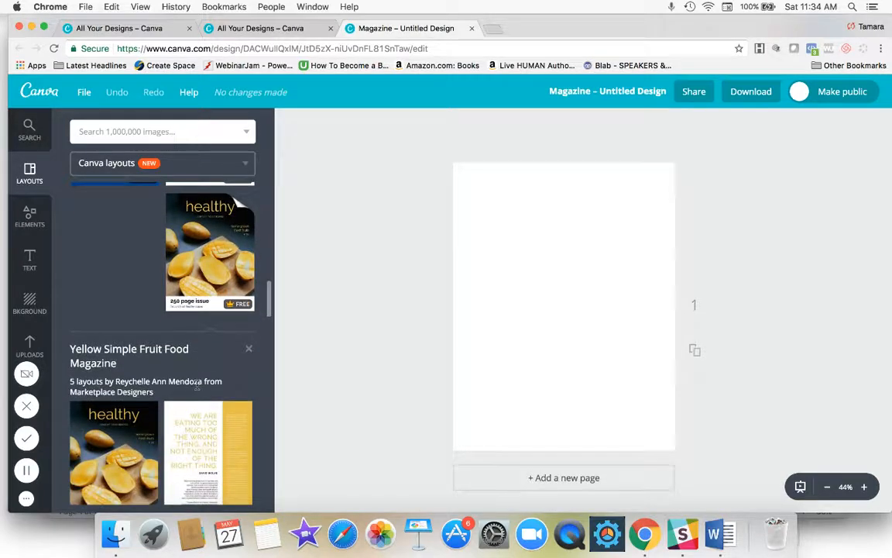
scroll(197, 388, "down", 1)
scroll(197, 389, "up", 1)
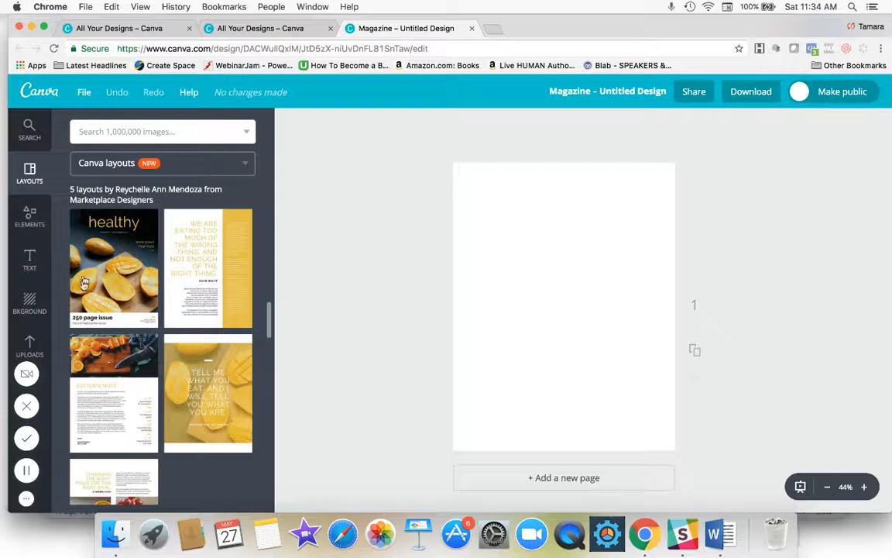
left_click_drag(93, 258, 539, 265)
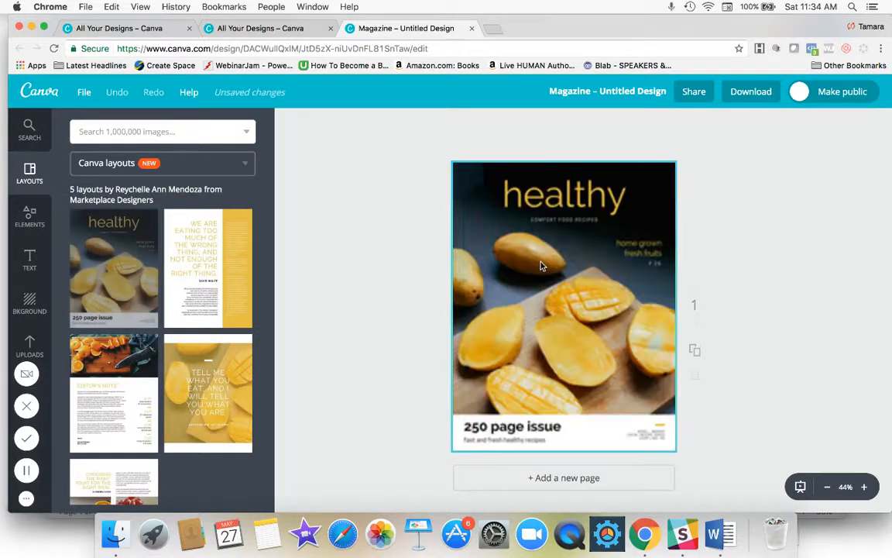
scroll(541, 275, "down", 1)
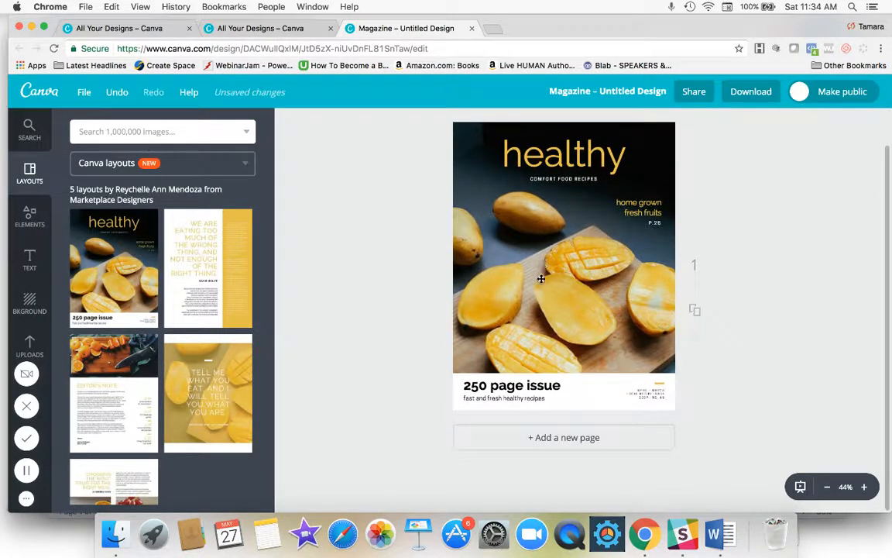
Retype the magazine cover's "healthy" title with a capital letter as "Healthy"
left_click(536, 393)
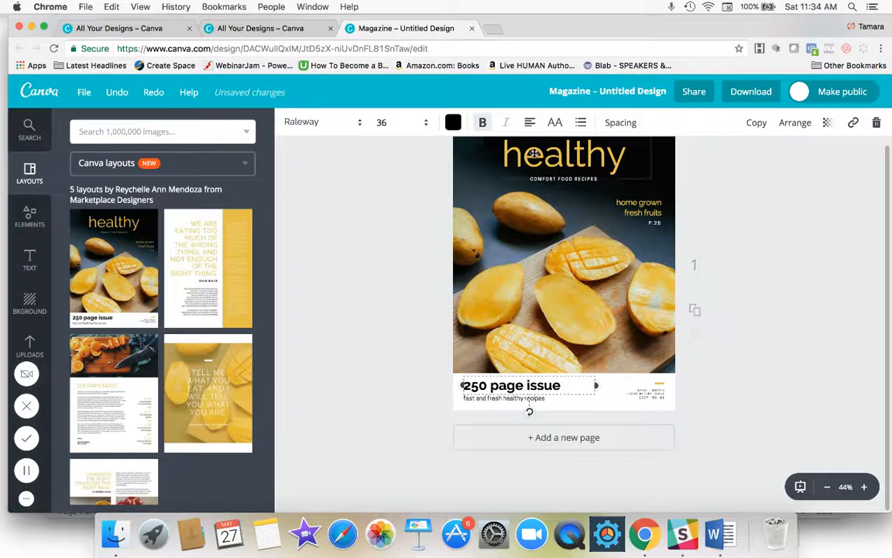
left_click(534, 154)
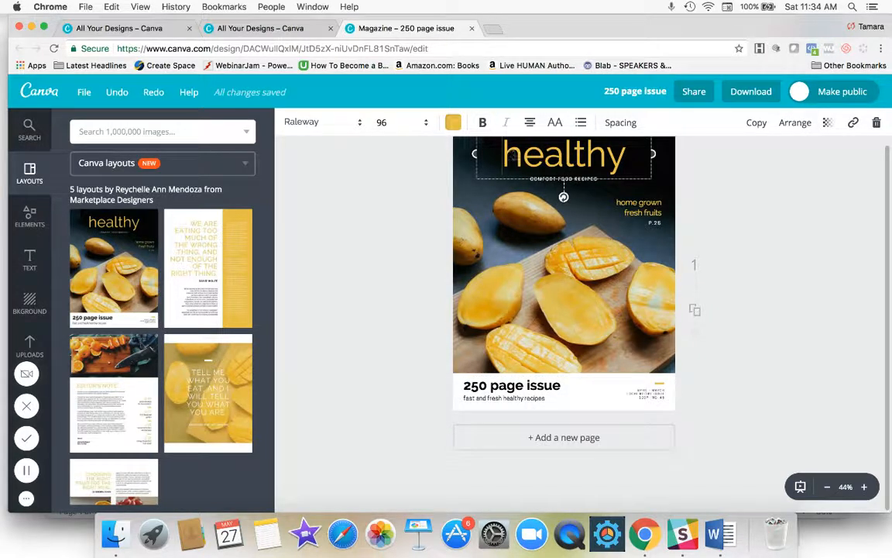
left_click_drag(503, 155, 629, 153)
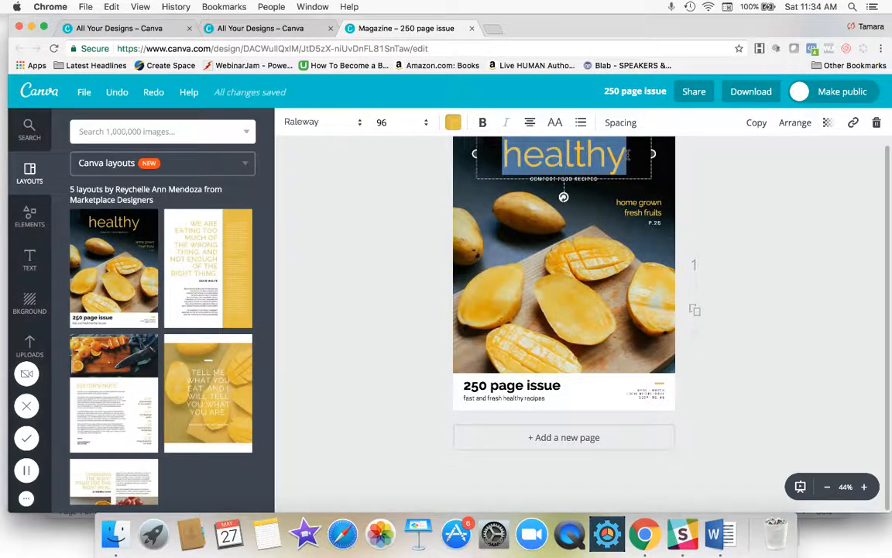
type("He")
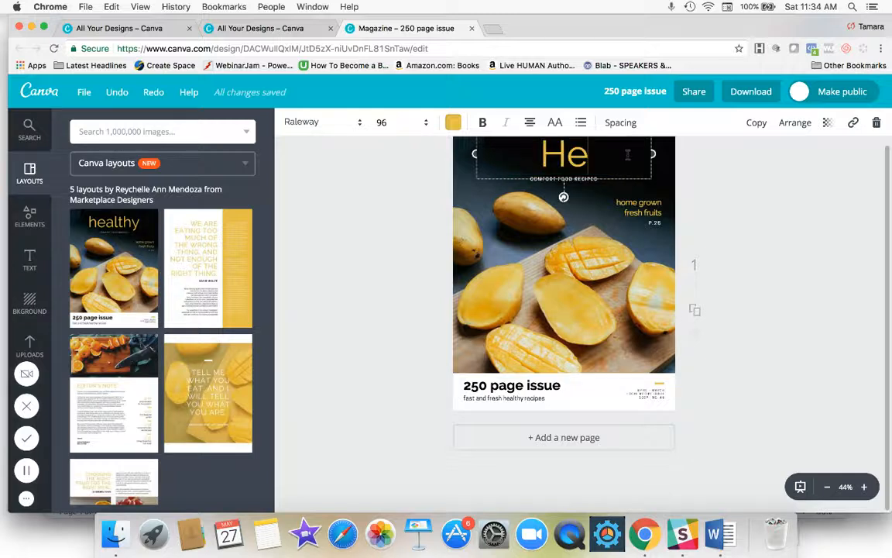
type("althy")
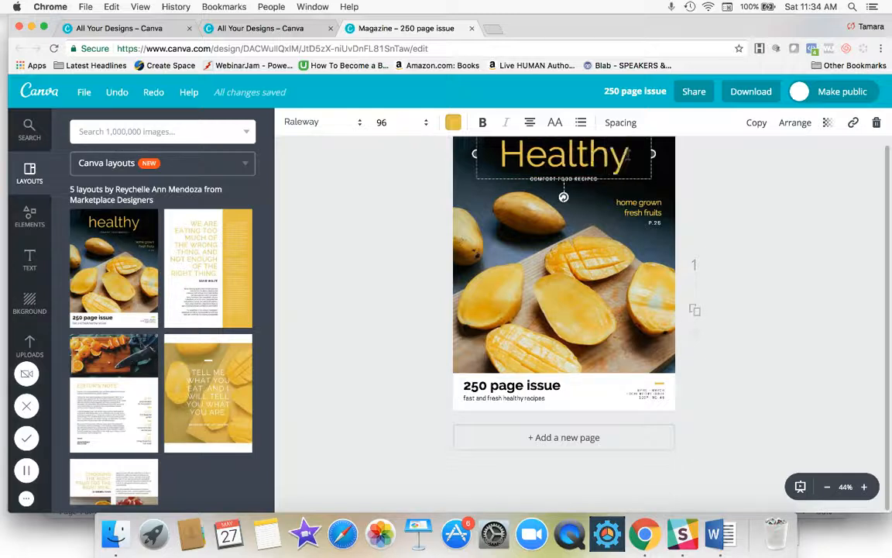
Replace the magazine cover's title with "Clean Living"
key("BackSpace")
key("BackSpace")
key("BackSpace")
key("BackSpace")
key("BackSpace")
key("BackSpace")
key("BackSpace")
type("Cl")
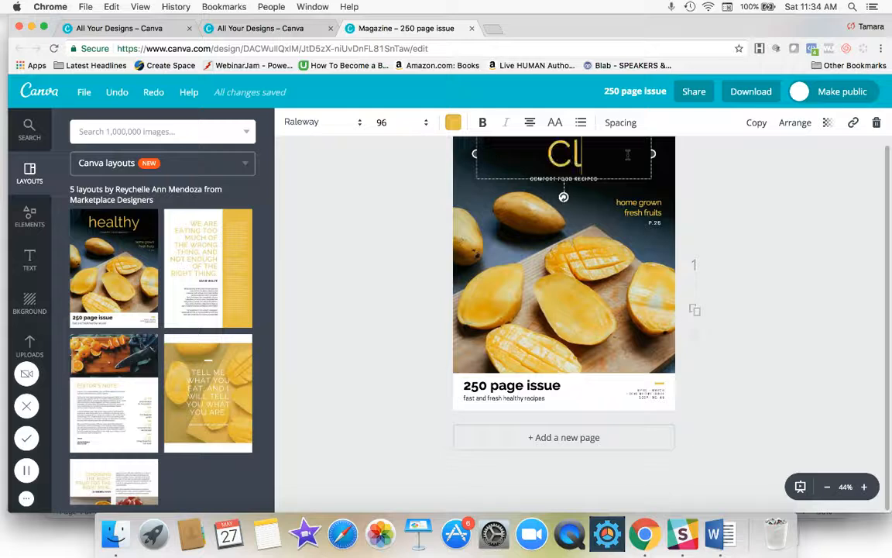
type("ean Livin")
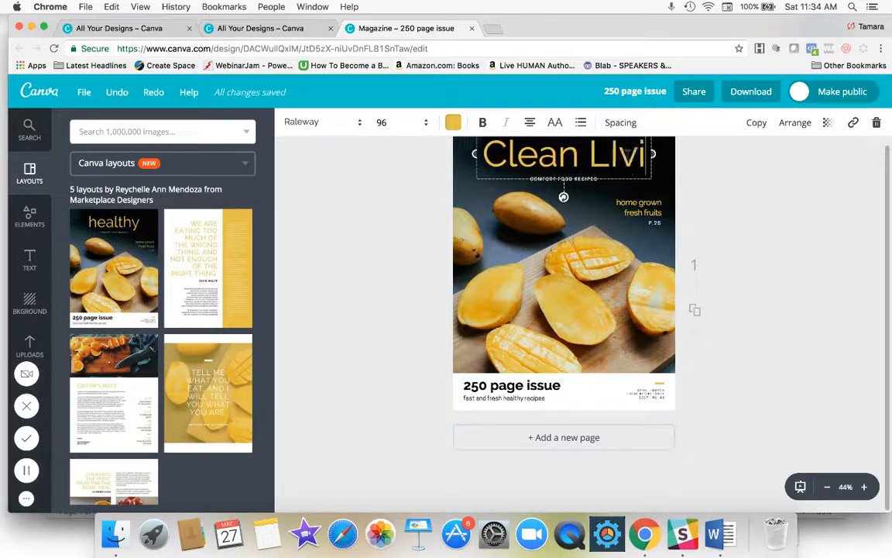
key("BackSpace")
key("BackSpace")
key("BackSpace")
key("BackSpace")
type("iving")
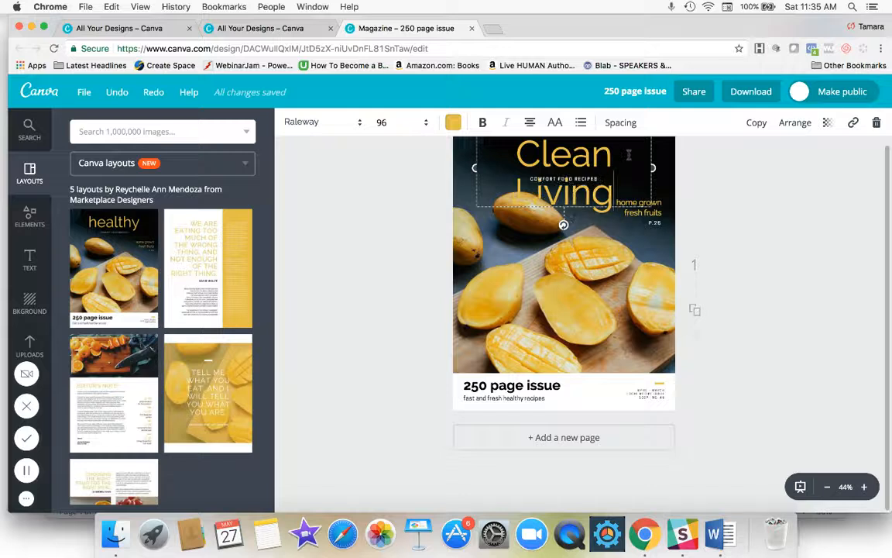
Move the "Comfort Food Recipes" subtitle to the lower part of the cover photo, keeping the "Clean Living" title at the page's top
left_click(552, 180)
left_click_drag(551, 177, 546, 273)
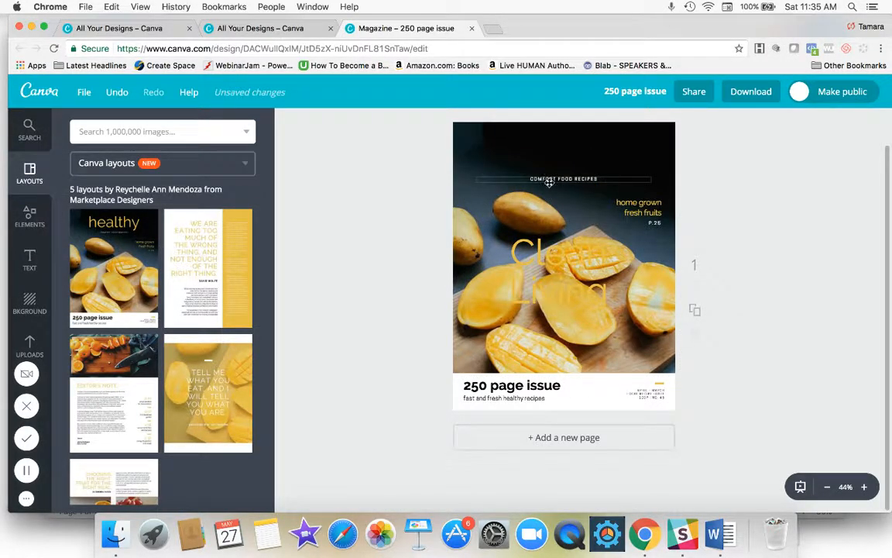
left_click_drag(549, 180, 569, 342)
left_click_drag(556, 284, 564, 182)
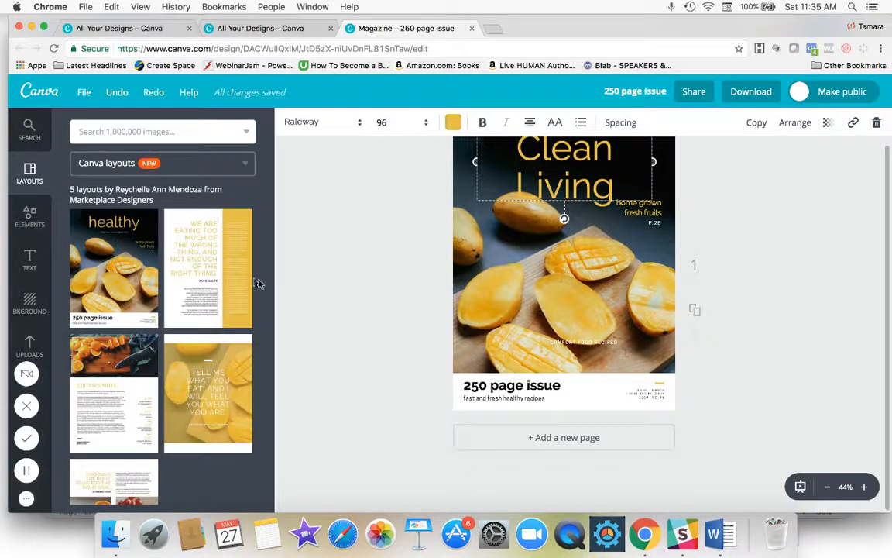
Add a second page to the magazine and apply the "Editor's Note" layout from the same fruit set to it
left_click(551, 438)
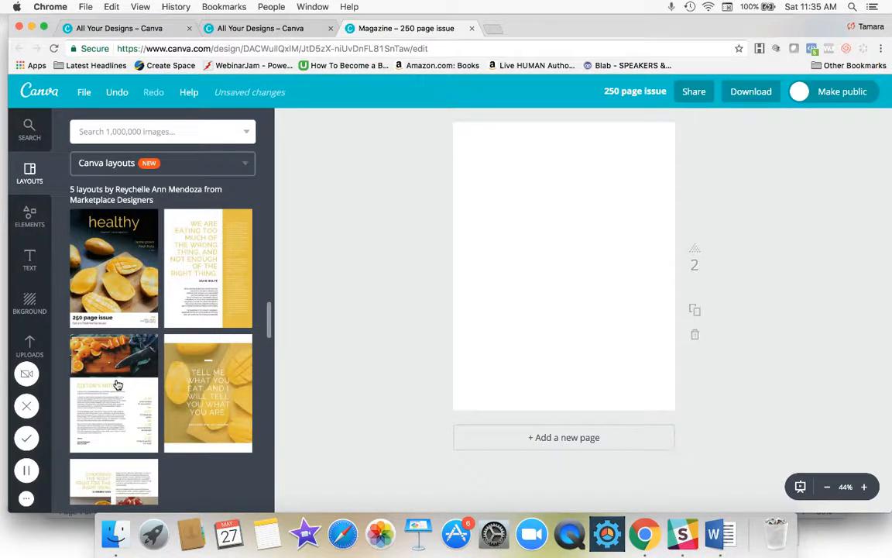
left_click_drag(116, 414, 566, 261)
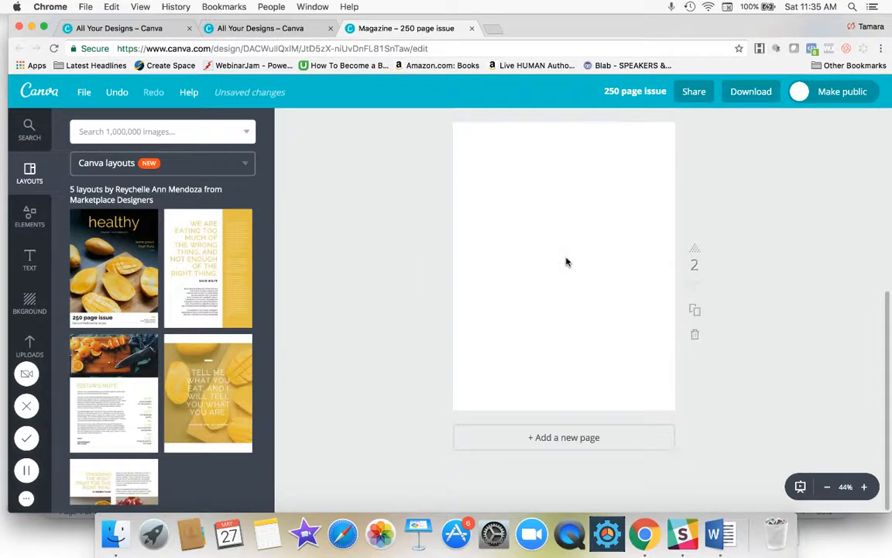
Browse the other magazine layouts and apply the "Adventure" cover with the van photo to page 2
scroll(176, 339, "down", 5)
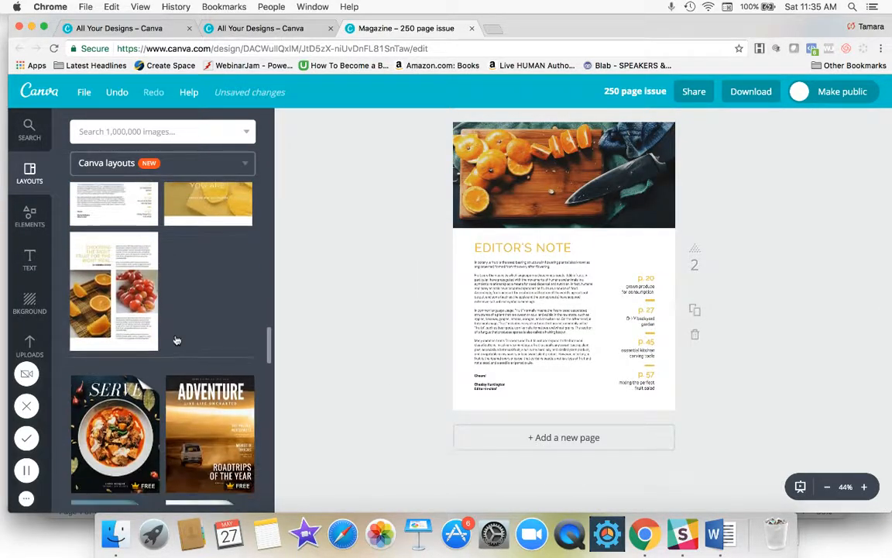
scroll(176, 339, "up", 2)
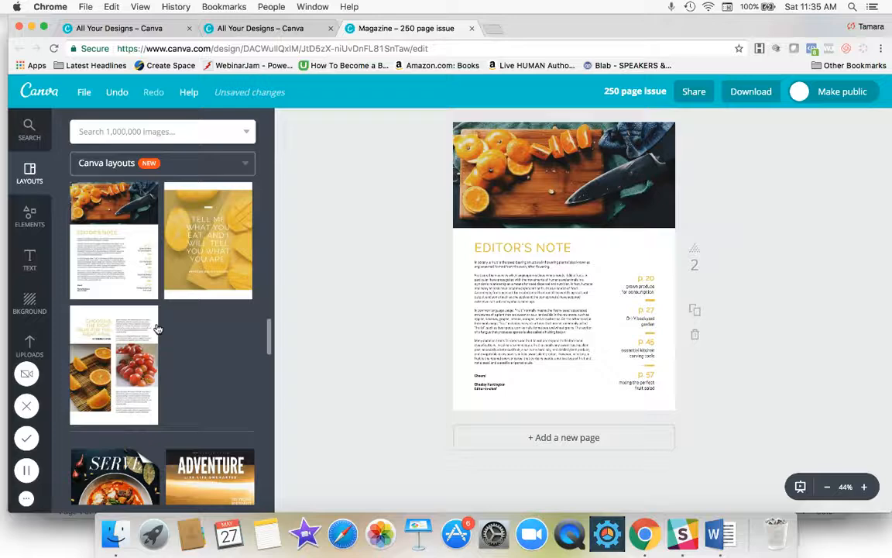
scroll(157, 329, "down", 6)
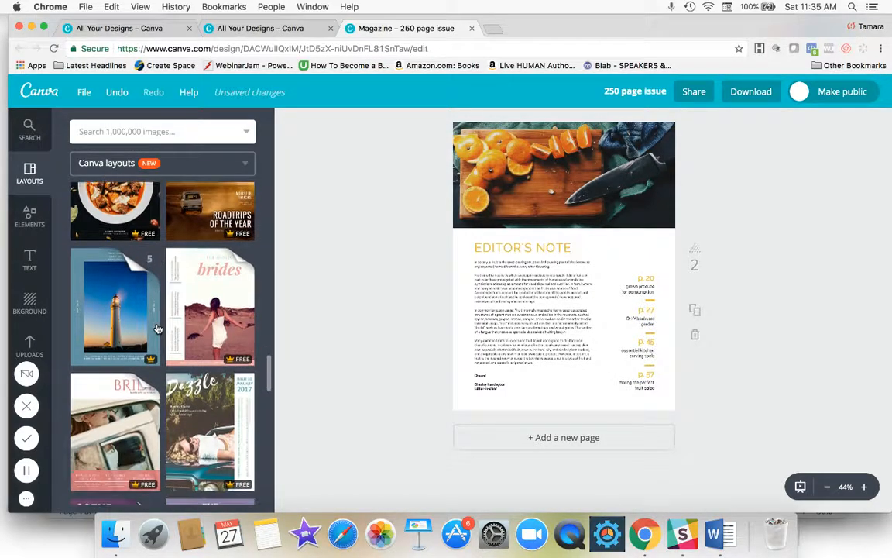
scroll(157, 330, "up", 2)
left_click(211, 260)
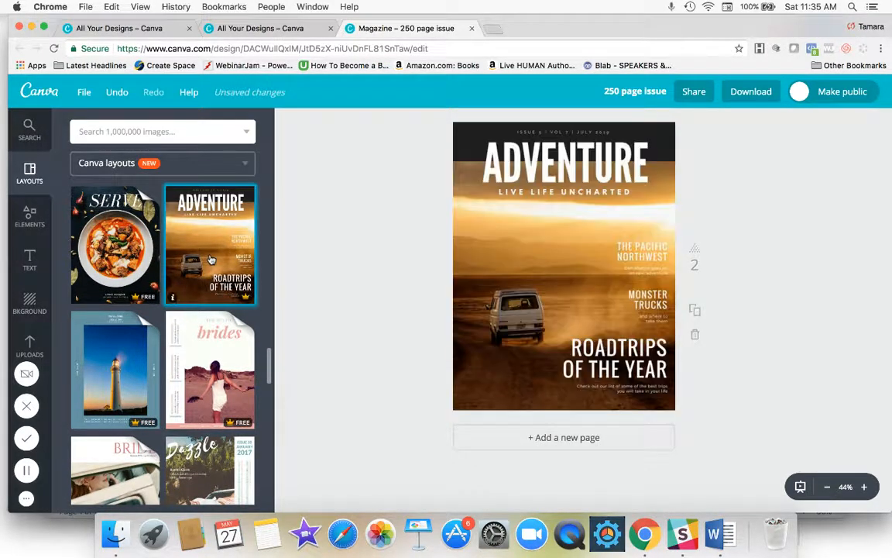
scroll(210, 260, "up", 2)
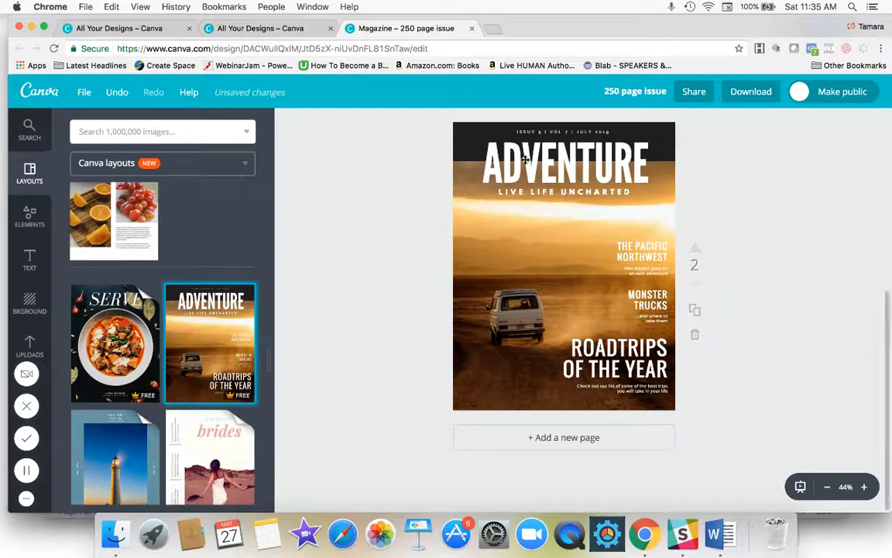
scroll(525, 159, "up", 5)
scroll(525, 160, "down", 5)
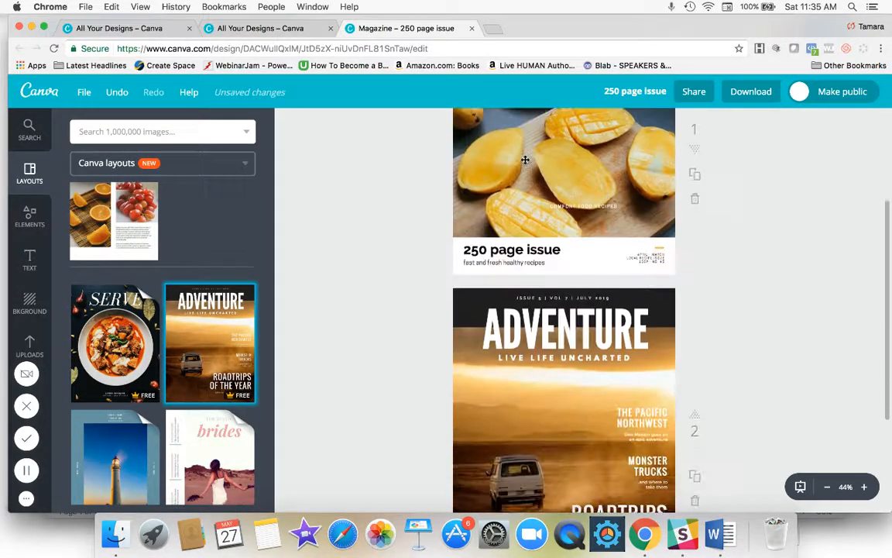
left_click(214, 333)
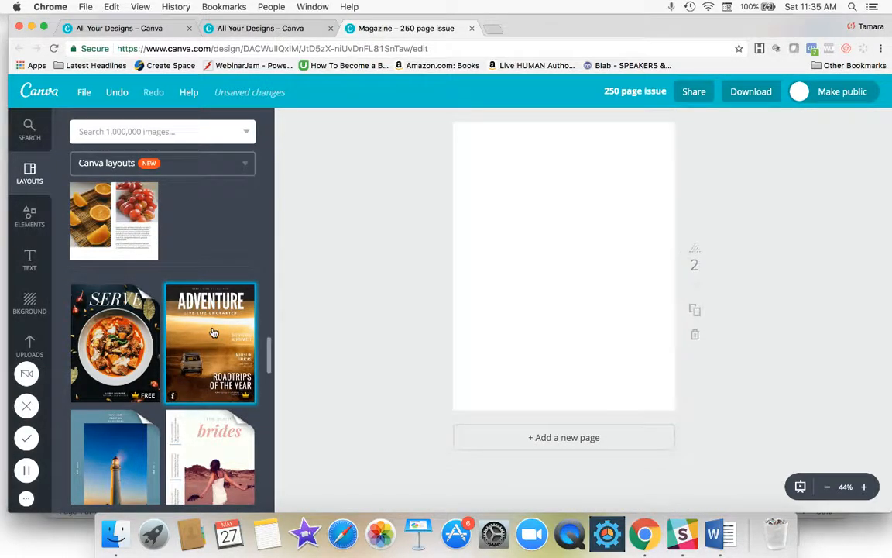
left_click(214, 333)
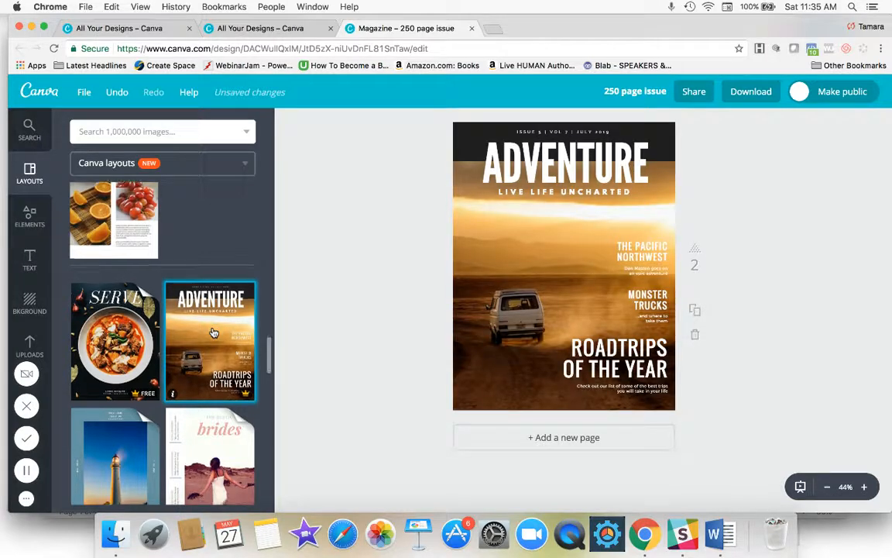
Open the "Serve" food magazine set and apply its "Brew the best cup of coffee in your home" layout to page 2
scroll(213, 333, "down", 3)
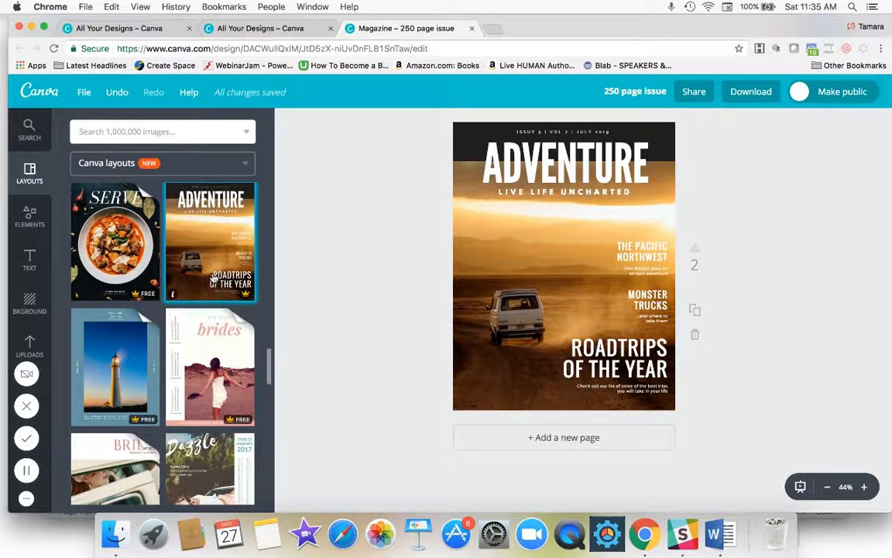
scroll(214, 281, "up", 6)
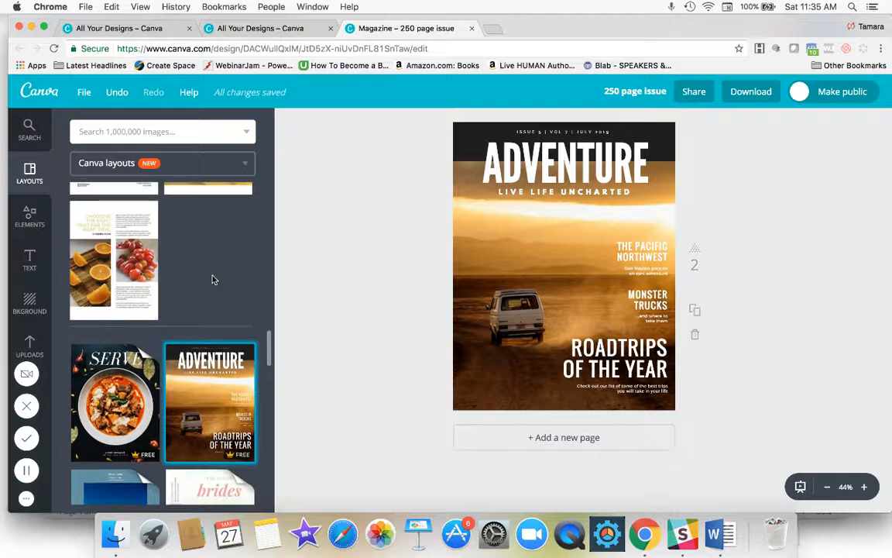
left_click(124, 446)
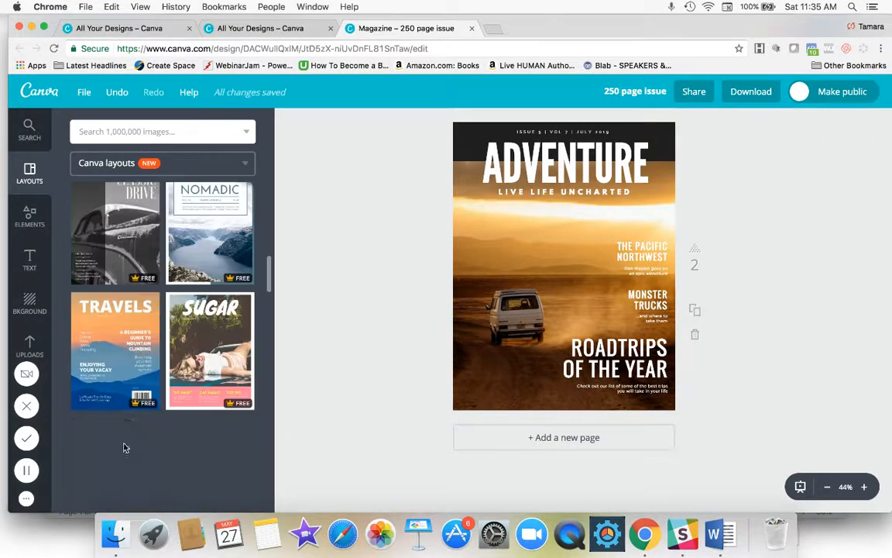
scroll(114, 403, "down", 3)
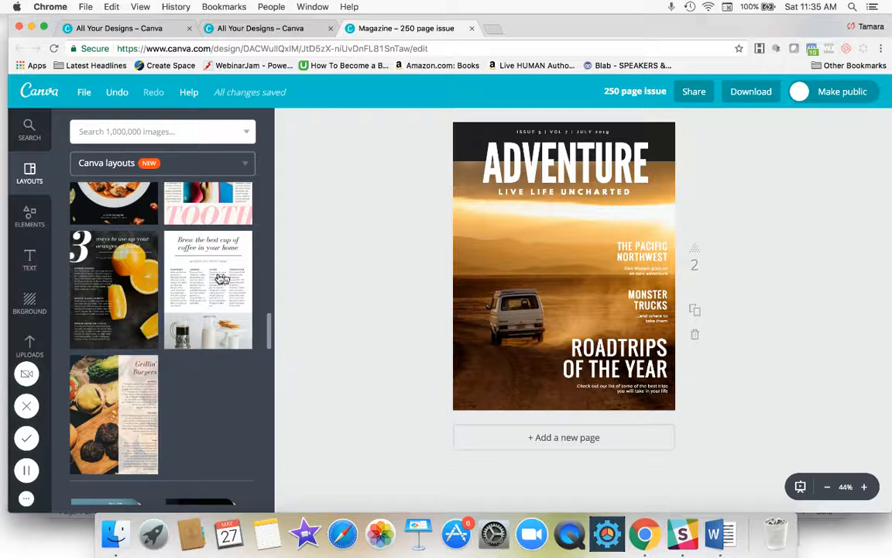
left_click_drag(222, 279, 573, 237)
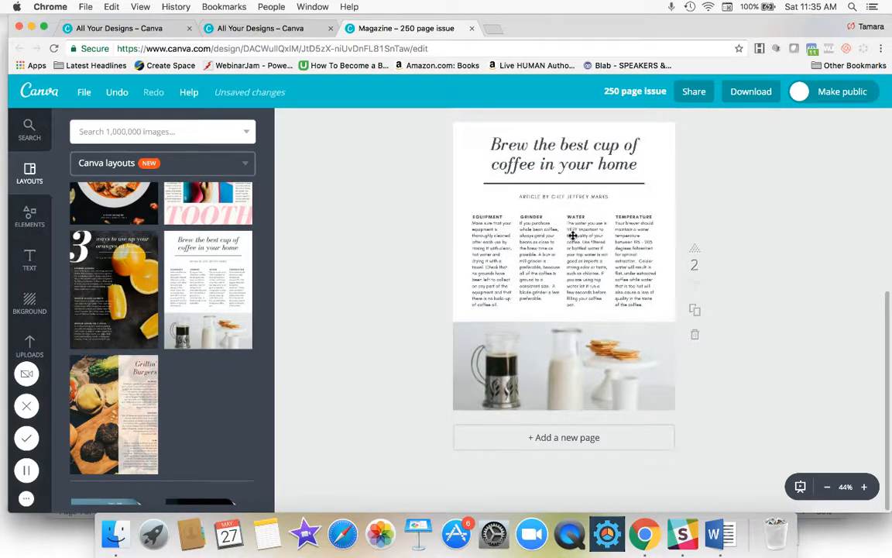
Add a third page and apply the "Grillin' Burgers" layout from the "Serve" set to it
scroll(573, 235, "up", 5)
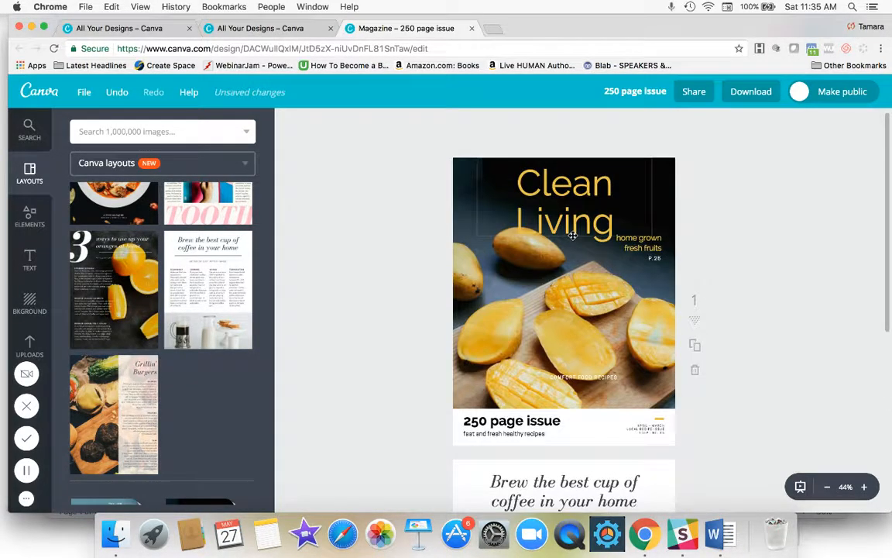
scroll(573, 234, "down", 3)
scroll(573, 233, "down", 2)
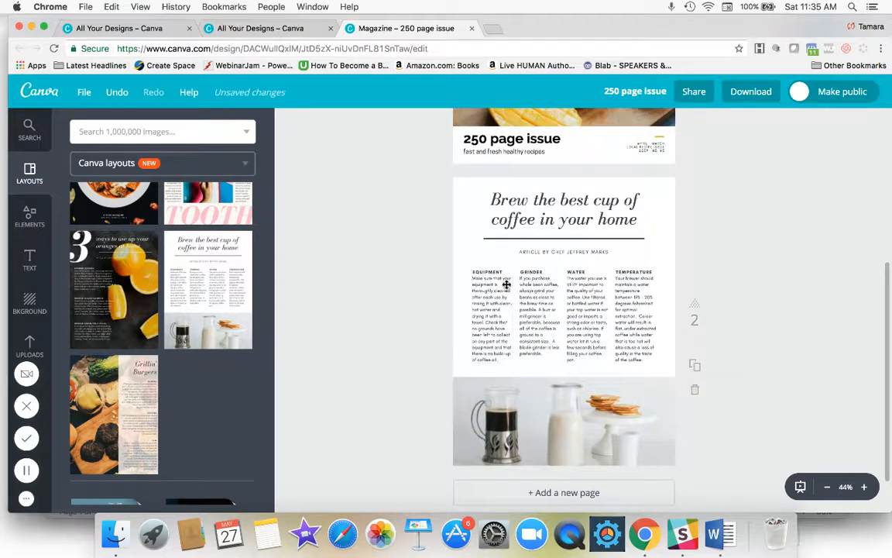
scroll(508, 282, "down", 2)
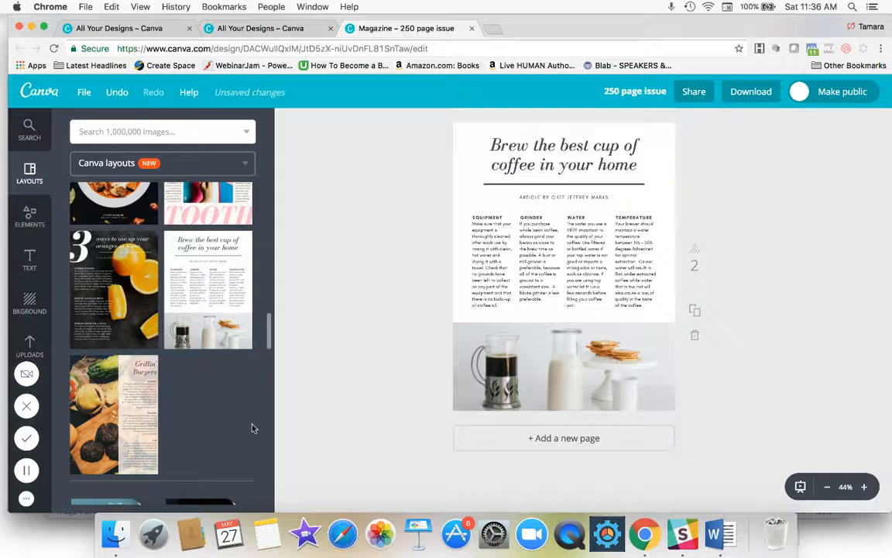
left_click(534, 436)
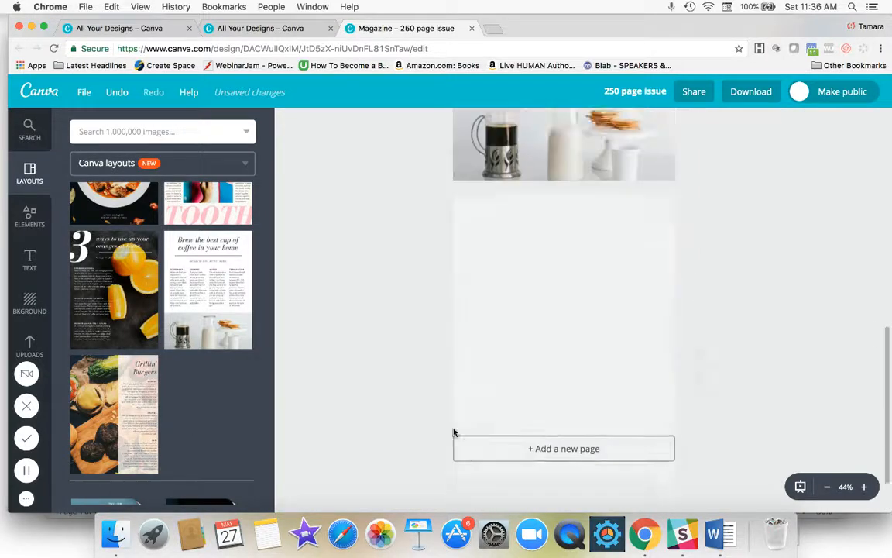
left_click(97, 389)
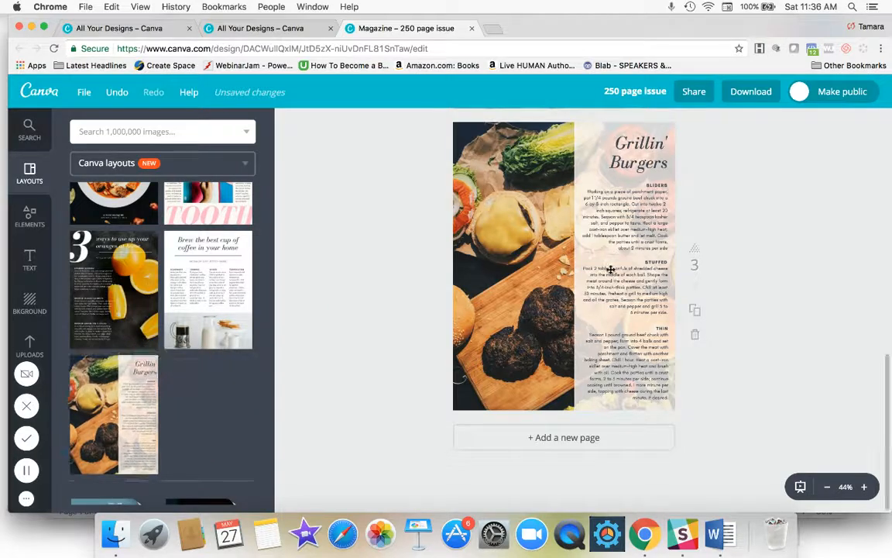
Replace the body text of the "Water" column on the coffee page with random filler characters
scroll(609, 267, "up", 10)
scroll(610, 269, "down", 10)
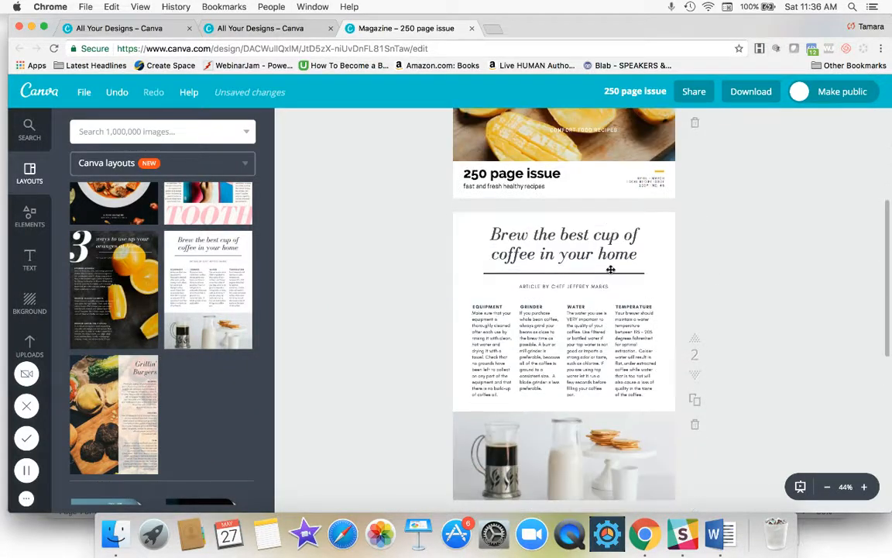
scroll(610, 269, "up", 3)
scroll(610, 269, "up", 3)
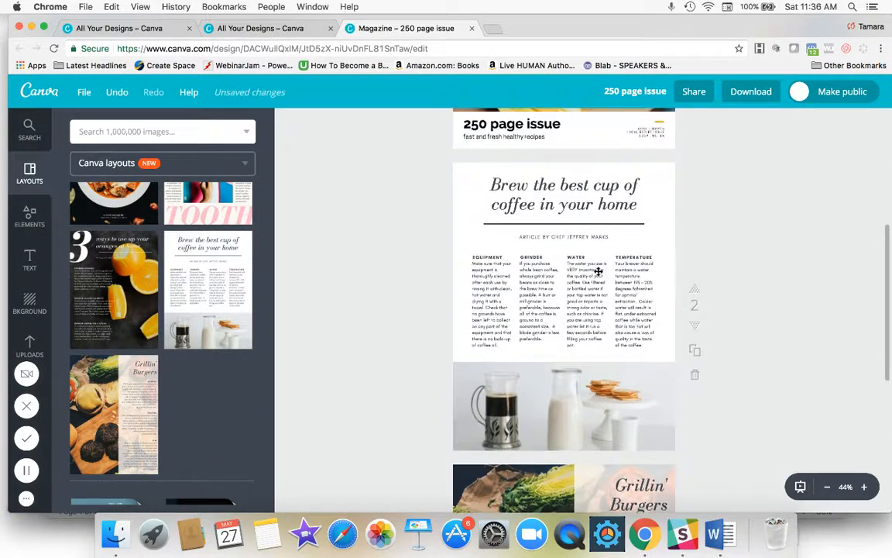
left_click(584, 278)
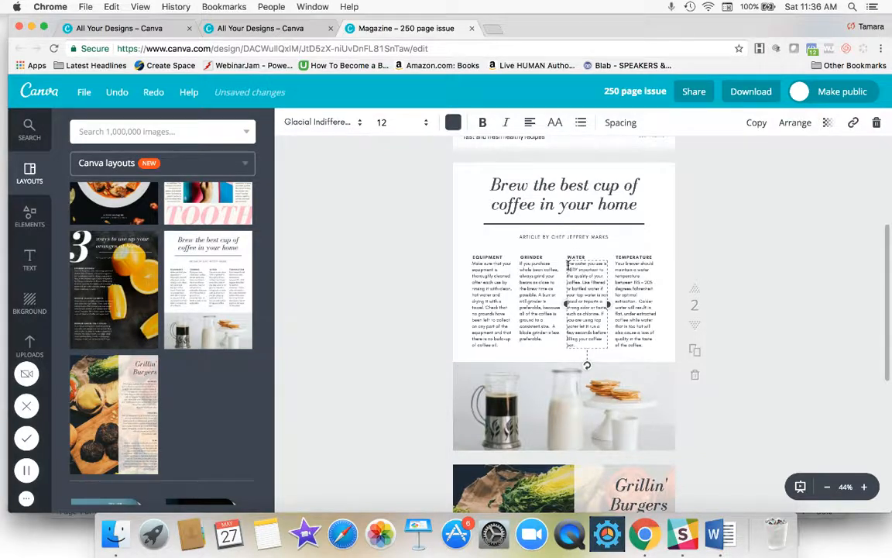
left_click_drag(570, 264, 608, 348)
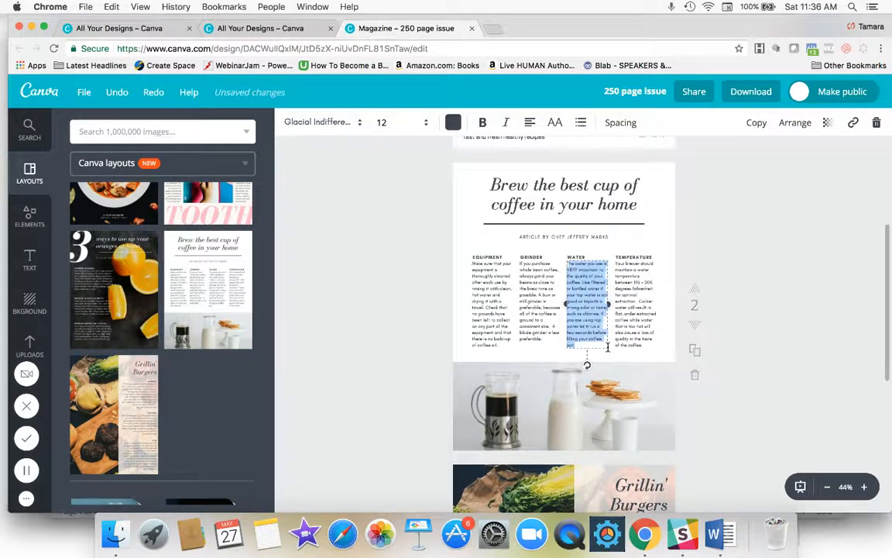
type("fdkfosdfjof oeifkofkr odf fosdkofsdf o")
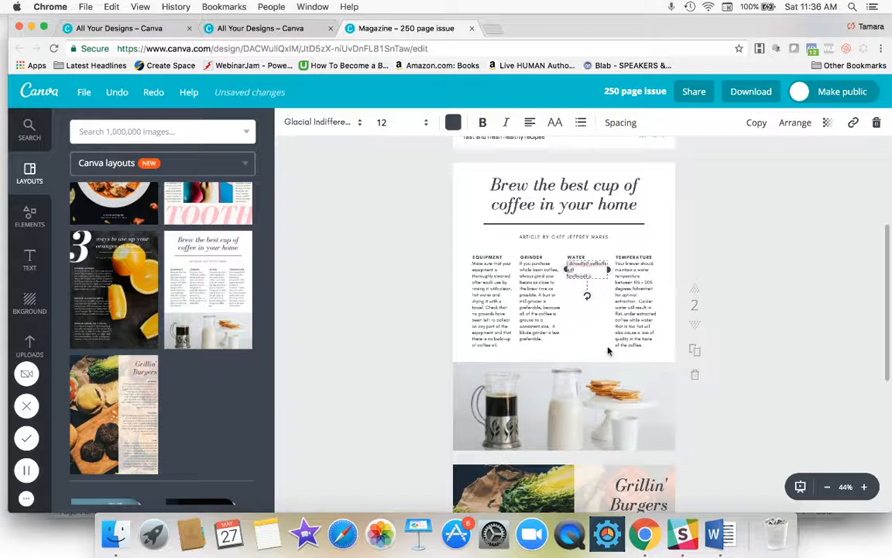
type("fdskfosdfsdfsdfsdf")
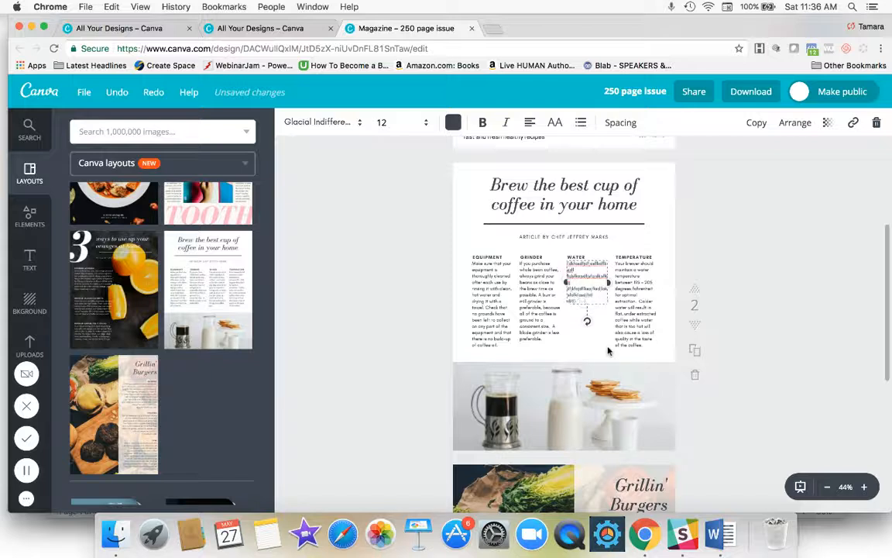
type("sdfsdf")
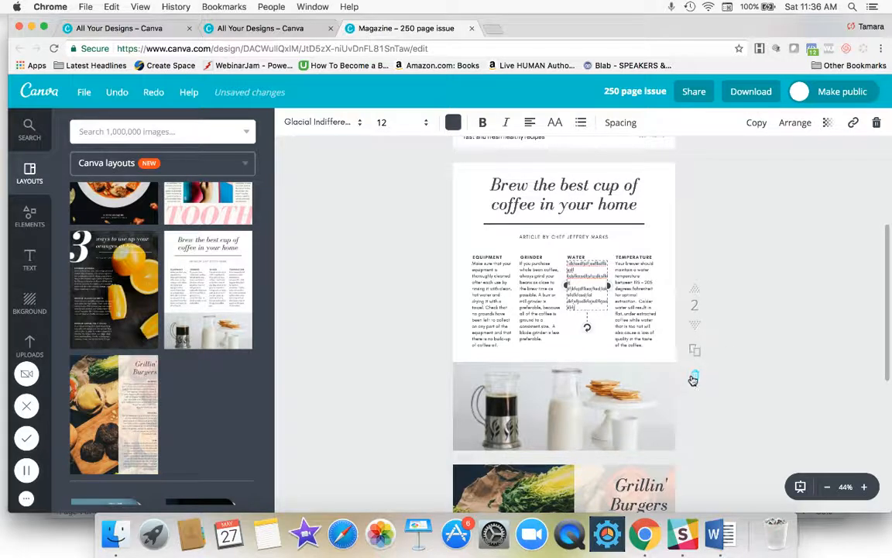
Deselect the column text and delete the coffee article page from the magazine
left_click(583, 342)
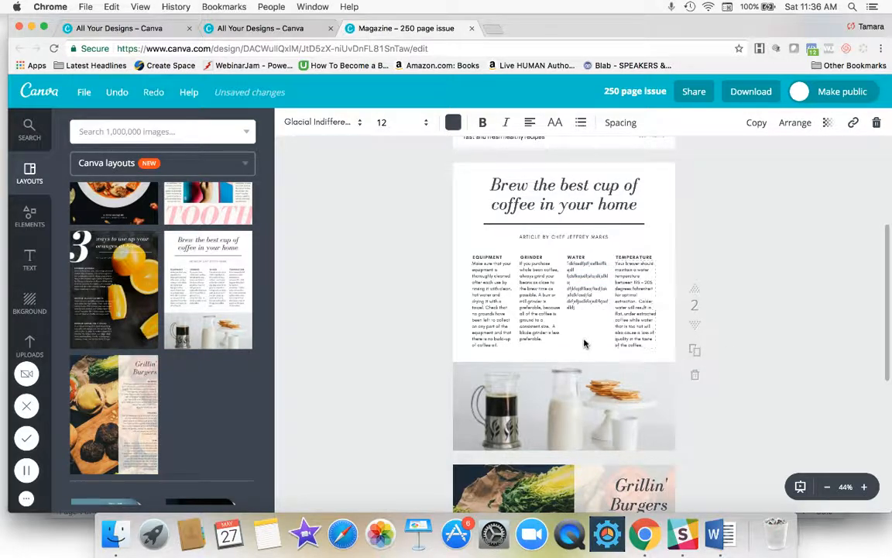
scroll(584, 342, "up", 2)
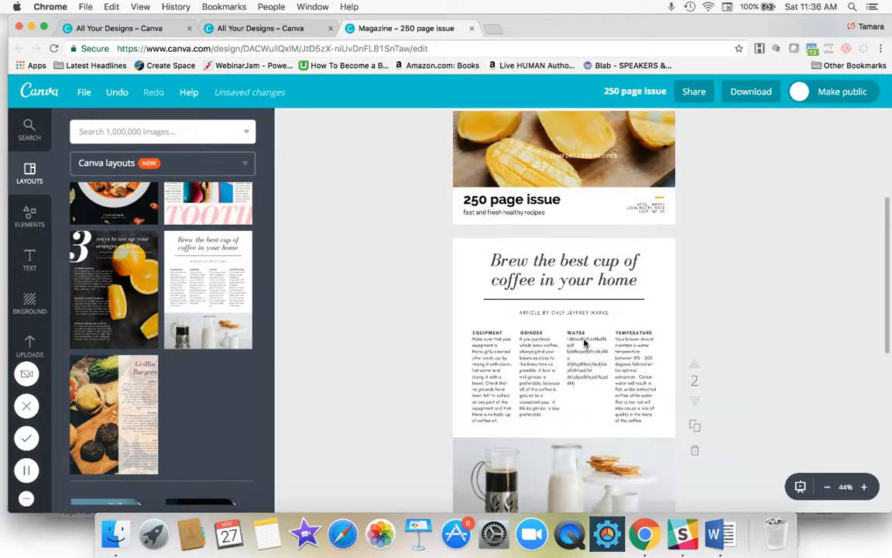
left_click(695, 454)
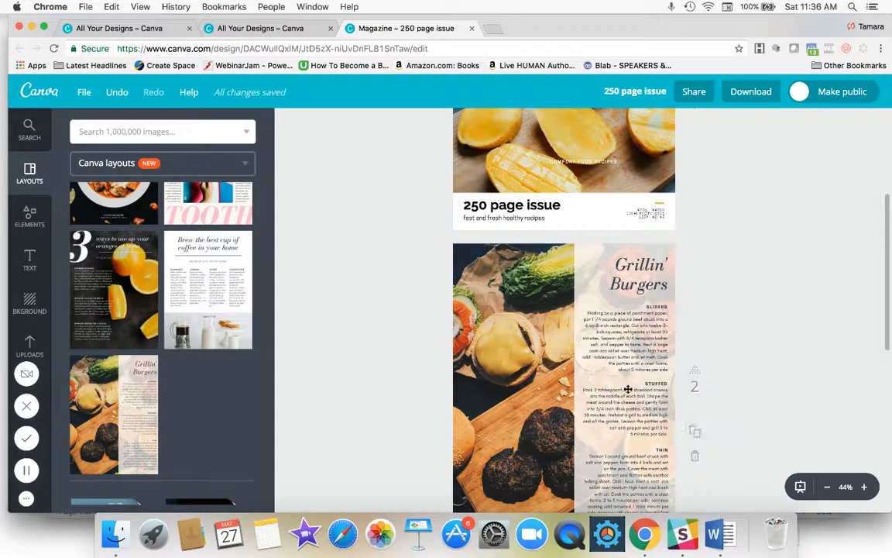
Duplicate the "Grillin' Burgers" page twice so the magazine has three copies of it after the cover
scroll(611, 369, "down", 3)
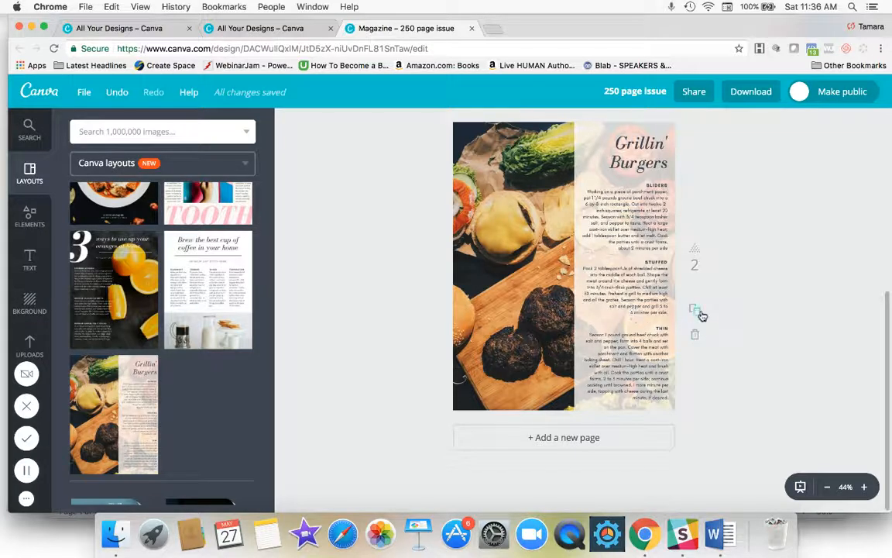
left_click(694, 309)
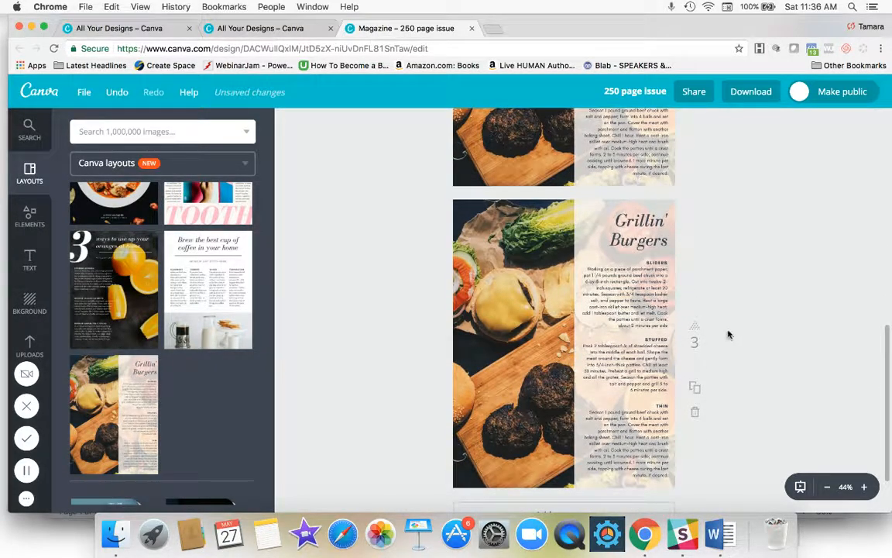
left_click(694, 389)
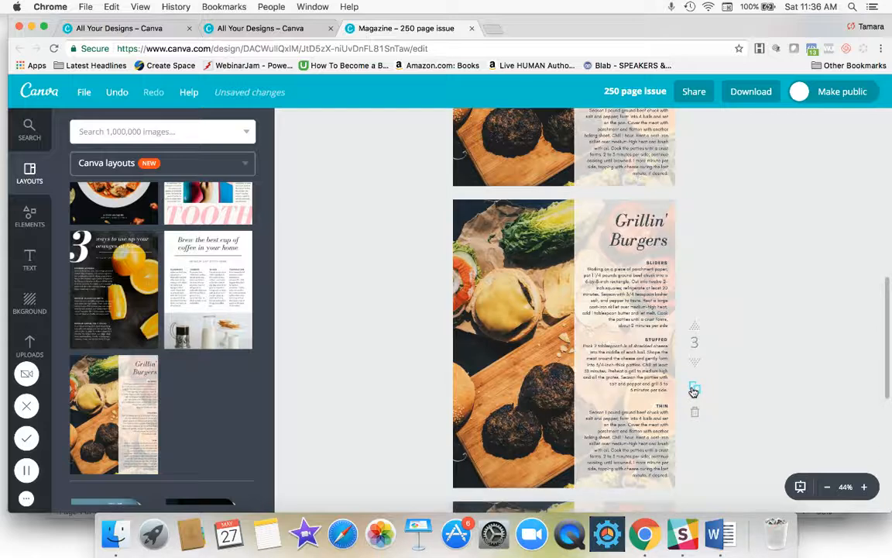
Widen the cover's "Clean Living" title box to the full page width so it fits on one line, and nudge it slightly down
scroll(693, 390, "up", 10)
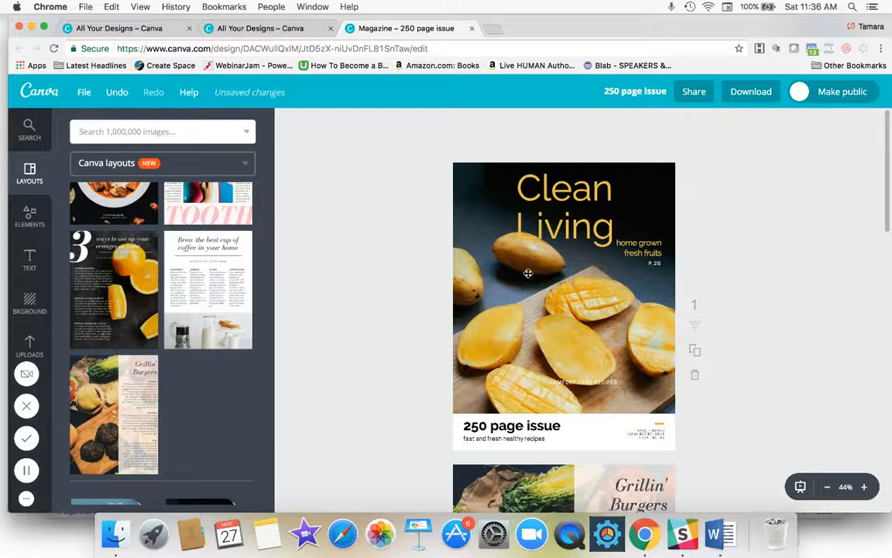
scroll(527, 268, "down", 5)
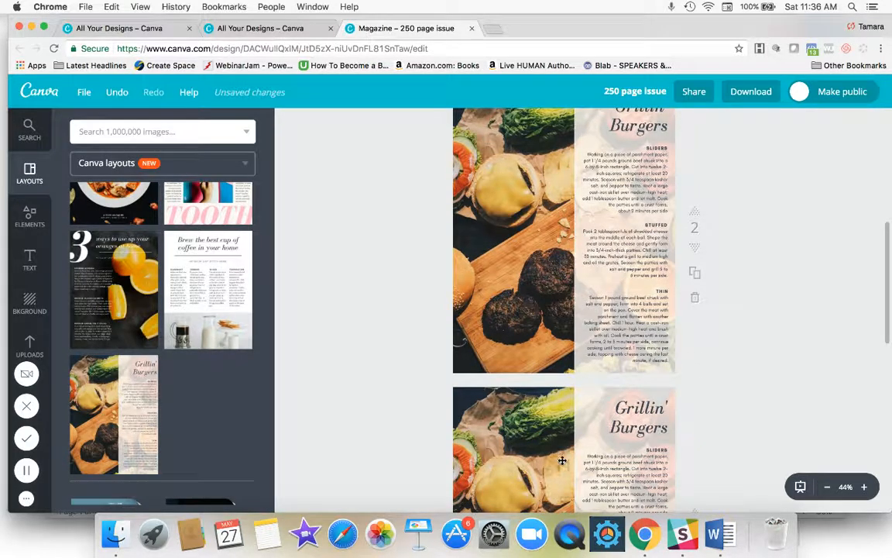
scroll(562, 459, "up", 5)
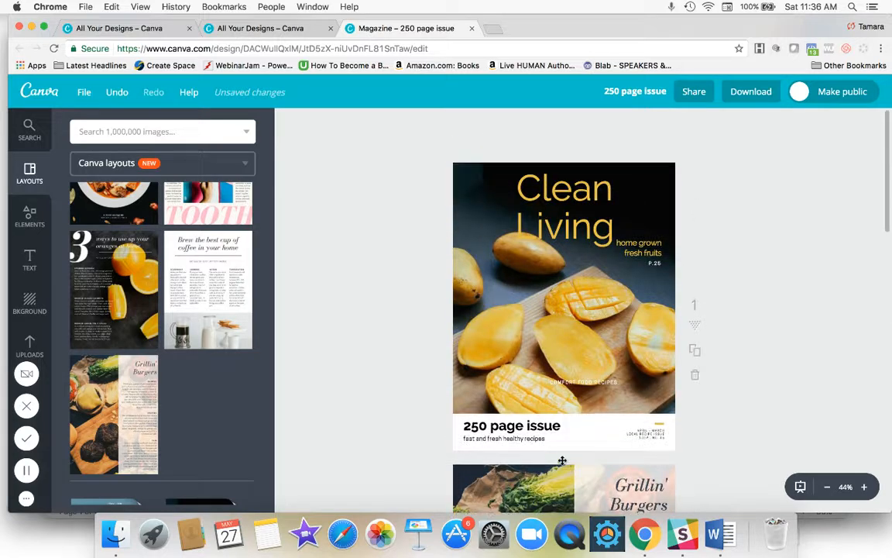
scroll(562, 459, "down", 1)
scroll(562, 460, "up", 1)
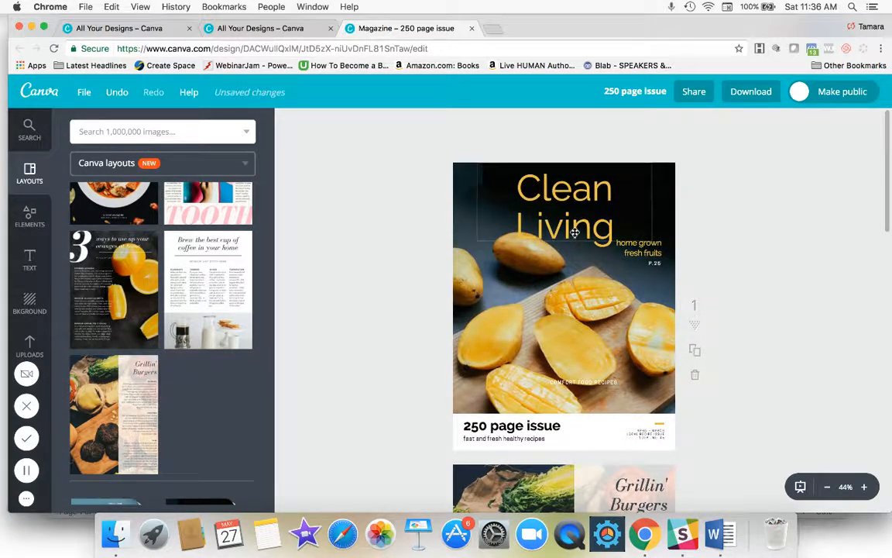
left_click(547, 197)
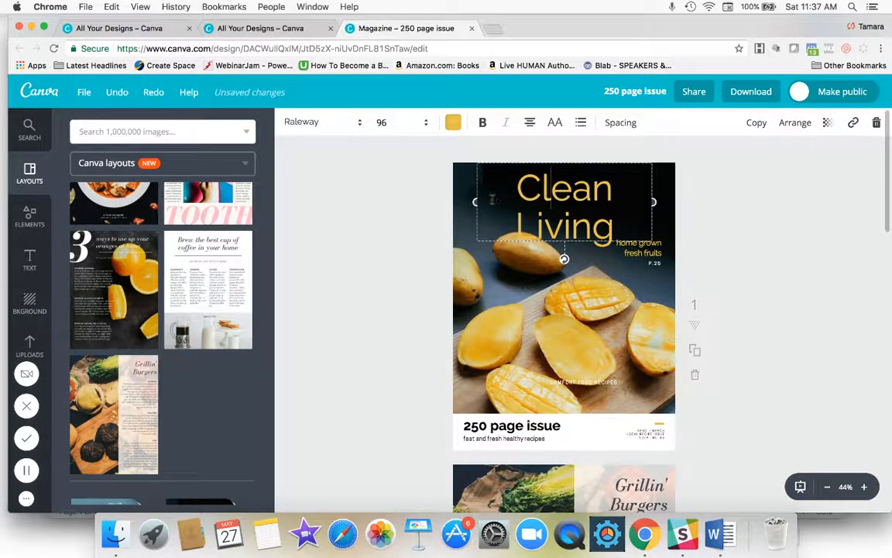
left_click_drag(476, 202, 452, 202)
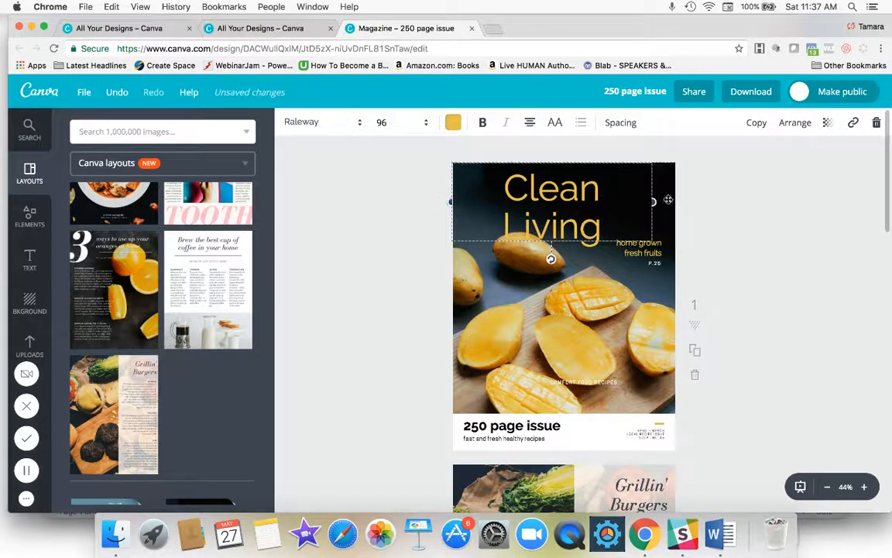
left_click_drag(653, 202, 677, 202)
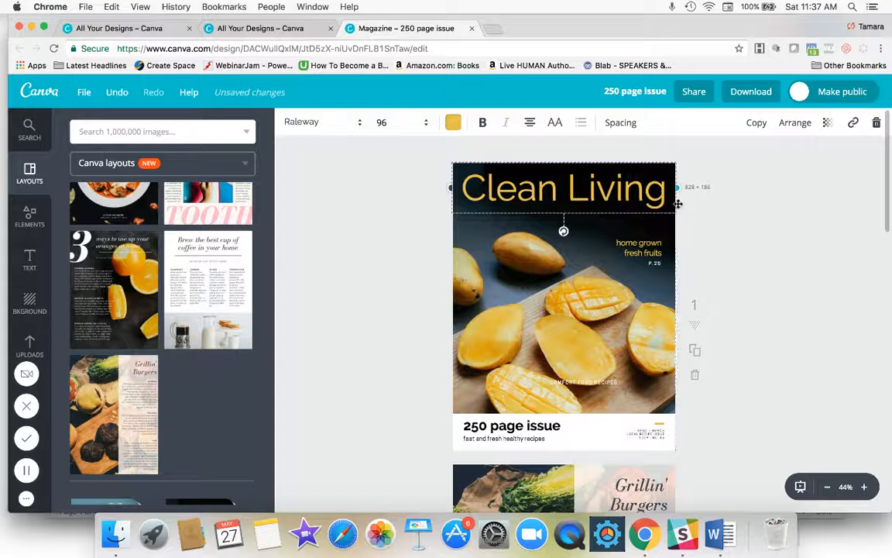
left_click(760, 215)
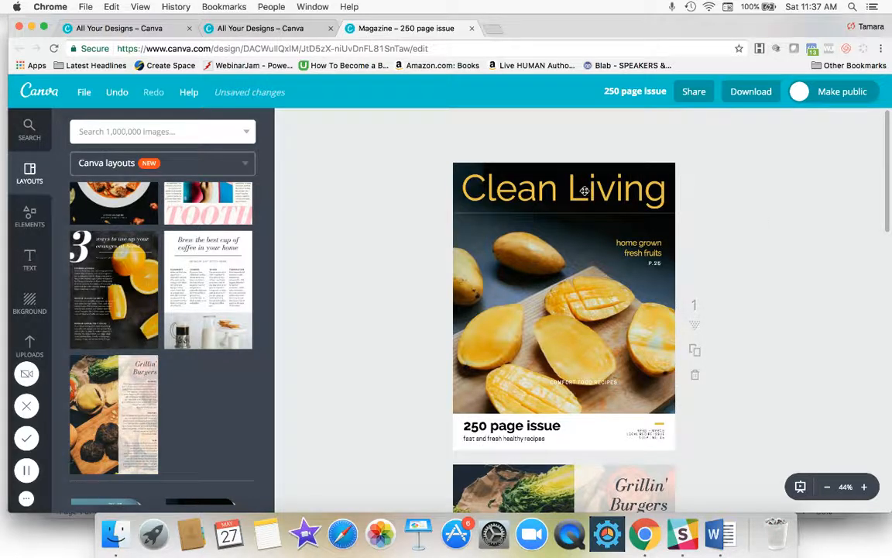
left_click_drag(584, 195, 585, 202)
left_click(758, 181)
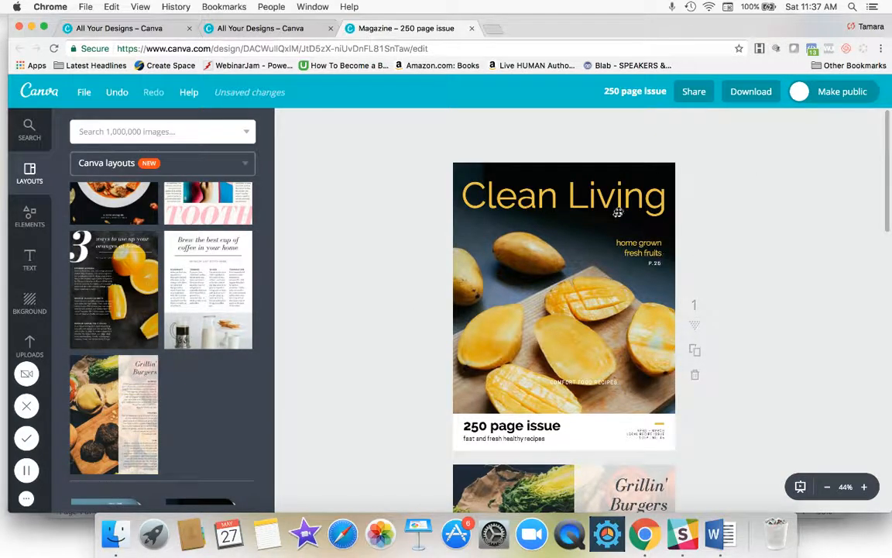
left_click(602, 235)
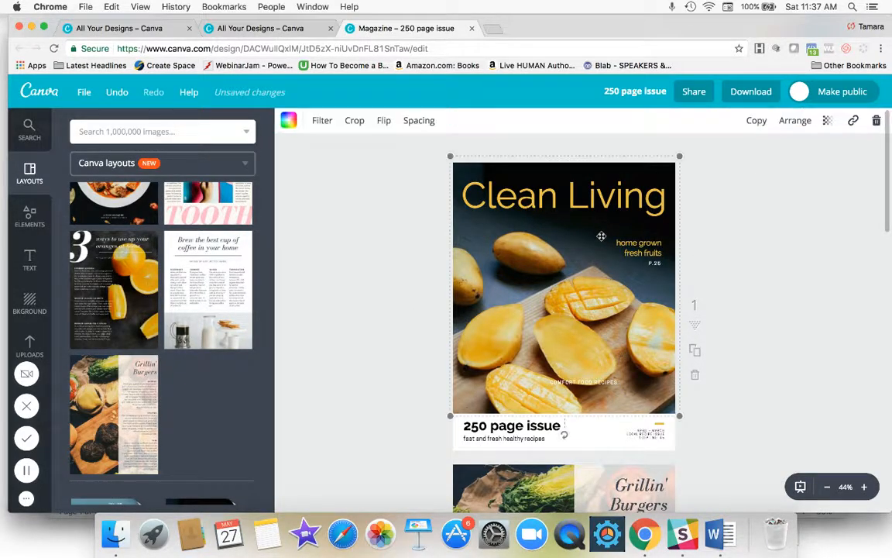
Download only the cover as a PDF - Print file, using the page range 1-1
left_click(748, 93)
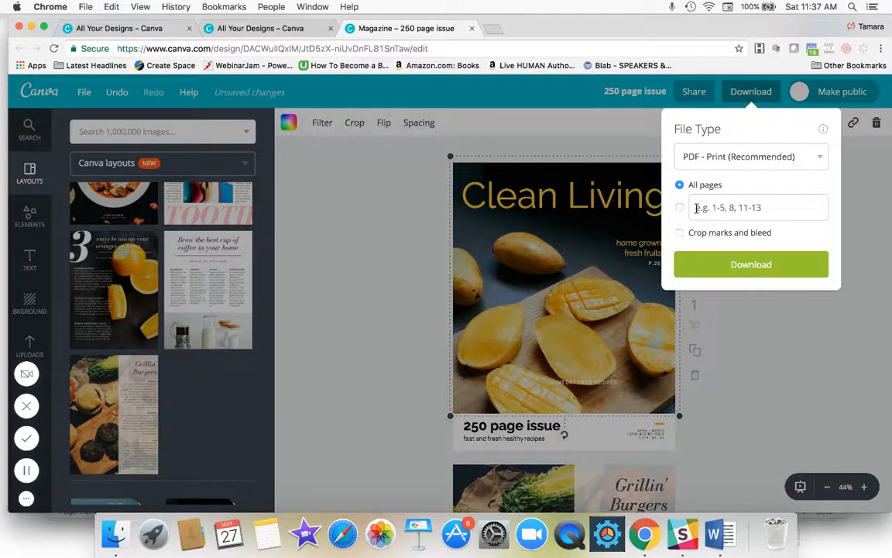
left_click(696, 207)
type("1-")
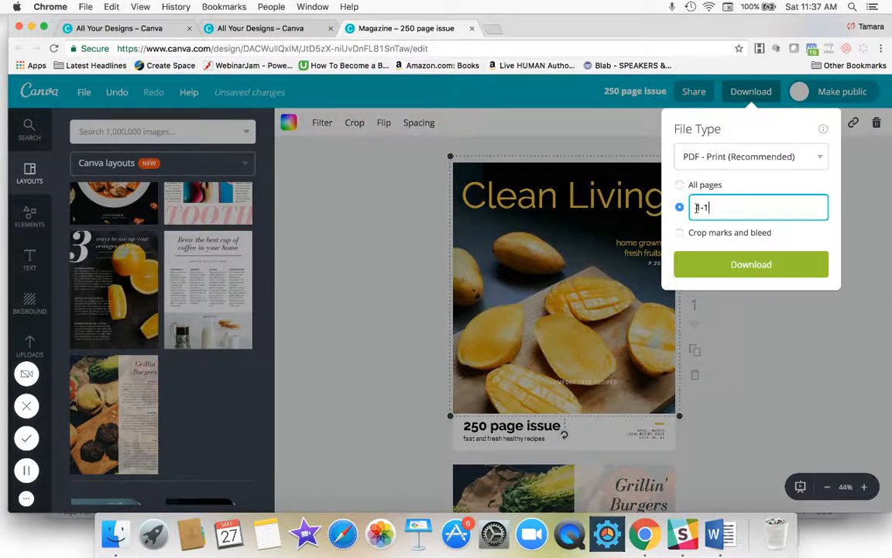
type("1")
left_click(761, 263)
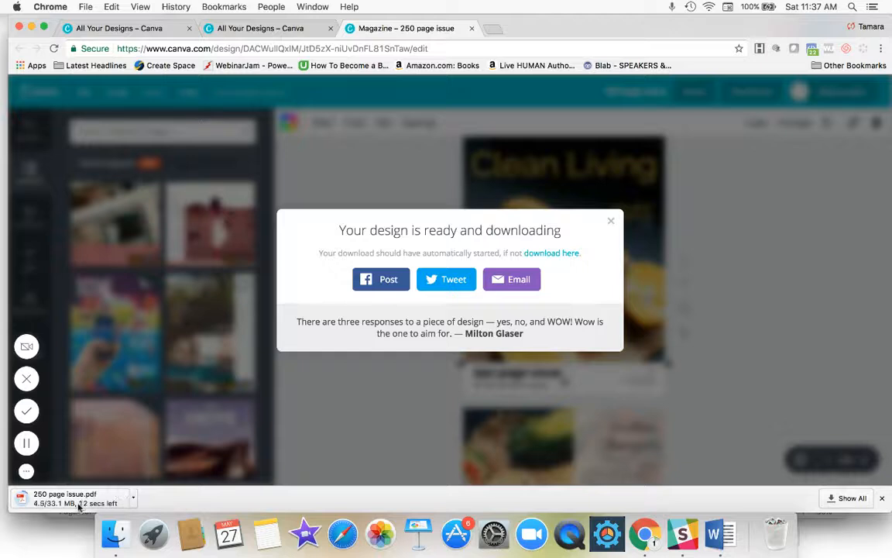
Open the downloaded "250 page issue.pdf" and examine the whole cover page
left_click(79, 503)
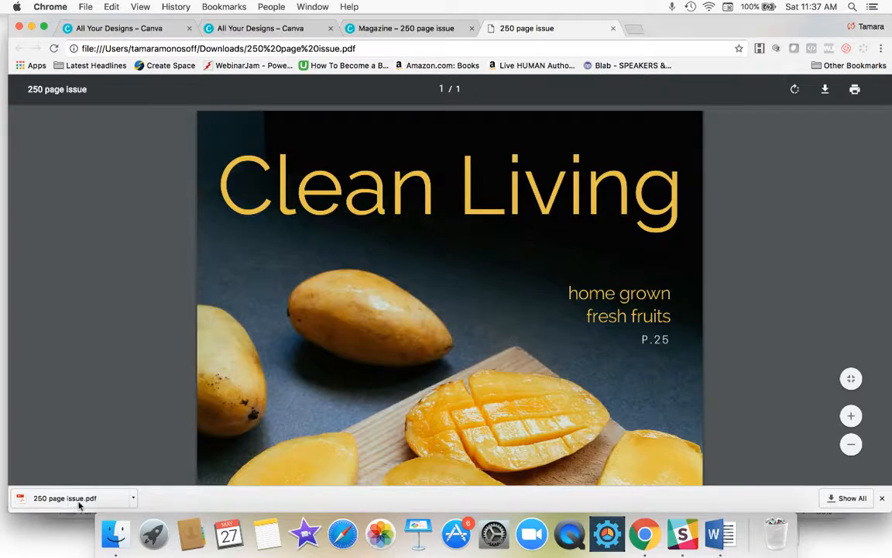
scroll(394, 414, "down", 8)
scroll(395, 414, "up", 8)
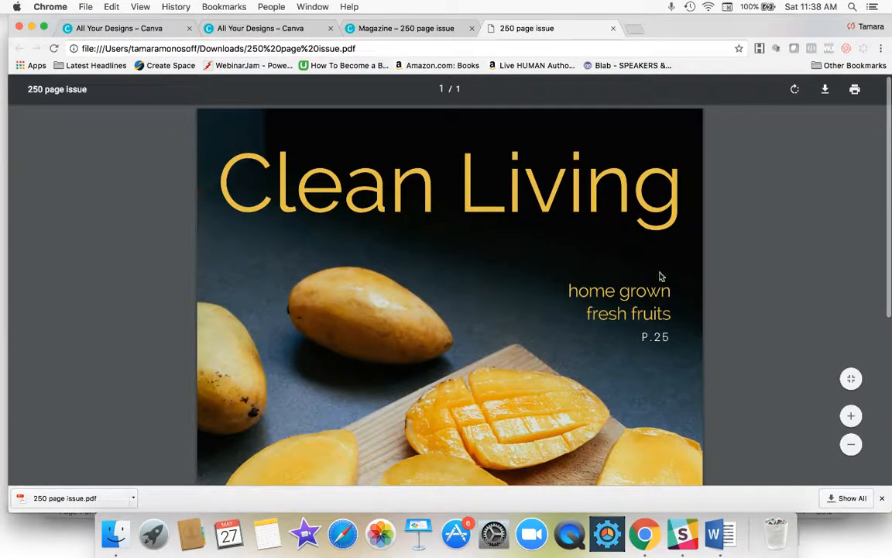
scroll(597, 320, "down", 5)
scroll(599, 323, "up", 5)
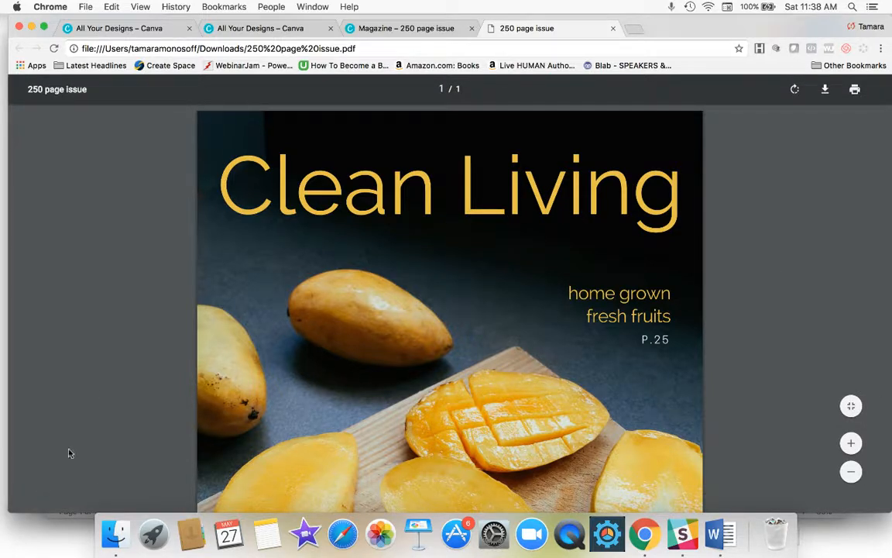
left_click(46, 544)
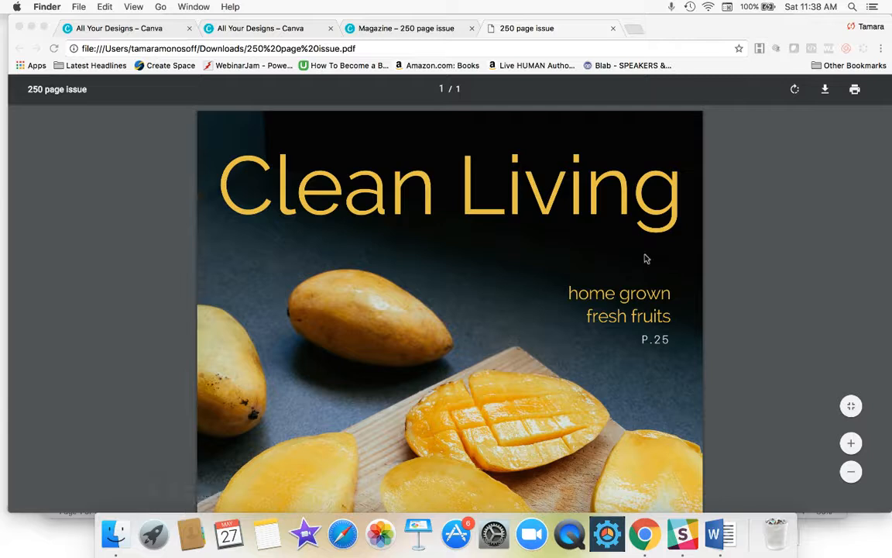